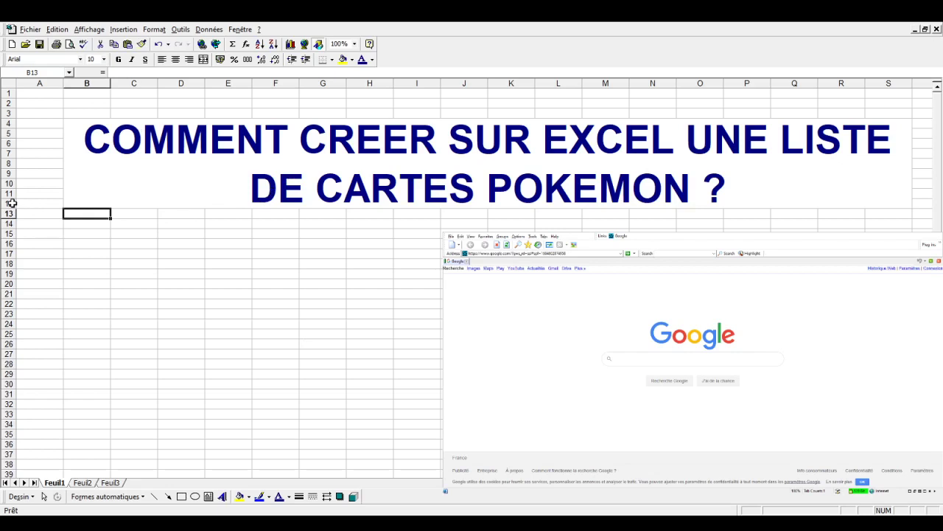
# - Leave the Feuil1 title banner and switch to the empty Feuil2 sheet
pyautogui.moveTo(12, 214); pyautogui.dragTo(12, 94)
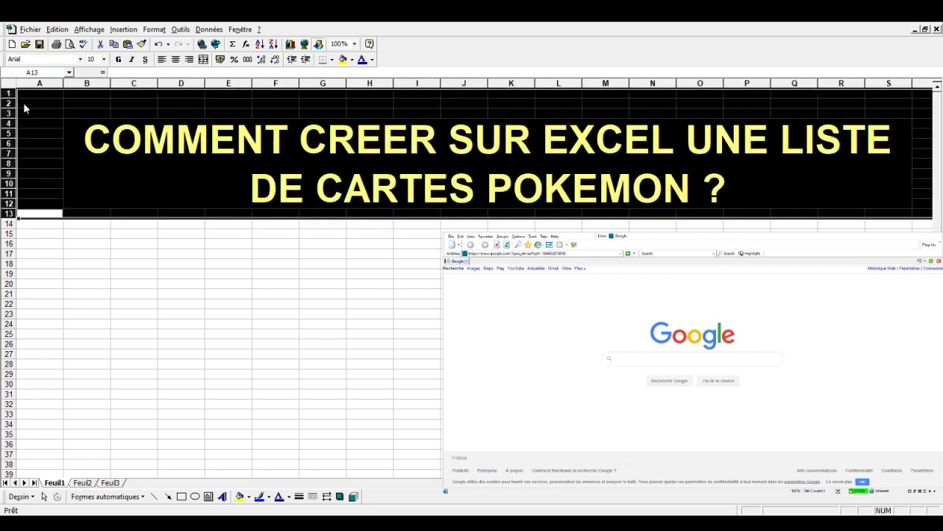
pyautogui.click(174, 308)
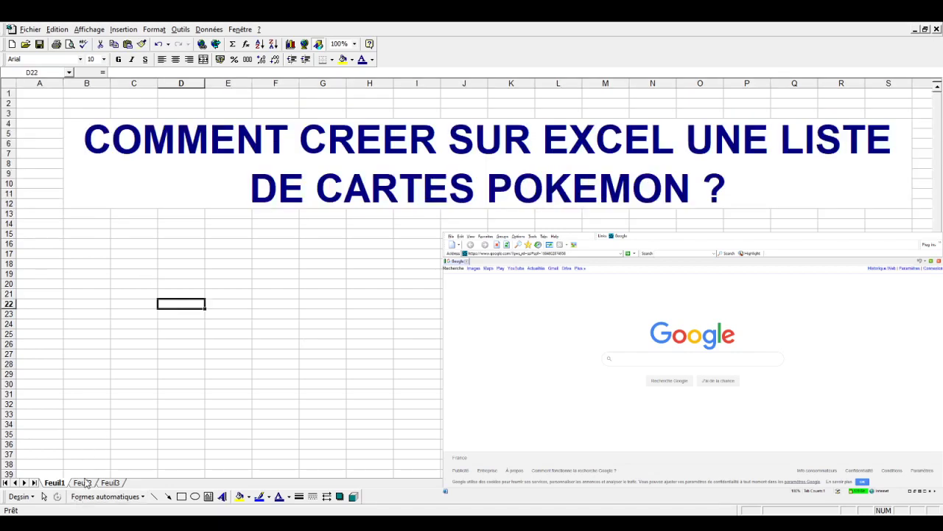
pyautogui.click(84, 482)
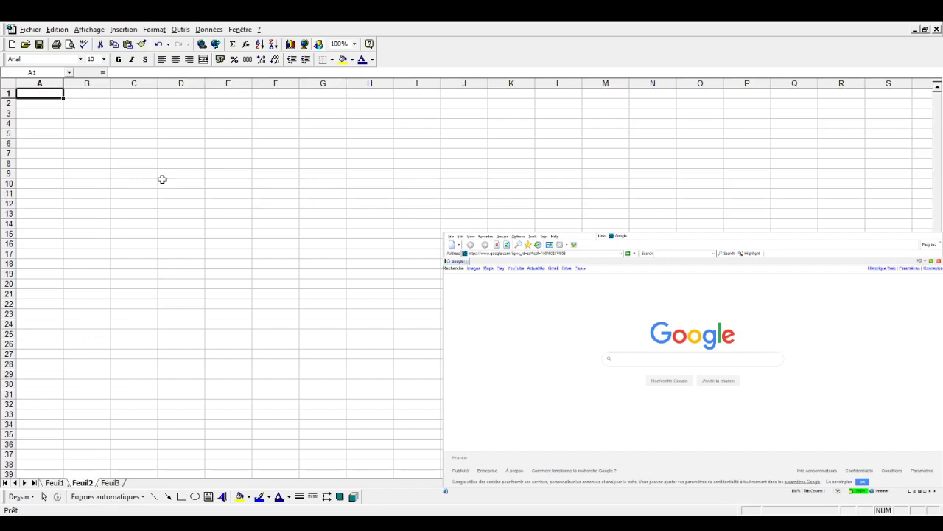
pyautogui.click(166, 142)
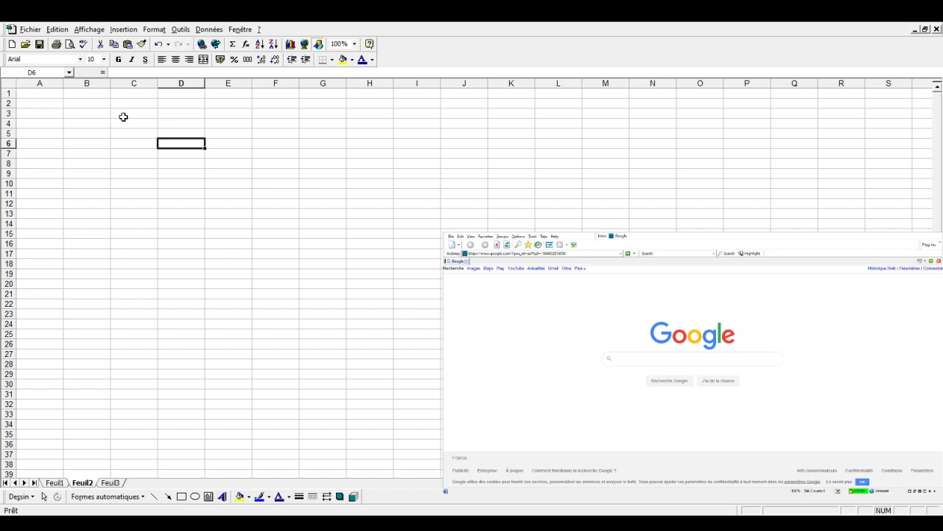
pyautogui.click(84, 94)
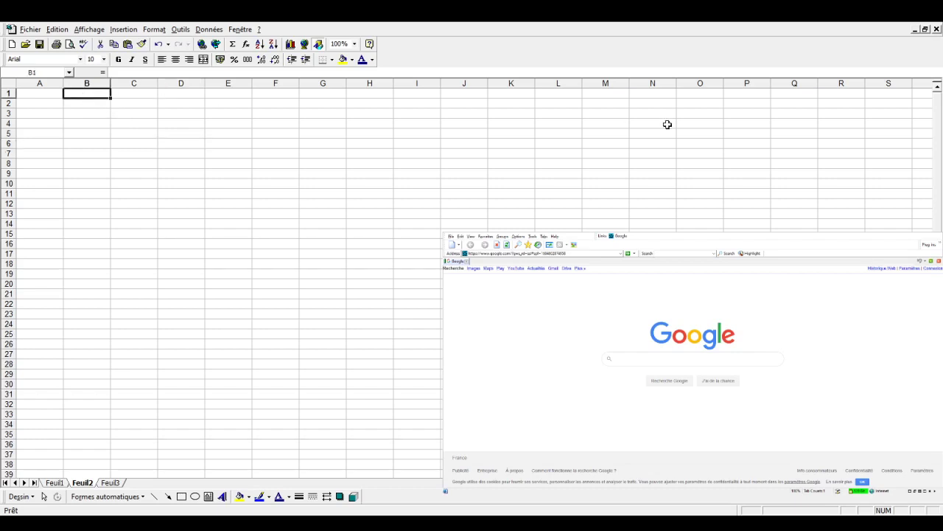
# - Enter the headers Cartes Pokémon, Edition and Famille in cells A1, B1 and C1
pyautogui.press('Left')
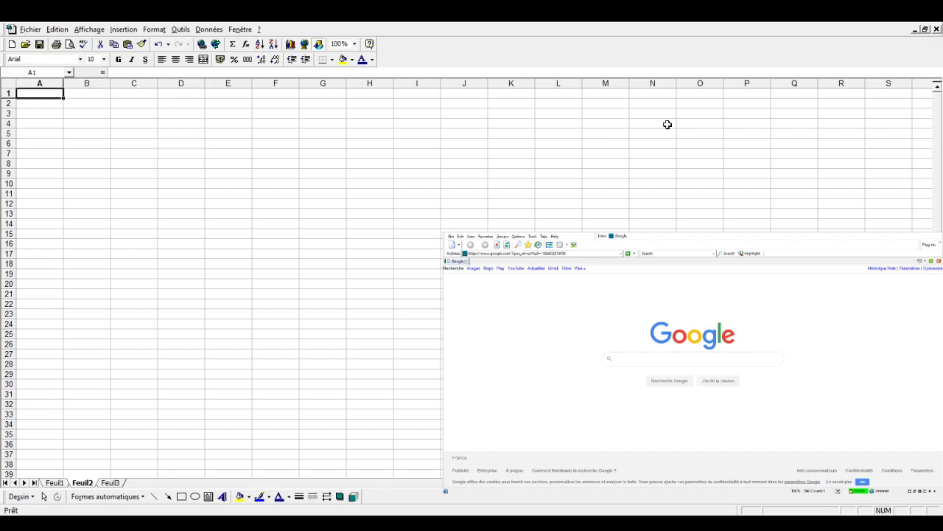
pyautogui.write('Nom d')
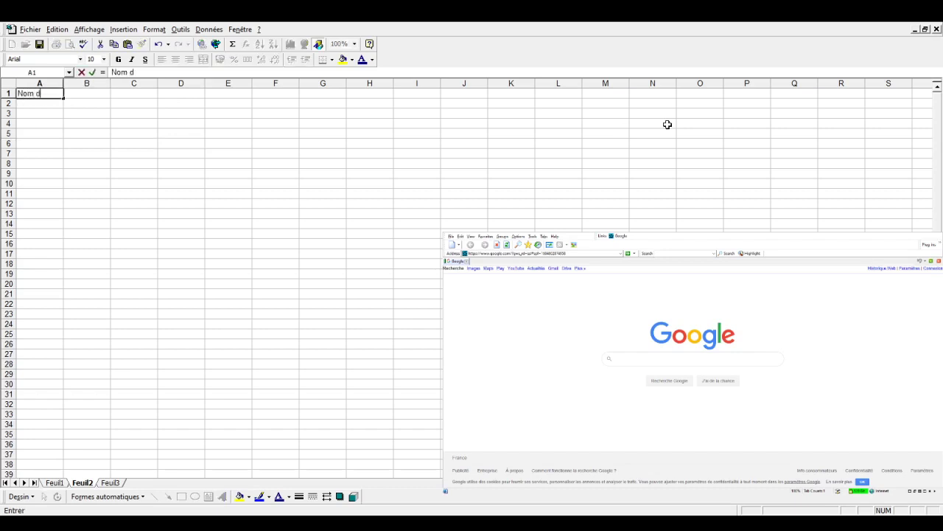
pyautogui.press('BackSpace')
pyautogui.press('BackSpace')
pyautogui.press('BackSpace')
pyautogui.press('BackSpace')
pyautogui.press('BackSpace')
pyautogui.write('Cartes ')
pyautogui.write('Pokém')
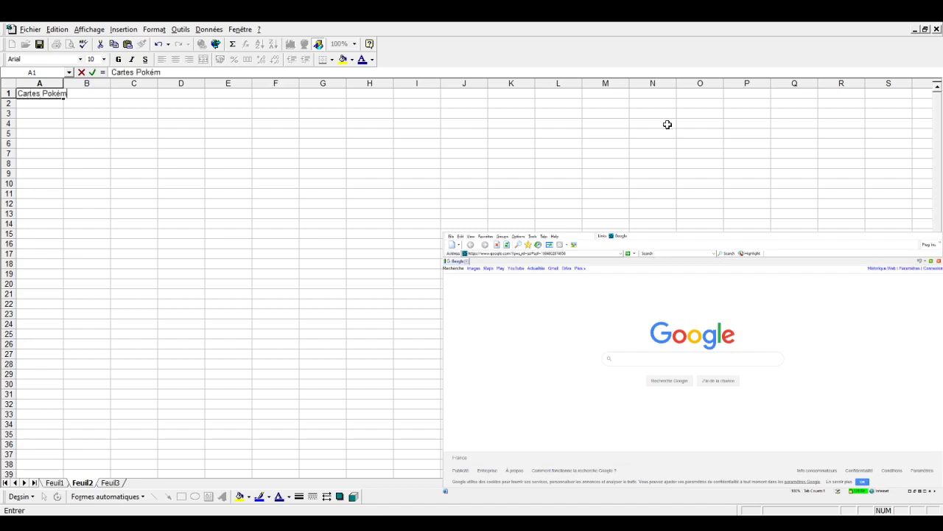
pyautogui.write('on')
pyautogui.press('Tab')
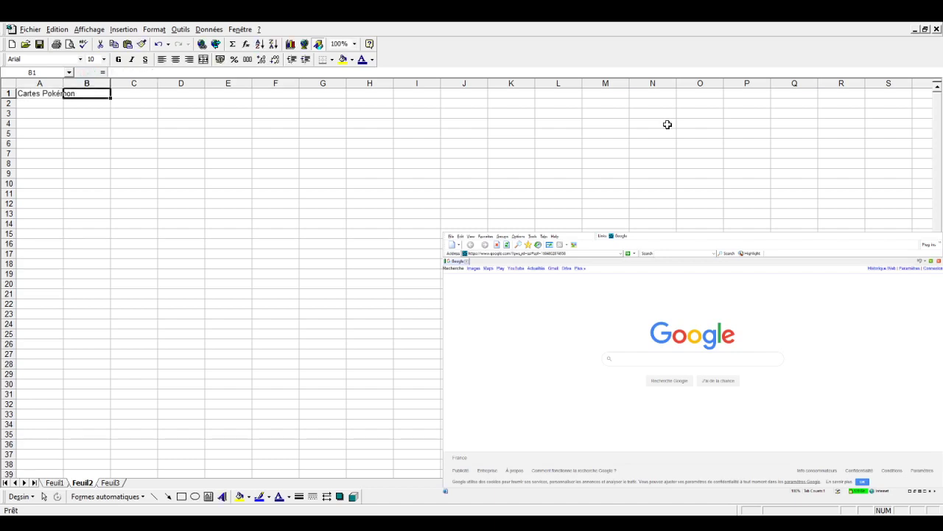
pyautogui.write('Edition')
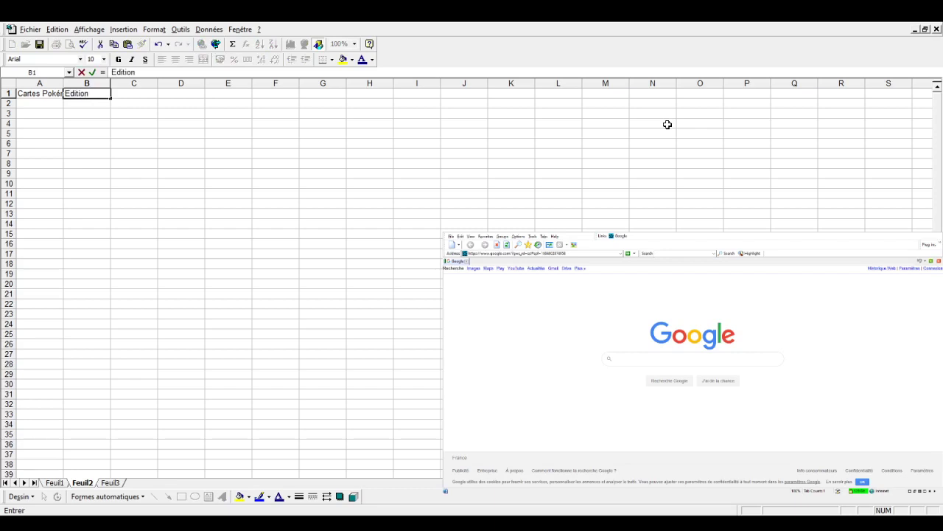
pyautogui.press('Tab')
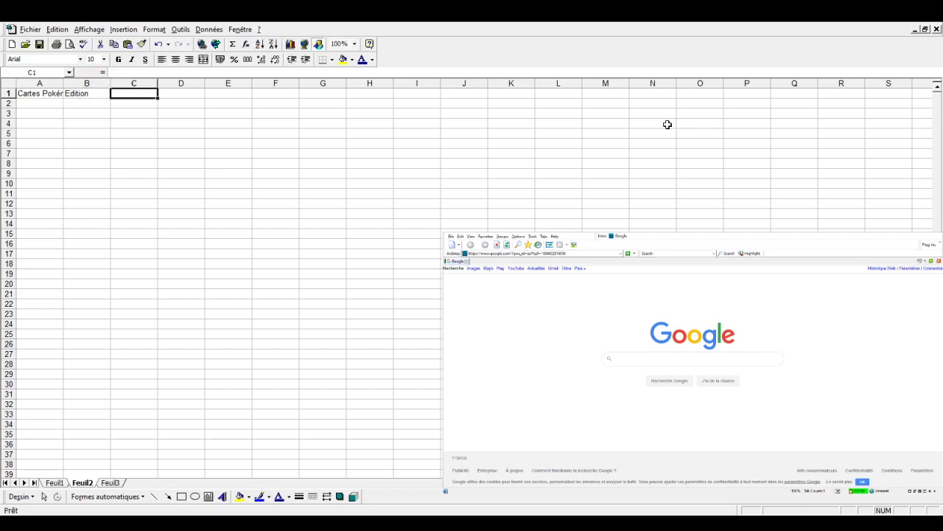
pyautogui.write('Famil')
pyautogui.press('BackSpace')
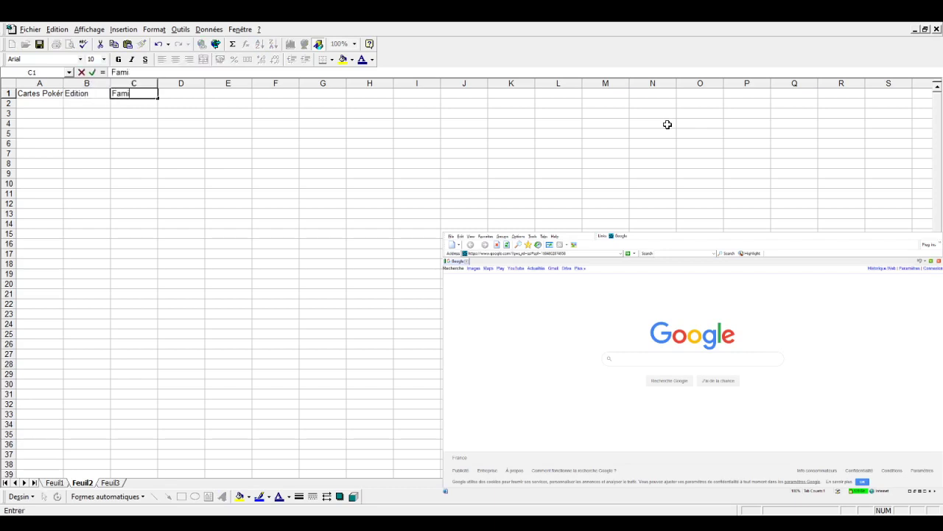
pyautogui.write('lle')
pyautogui.press('Tab')
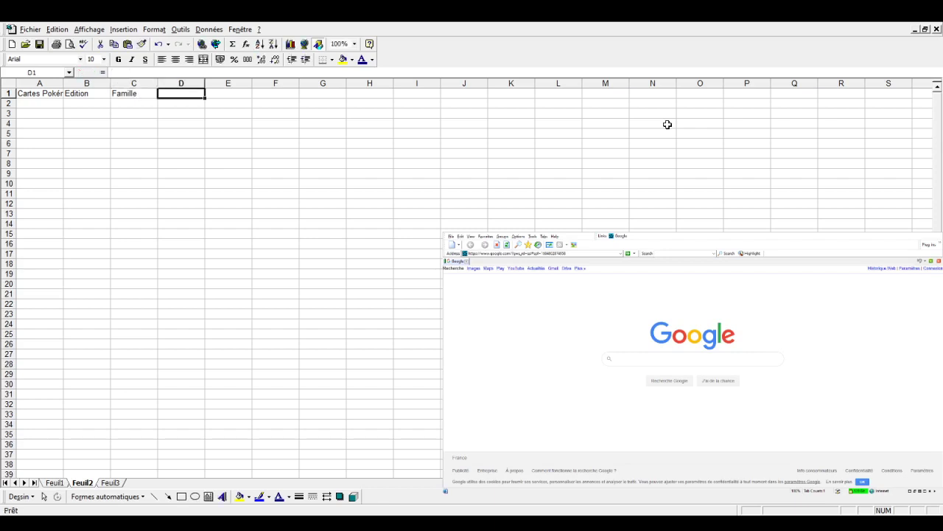
# - Move the Cartes Pokémon column to sit after Famille, removing the emptied column A
pyautogui.click(57, 82)
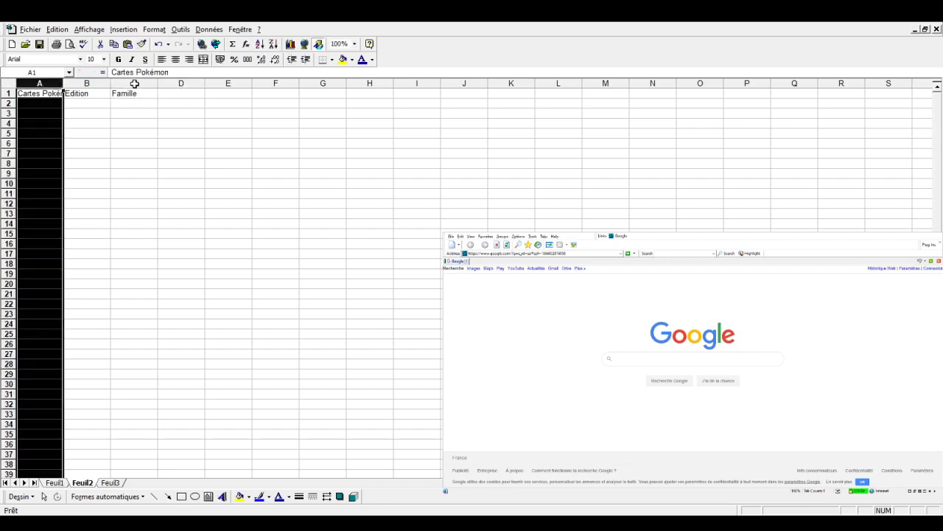
pyautogui.hotkey('ctrl', 'x')
pyautogui.click(177, 83)
pyautogui.hotkey('ctrl', 'v')
pyautogui.click(53, 84)
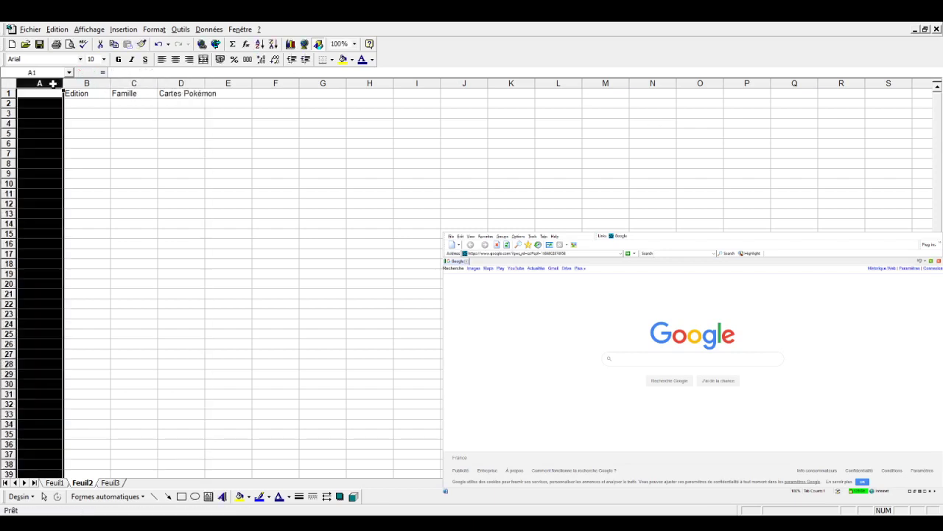
pyautogui.hotkey('ctrl', '-')
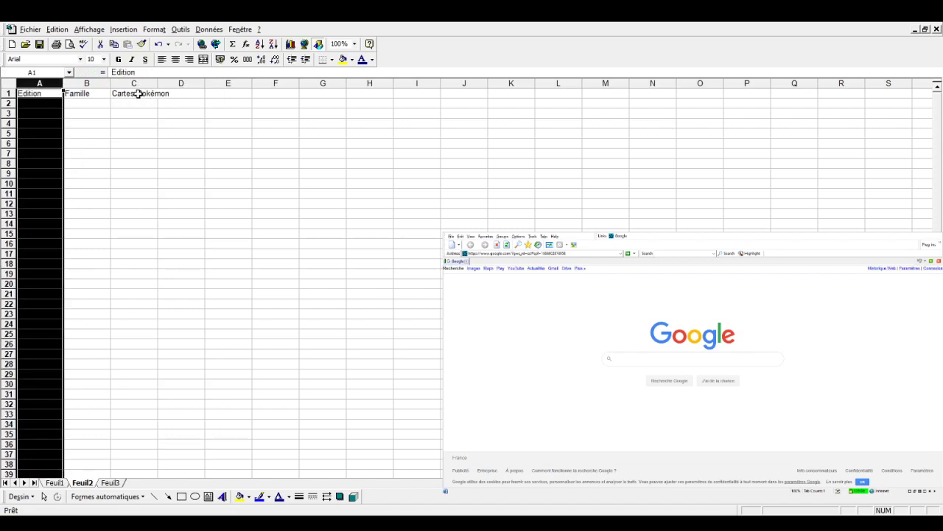
pyautogui.click(139, 93)
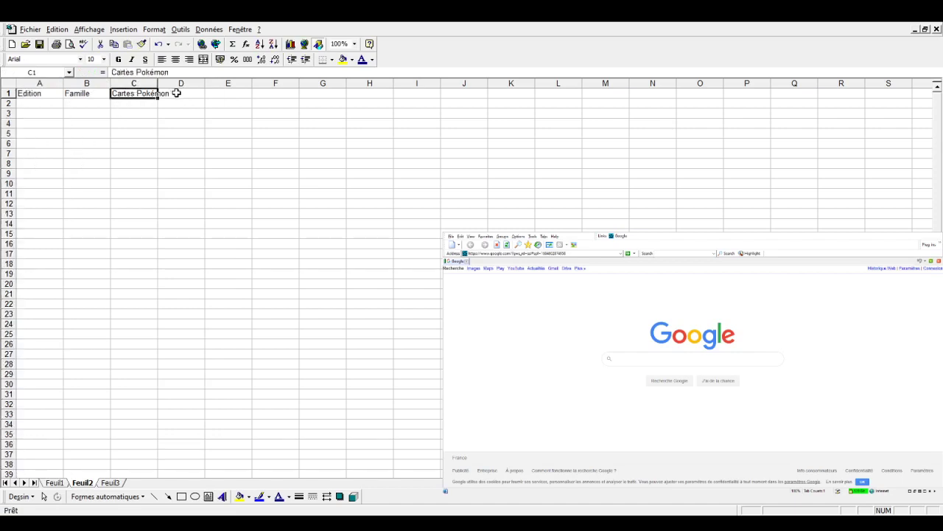
pyautogui.click(47, 93)
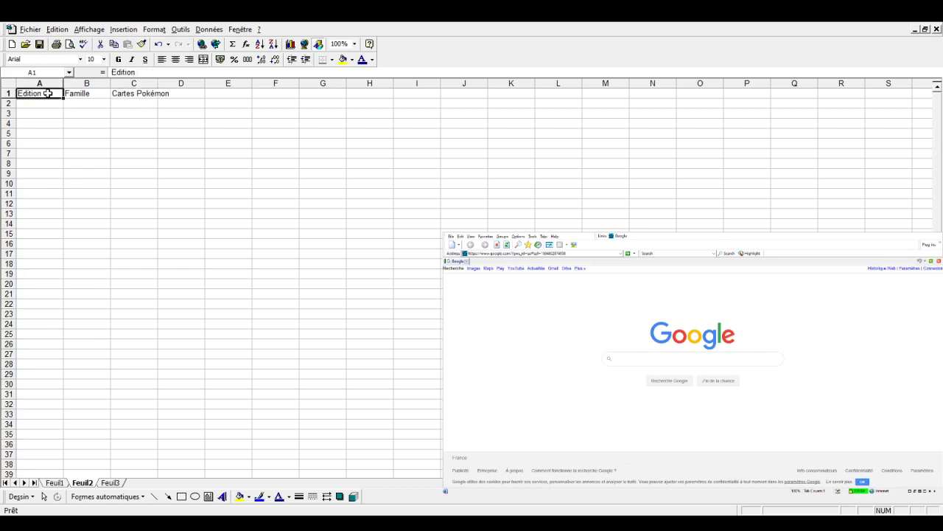
pyautogui.click(88, 94)
pyautogui.click(142, 93)
pyautogui.click(188, 93)
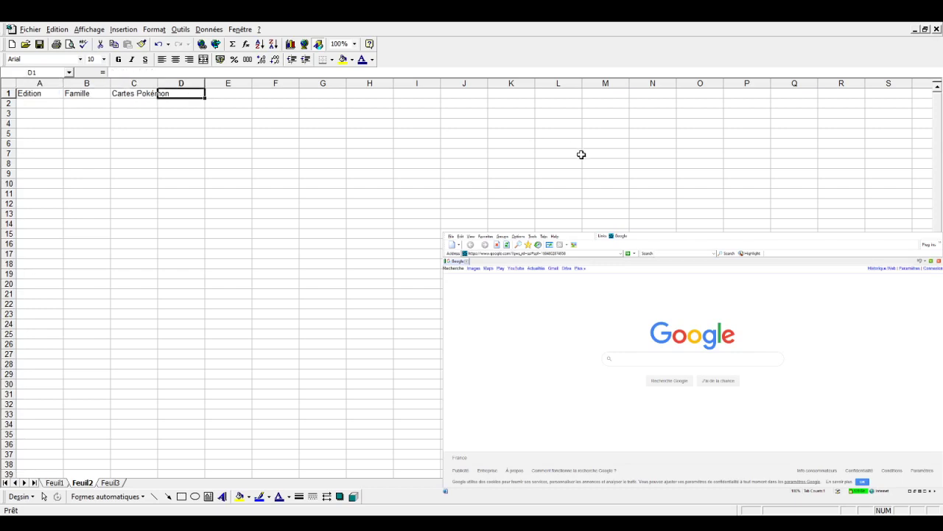
# - Add the headers Rareté, N°, Prix € and Prix Reverse € across D1 to G1
pyautogui.write('Rareté')
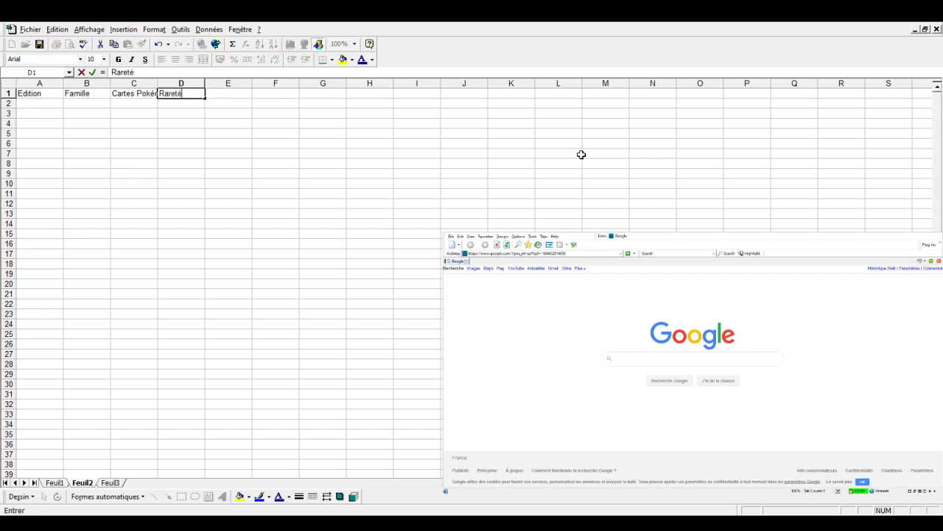
pyautogui.press('Tab')
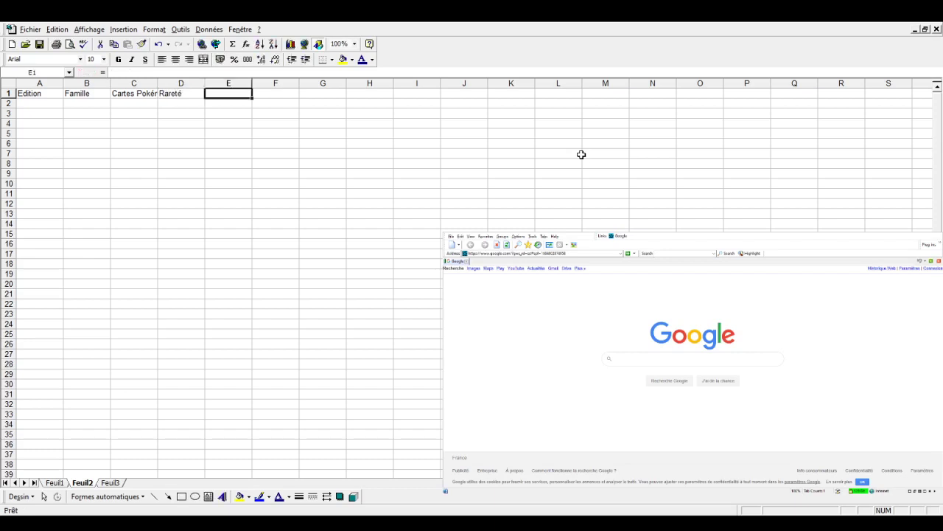
pyautogui.write('N°')
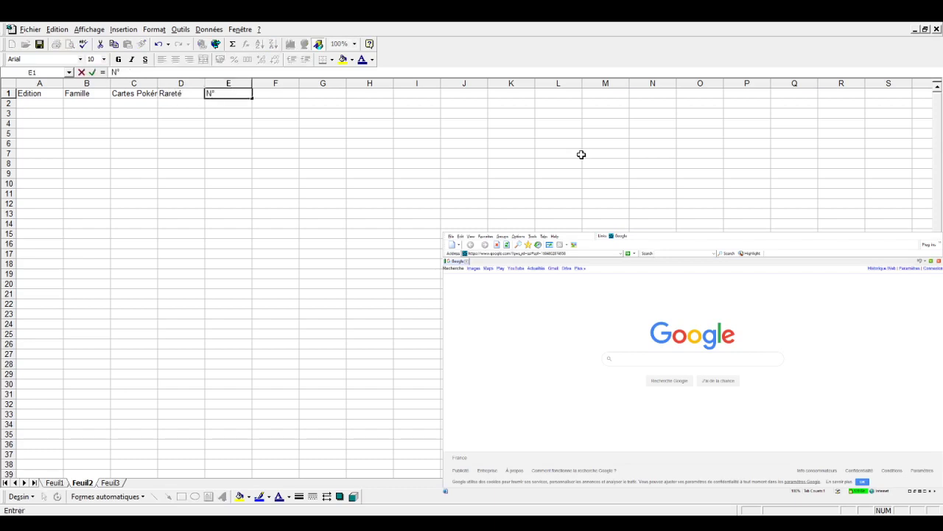
pyautogui.press('Tab')
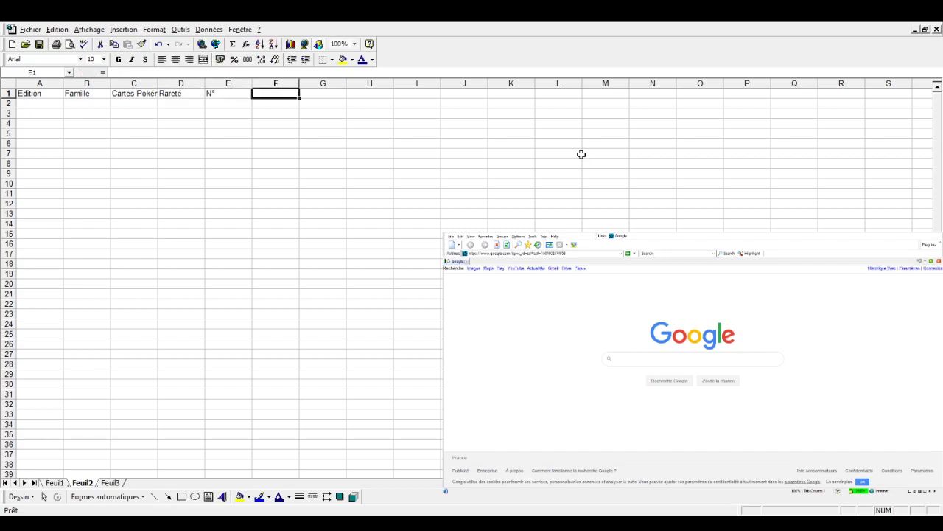
pyautogui.write('Pri')
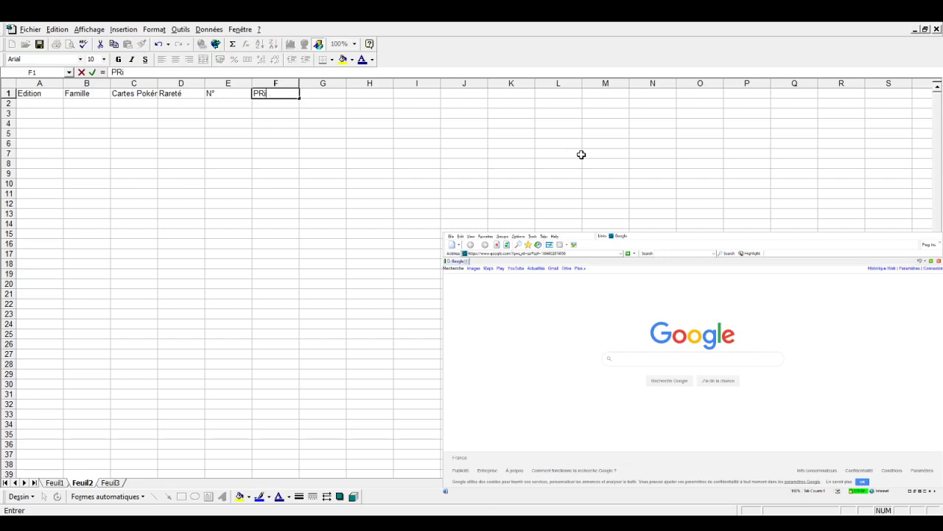
pyautogui.write('x ')
pyautogui.write('€')
pyautogui.press('Tab')
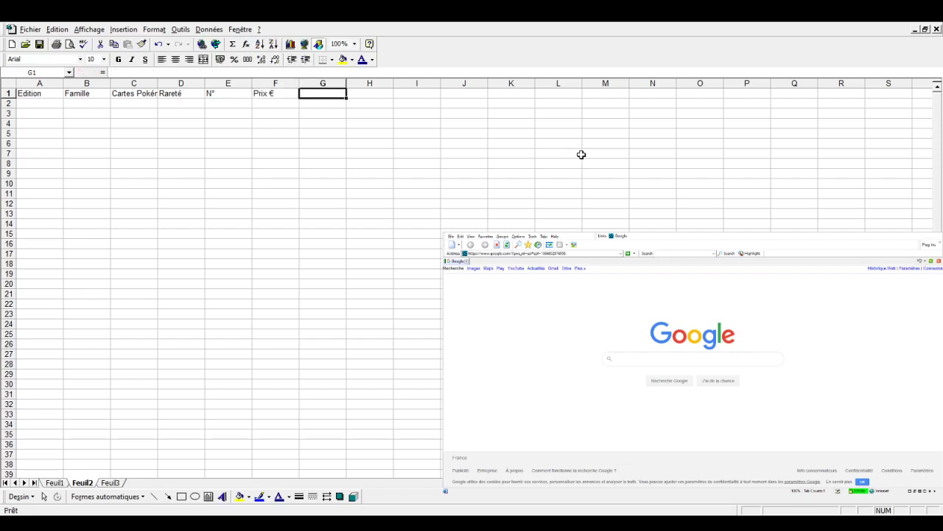
pyautogui.press('Left')
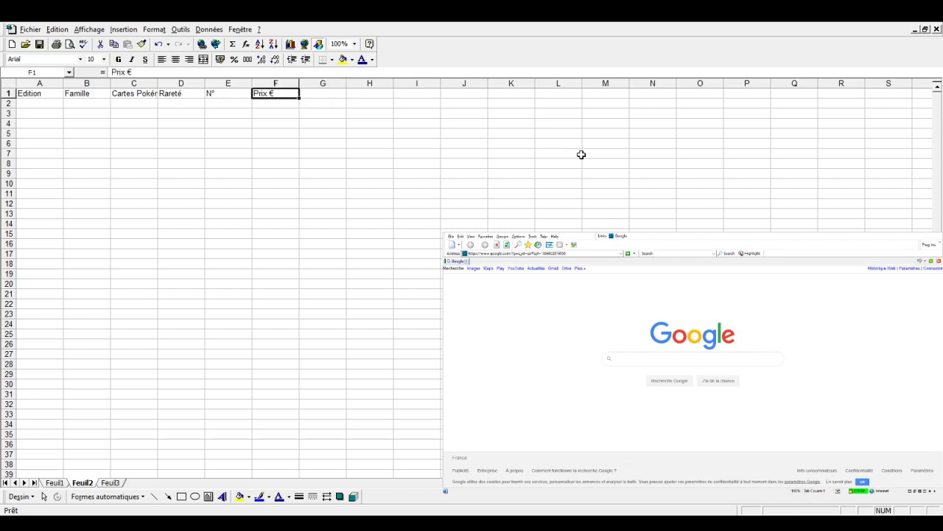
pyautogui.click(341, 91)
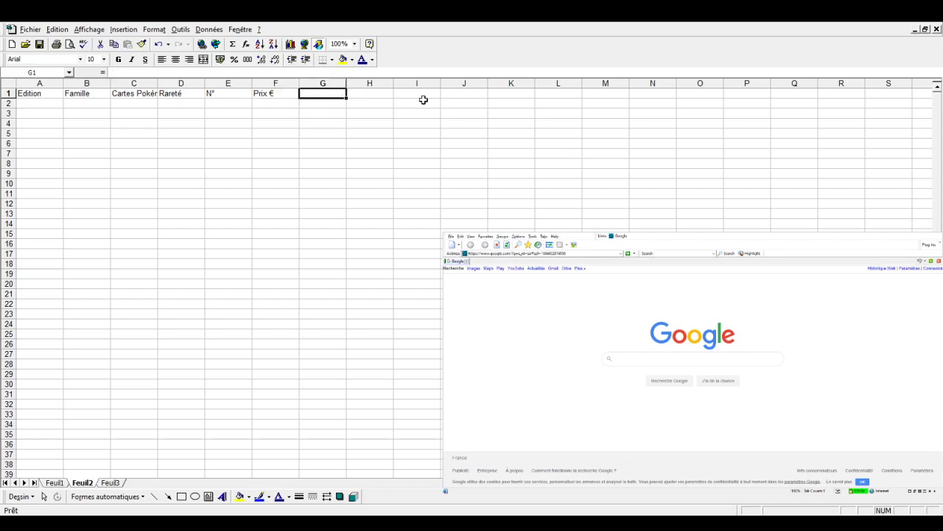
pyautogui.write('Pri')
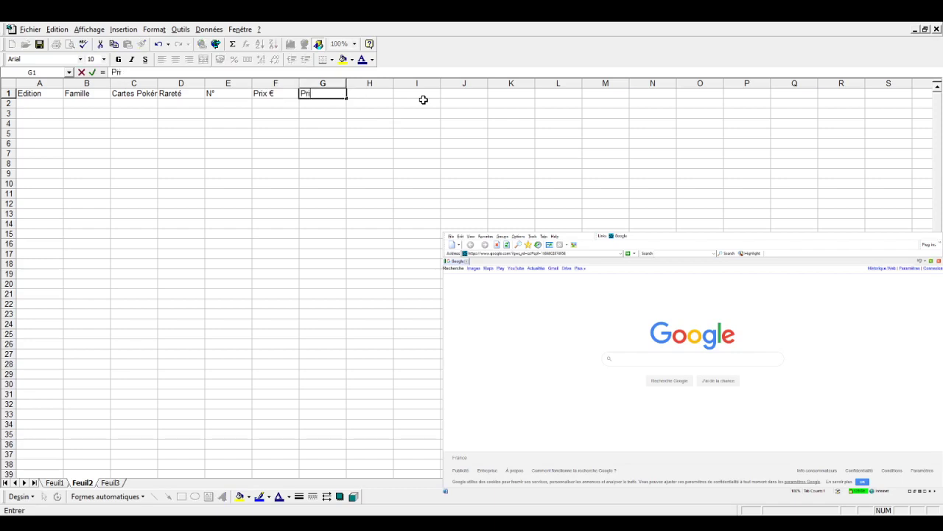
pyautogui.write('x Reverse')
pyautogui.write(' €')
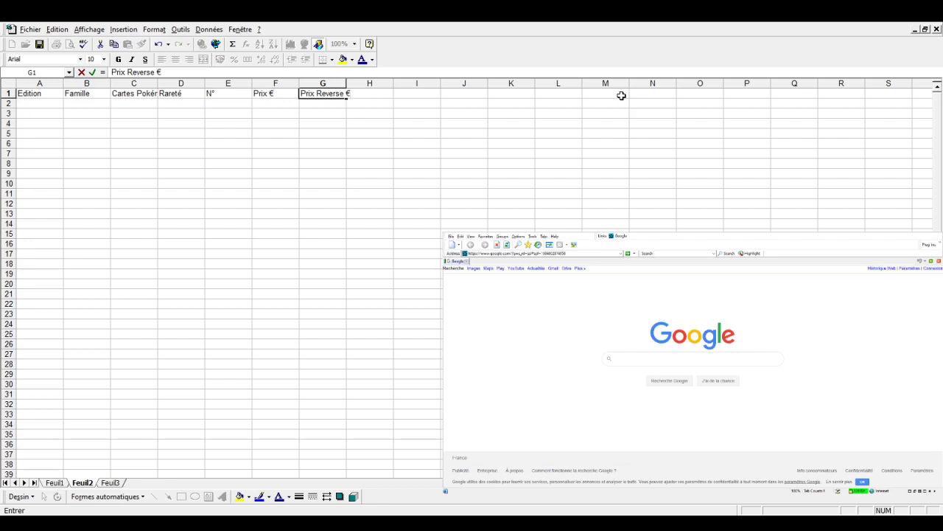
pyautogui.press('Tab')
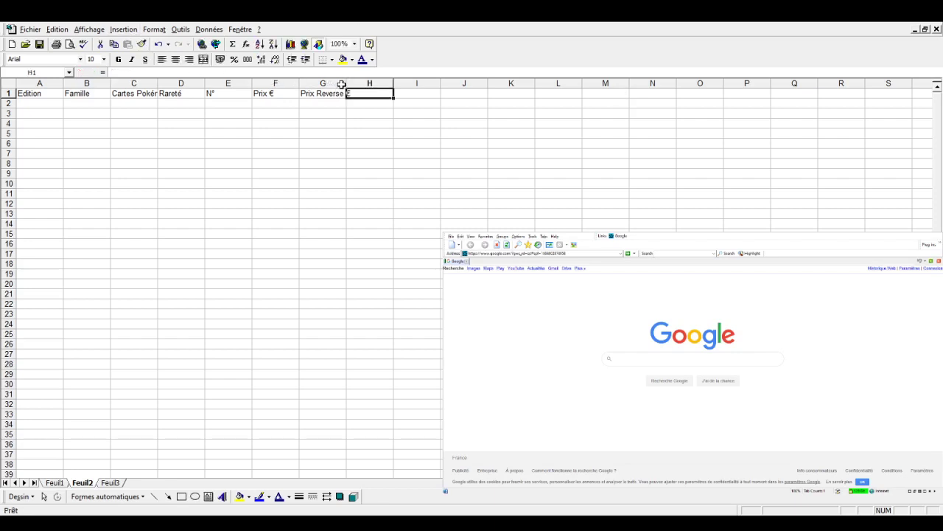
# - Autofit column G and enter the headers Fr, Holo and Reverse in H1 to J1
pyautogui.doubleClick(345, 83)
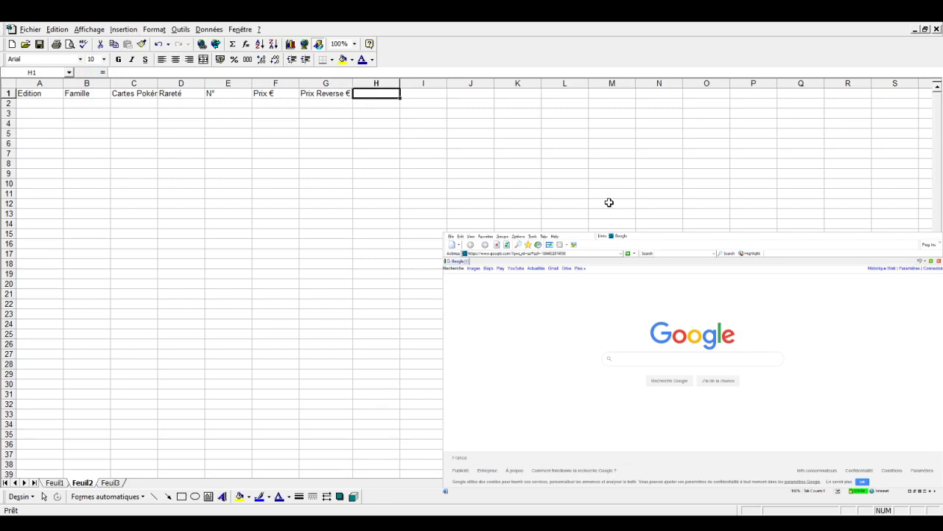
pyautogui.write('Fr')
pyautogui.press('Tab')
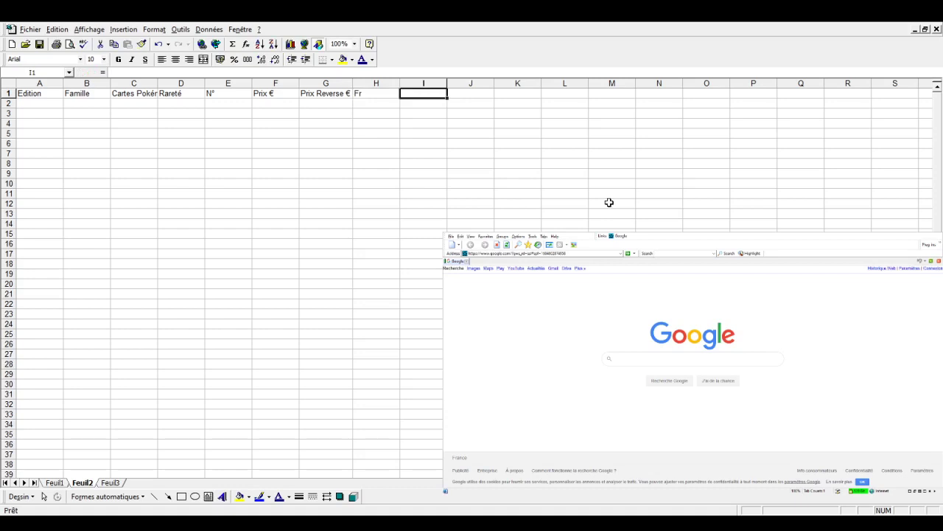
pyautogui.write('Holo')
pyautogui.press('Tab')
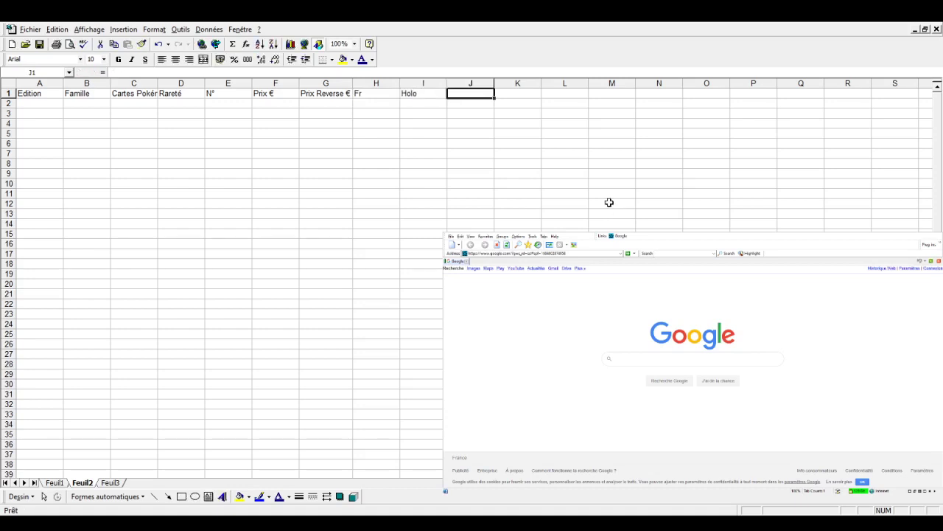
pyautogui.write('Reverse')
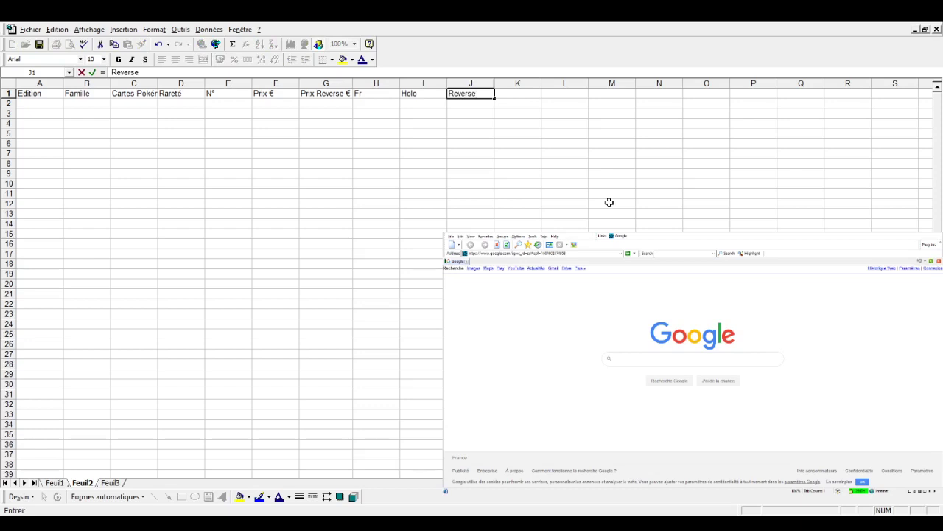
pyautogui.press('Tab')
# - Rename the Holo and Reverse headers to Holo Fr and Reverse Fr
pyautogui.press('Left')
pyautogui.press('Left')
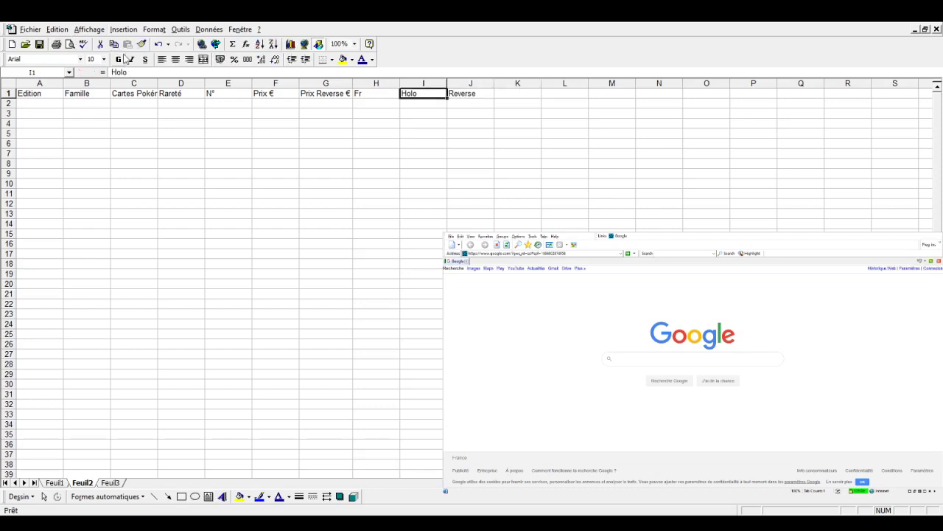
pyautogui.click(154, 72)
pyautogui.write('Fr')
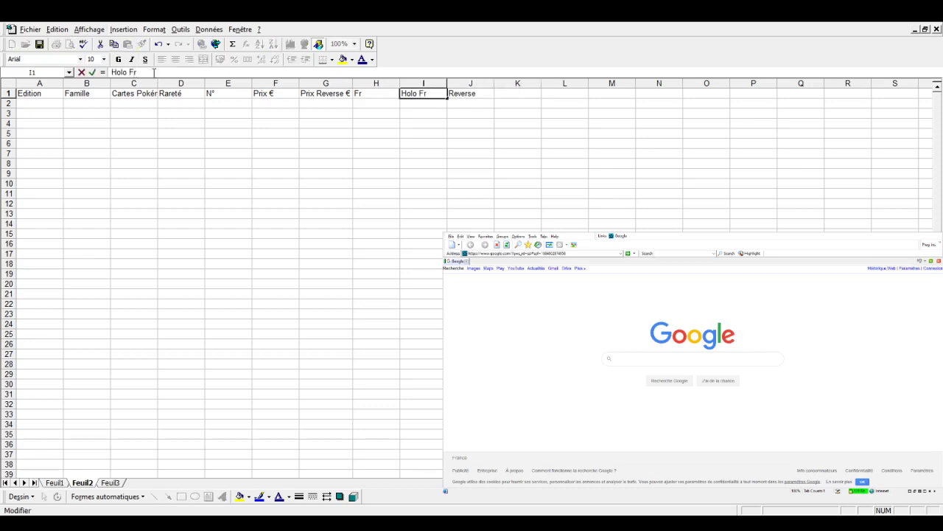
pyautogui.press('Tab')
pyautogui.click(154, 73)
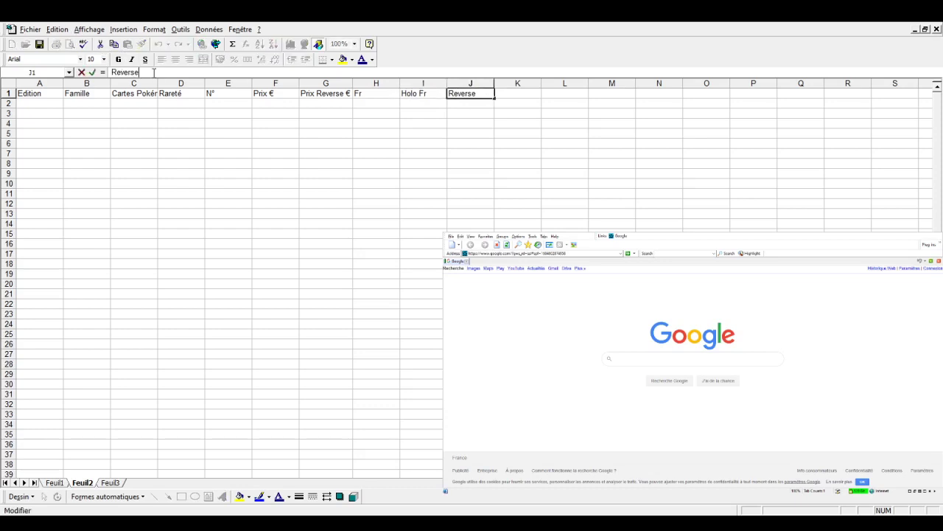
pyautogui.write(' Fr')
pyautogui.press('Return')
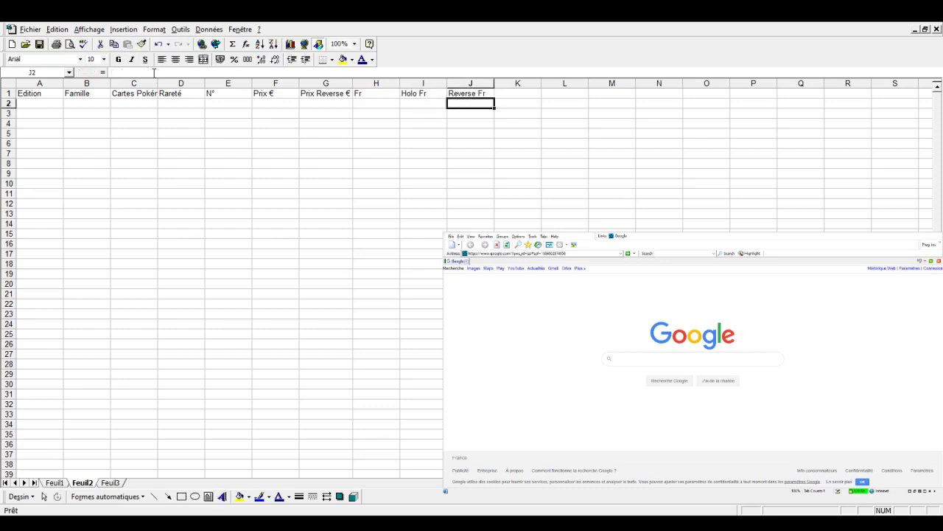
pyautogui.press('Up')
pyautogui.press('Right')
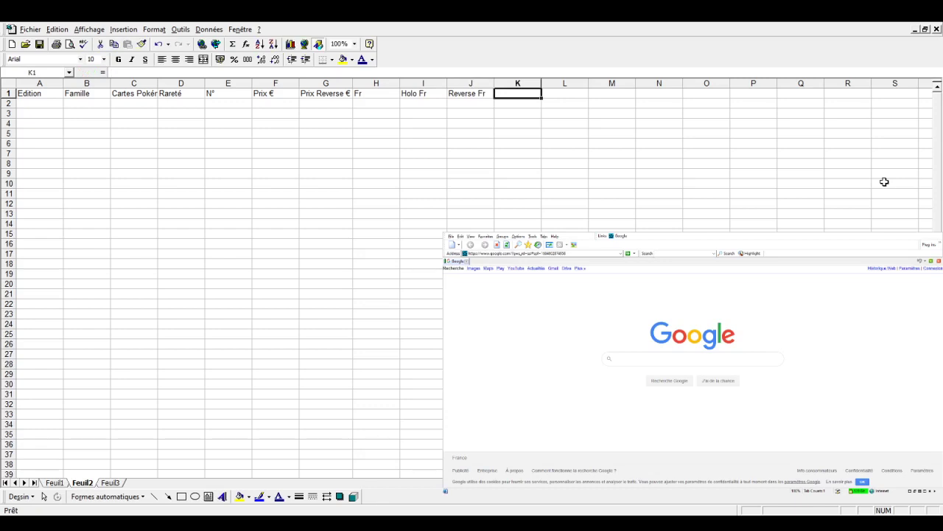
# - Add the headers Total des cartes in K1 and Total valeurs in L1
pyautogui.write('Total des')
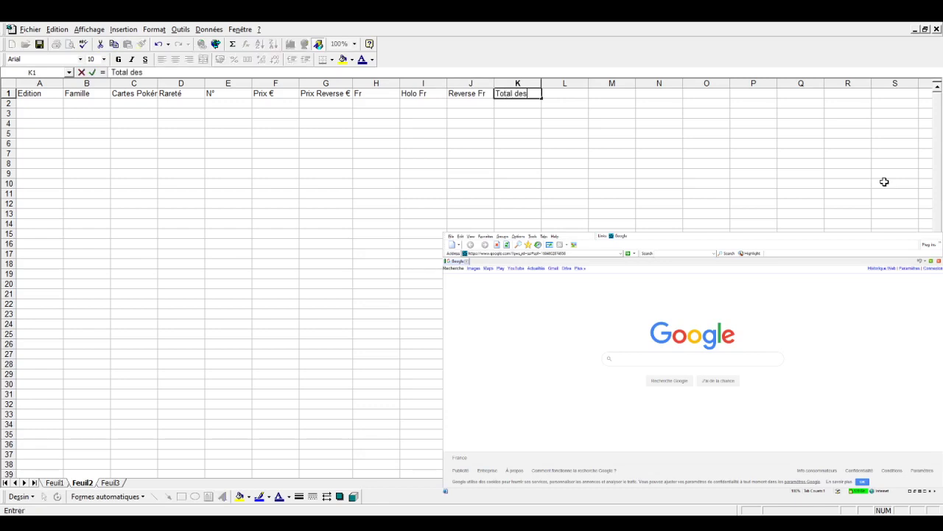
pyautogui.write(' cartes')
pyautogui.press('Tab')
pyautogui.write('Tot')
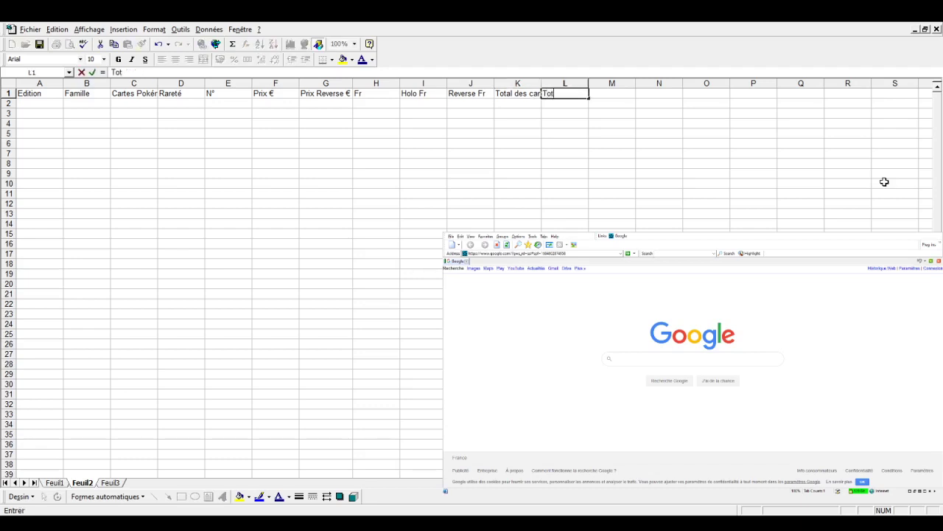
pyautogui.write('al valeur')
pyautogui.write('s')
pyautogui.press('Return')
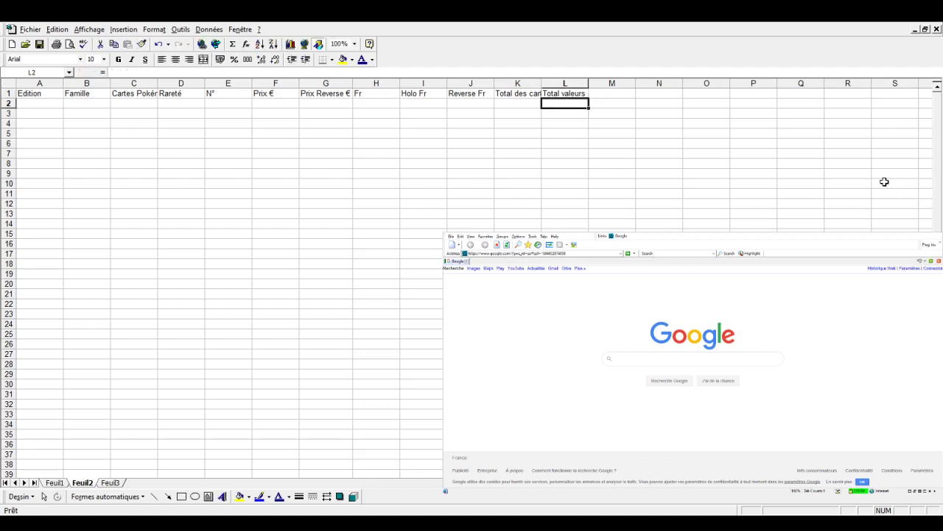
# - Autofit columns K and C to fit Total des cartes and Cartes Pokémon
pyautogui.doubleClick(537, 80)
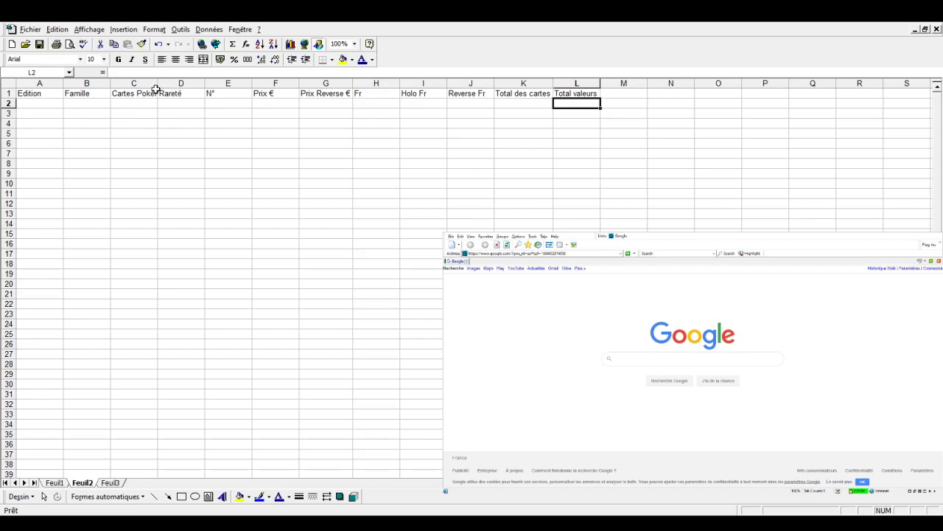
pyautogui.doubleClick(157, 83)
pyautogui.moveTo(184, 145); pyautogui.dragTo(184, 149)
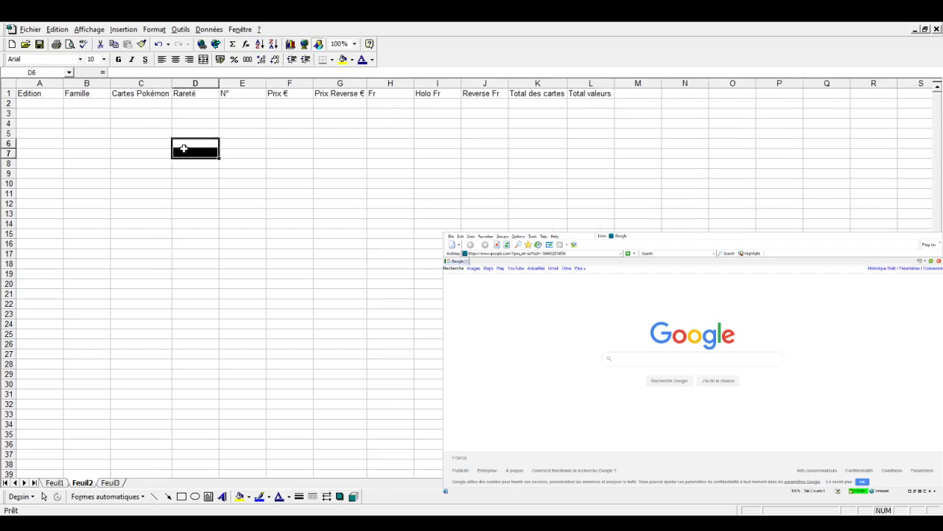
# - Make the row 1 headers bold and centred
pyautogui.click(213, 114)
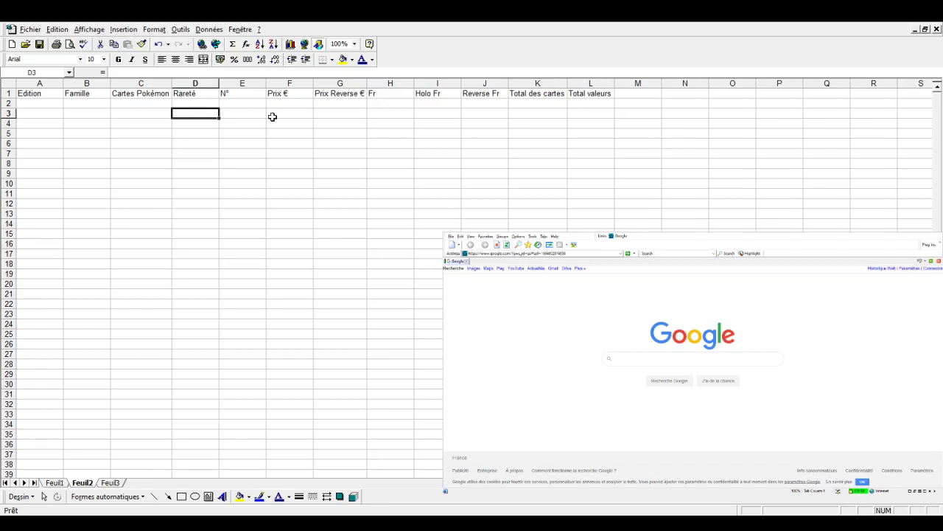
pyautogui.click(10, 94)
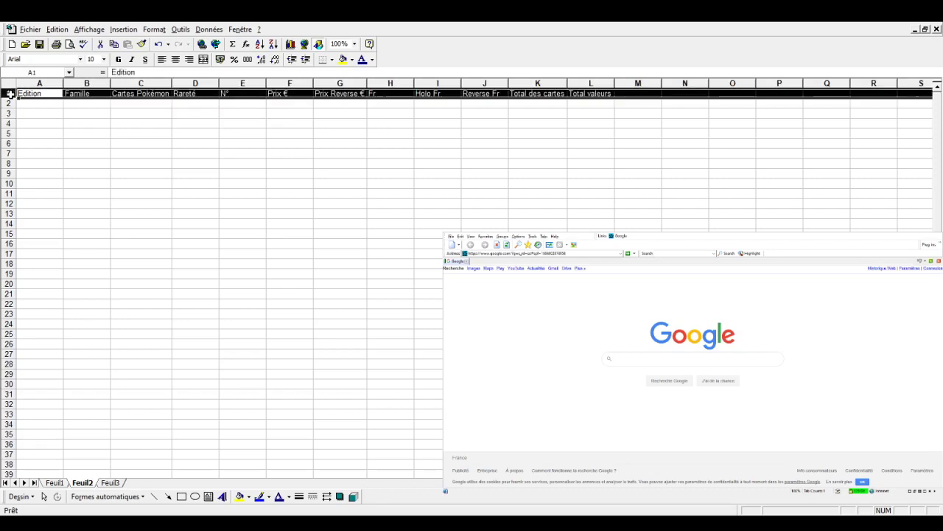
pyautogui.click(176, 60)
pyautogui.click(119, 60)
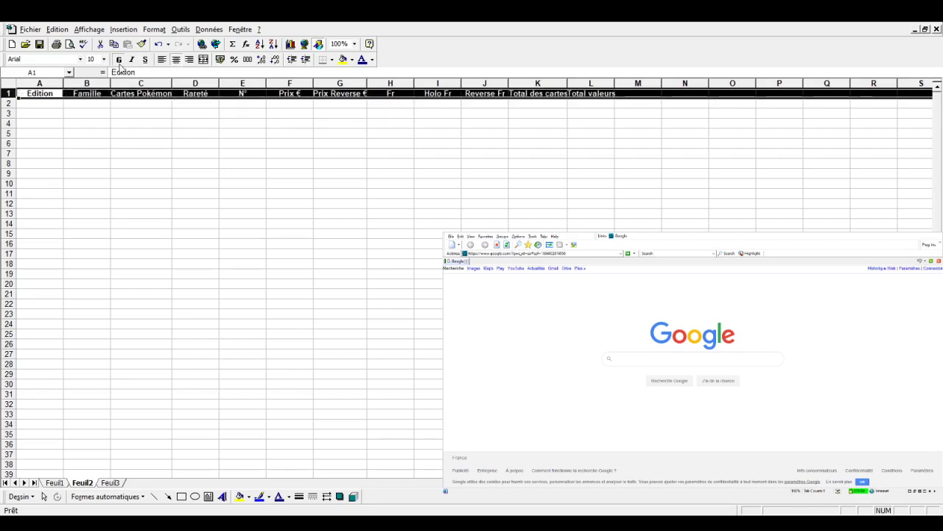
pyautogui.click(493, 134)
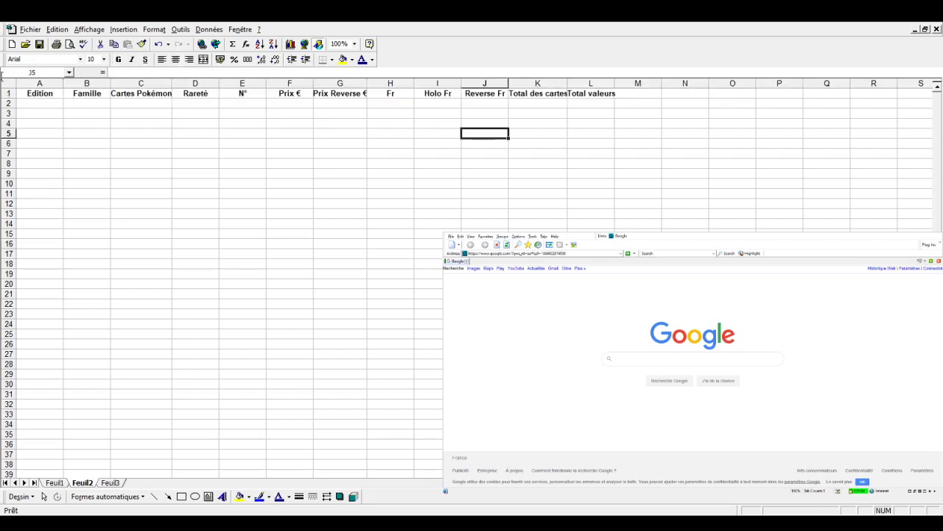
# - Autofit every column on the sheet to its header width
pyautogui.click(6, 81)
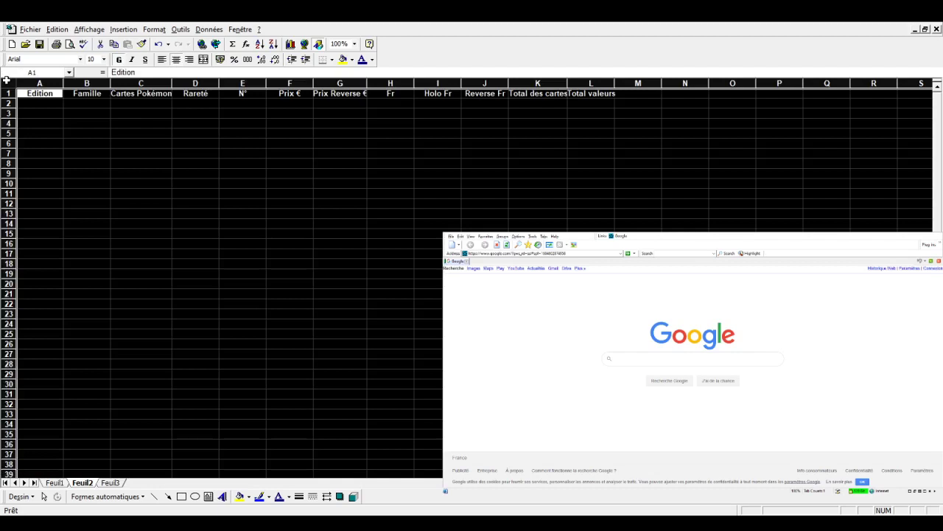
pyautogui.doubleClick(64, 81)
pyautogui.click(107, 104)
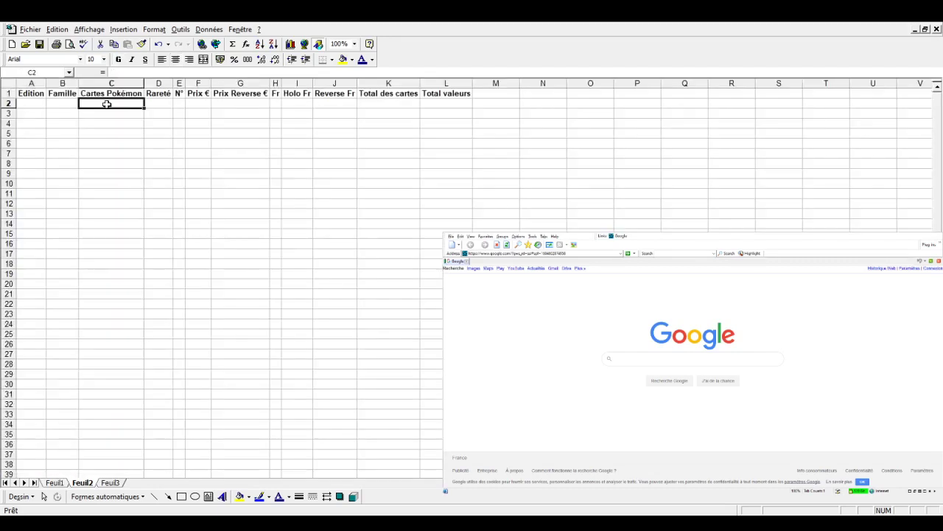
pyautogui.click(11, 104)
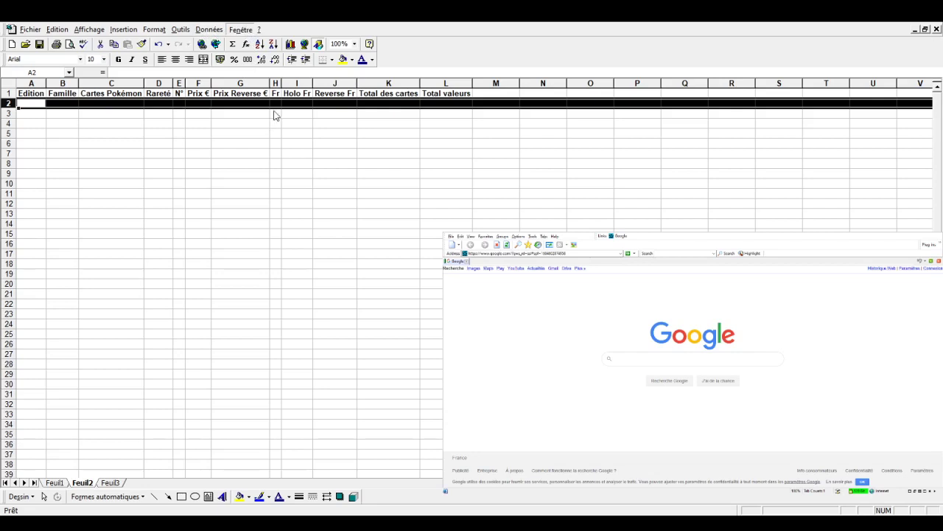
pyautogui.click(105, 142)
pyautogui.scroll(-7, 104, 172)
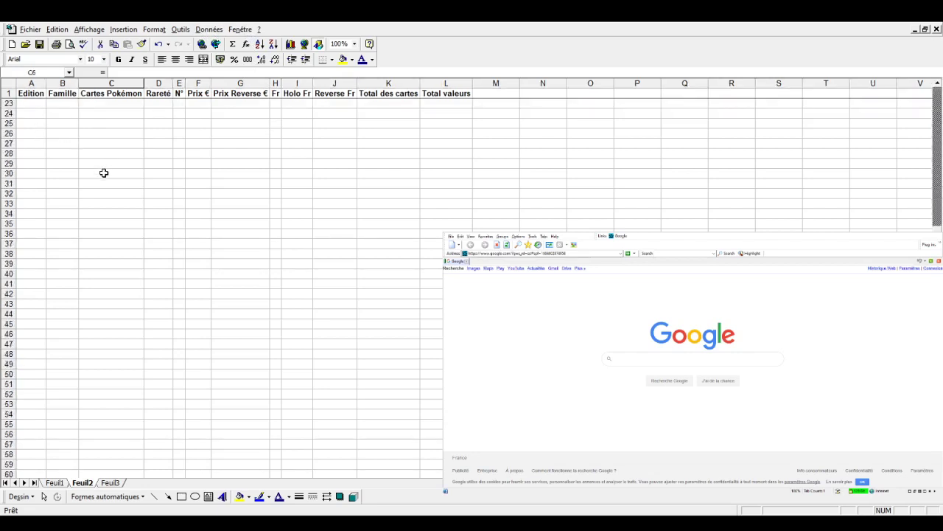
pyautogui.scroll(-4, 104, 173)
pyautogui.scroll(-5, 105, 172)
pyautogui.scroll(-4, 105, 171)
pyautogui.scroll(-5, 107, 169)
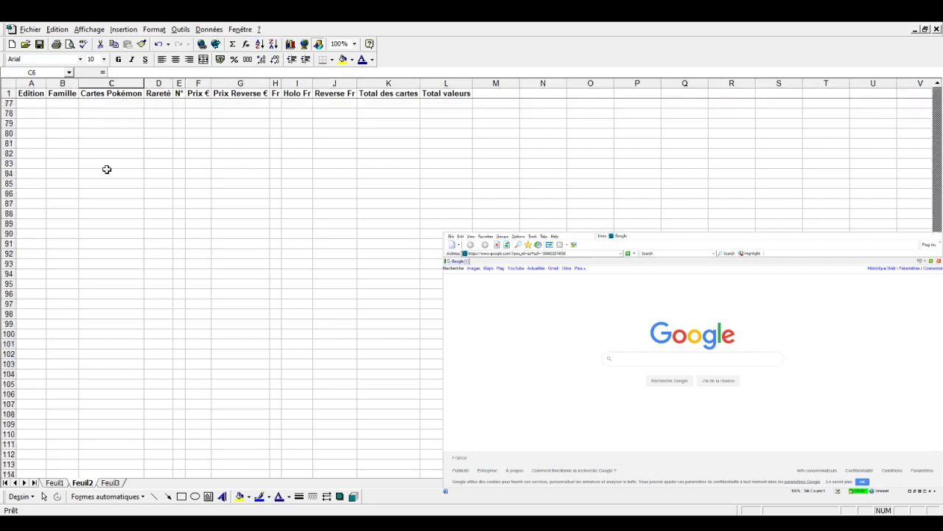
pyautogui.scroll(14, 107, 169)
pyautogui.scroll(8, 107, 170)
pyautogui.scroll(3, 106, 169)
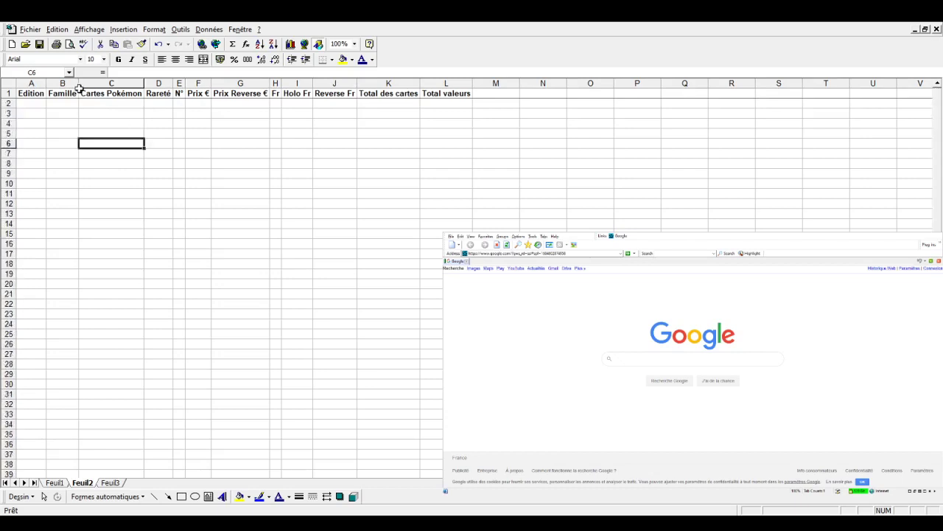
pyautogui.click(179, 123)
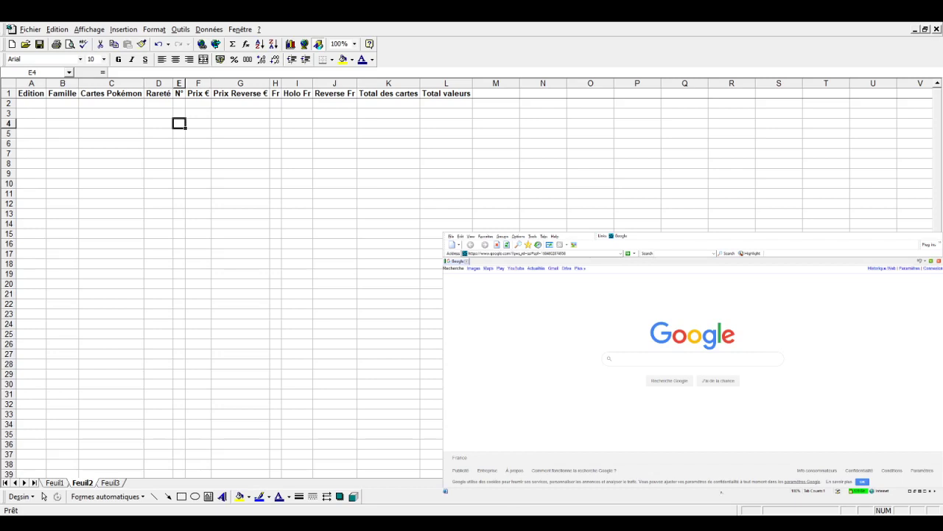
# - Search Google for 'pokedia ebi3.' and open the La Voie du Maître Poképédia article
pyautogui.click(649, 357)
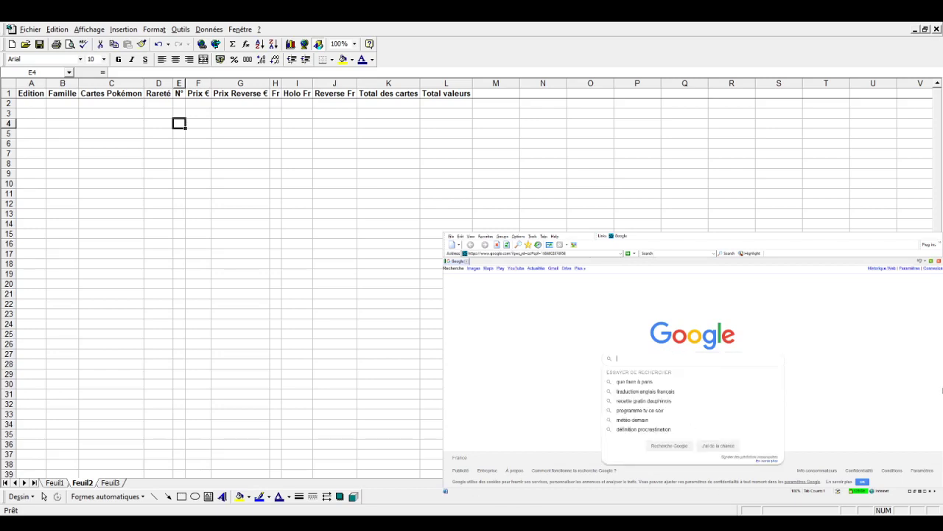
pyautogui.write('poked')
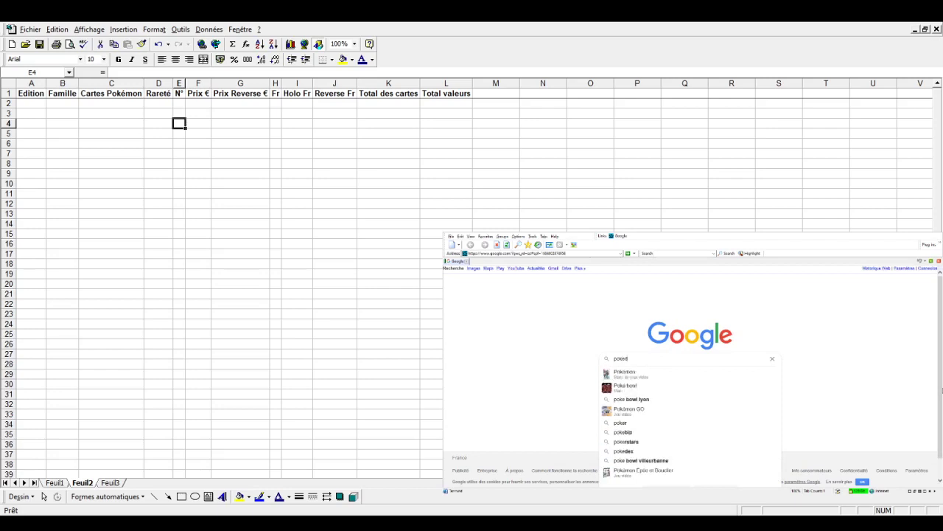
pyautogui.write('ia')
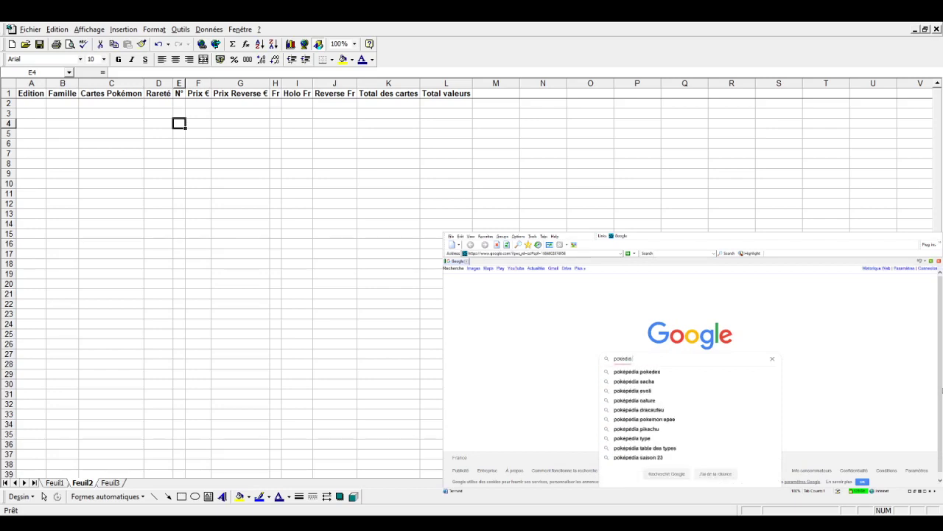
pyautogui.write(' ebi3.5')
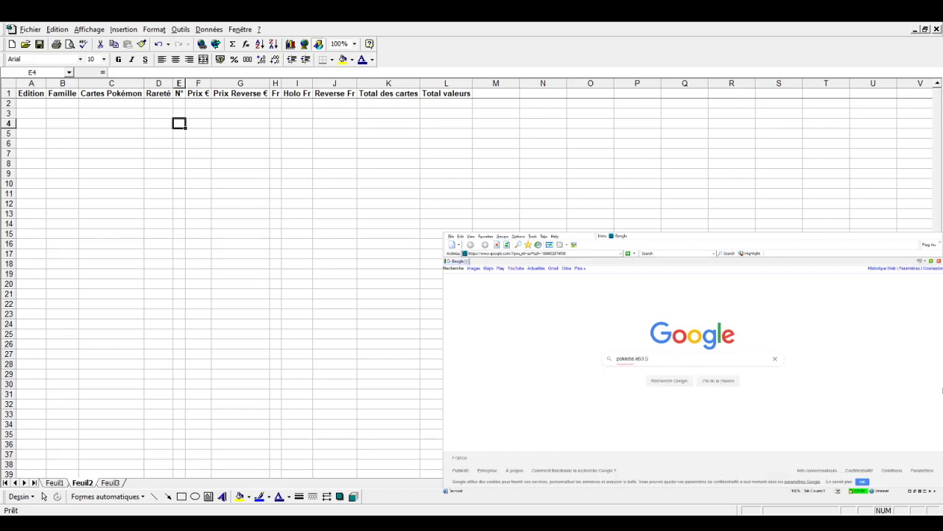
pyautogui.press('Return')
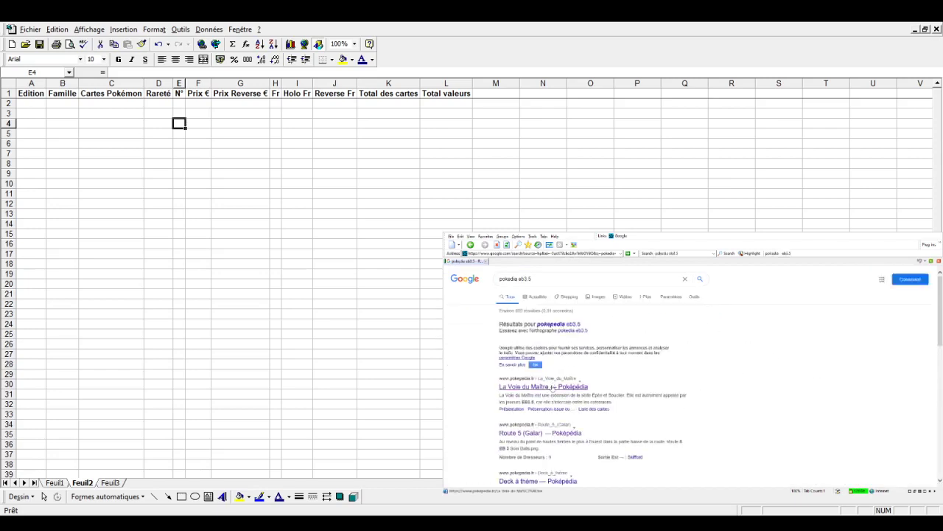
pyautogui.click(553, 387)
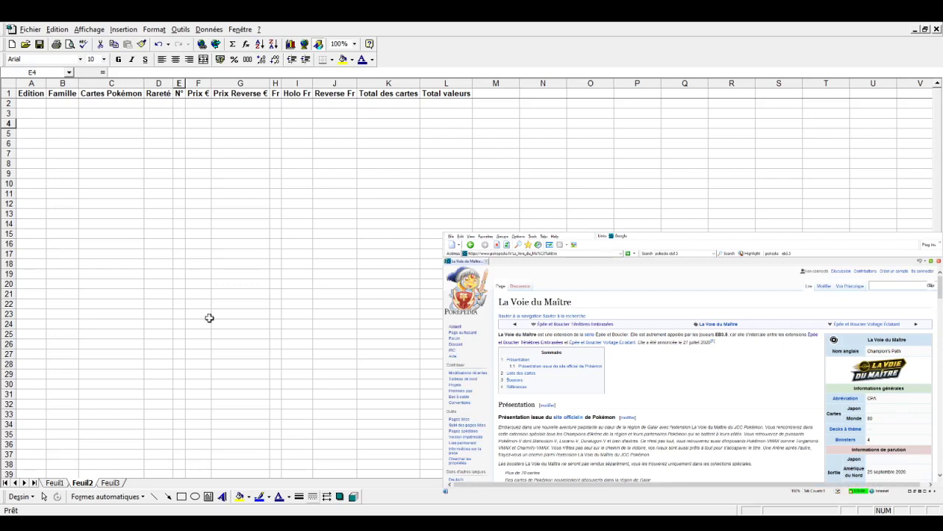
# - Enter EB3.5 in A2 and La voie du Maitre in B2, widening column B to fit
pyautogui.click(32, 103)
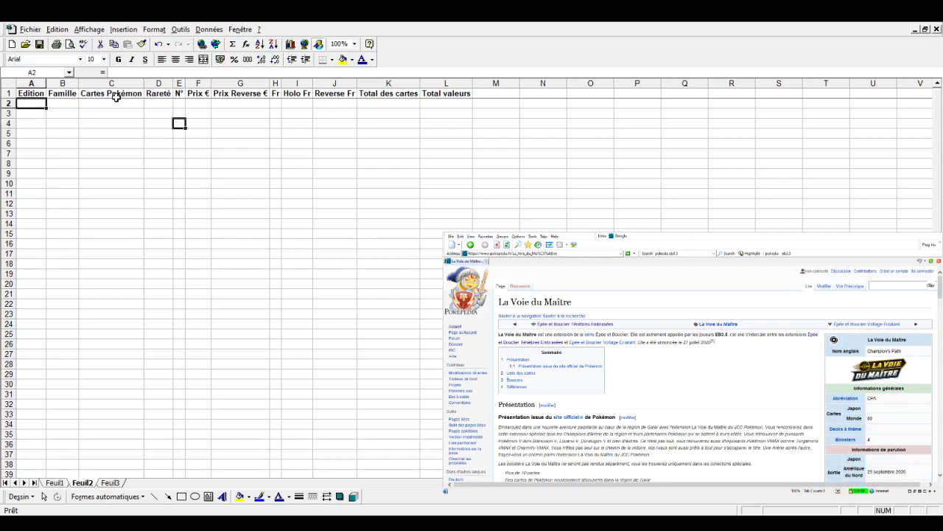
pyautogui.write('EB')
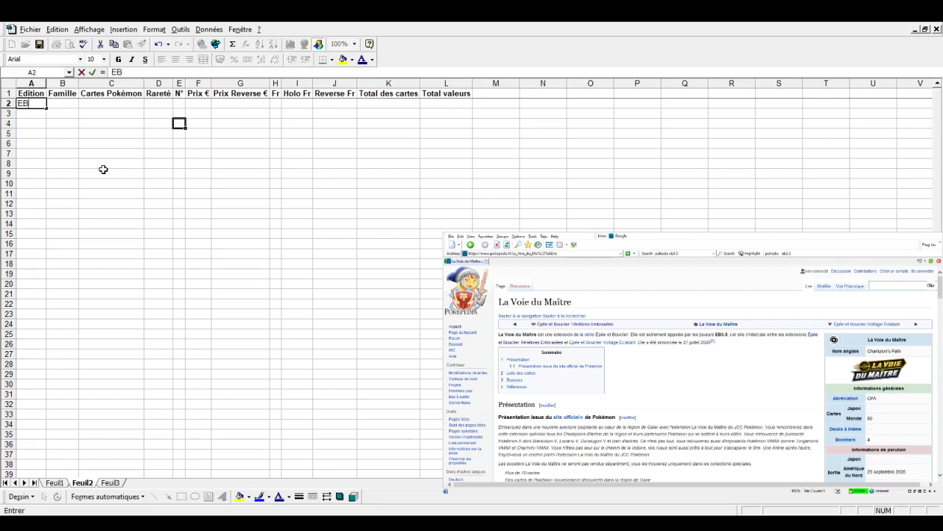
pyautogui.write('3.')
pyautogui.write('5')
pyautogui.press('Tab')
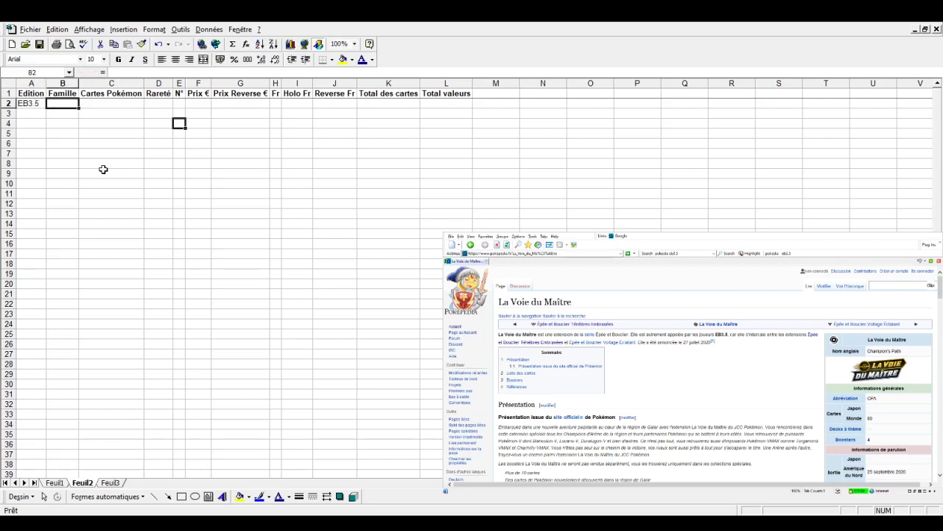
pyautogui.write('La')
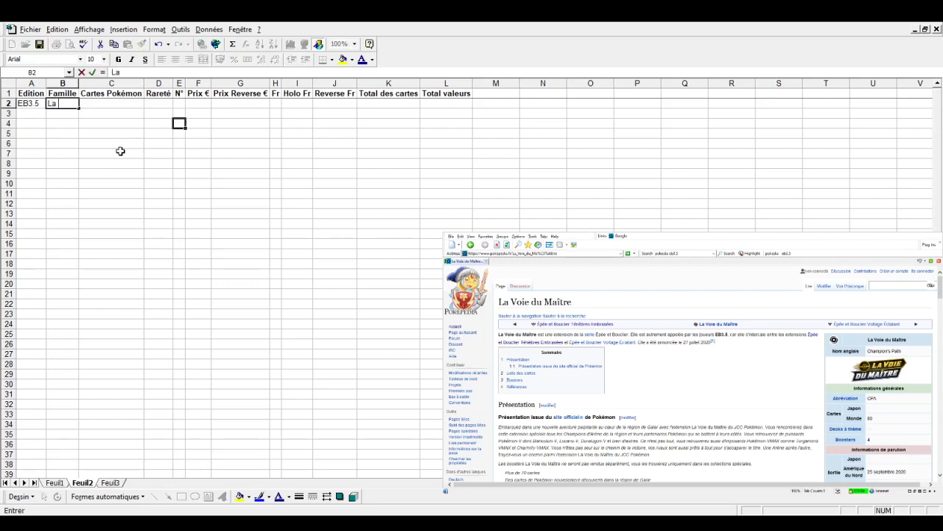
pyautogui.write(' voie du Maitr')
pyautogui.write('e')
pyautogui.press('Tab')
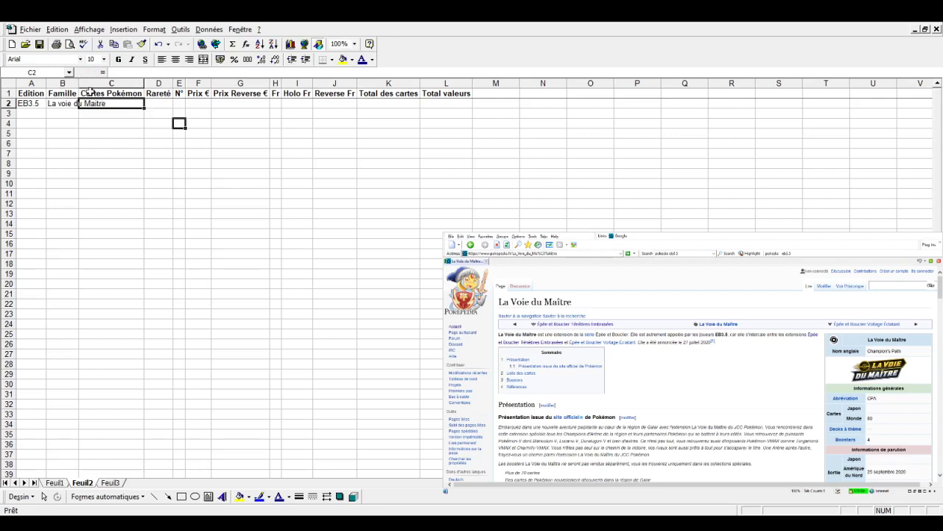
pyautogui.doubleClick(76, 83)
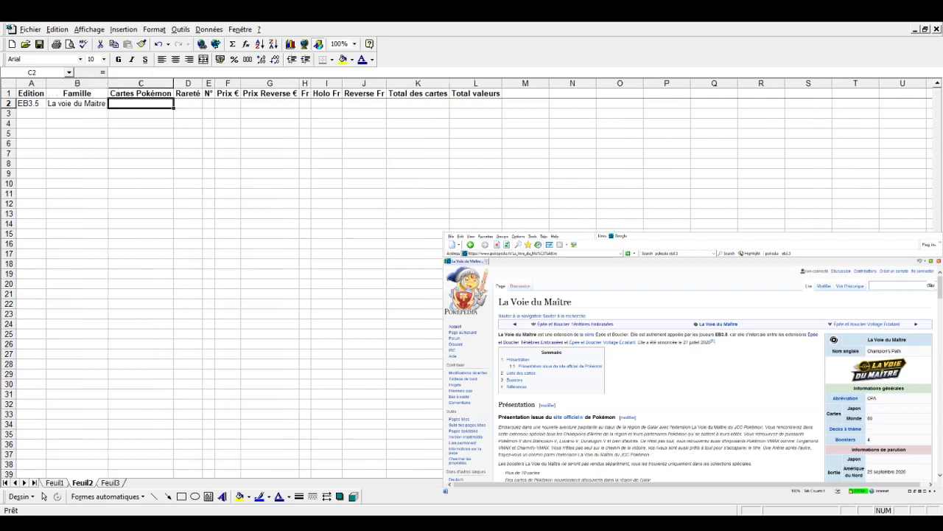
pyautogui.click(696, 407)
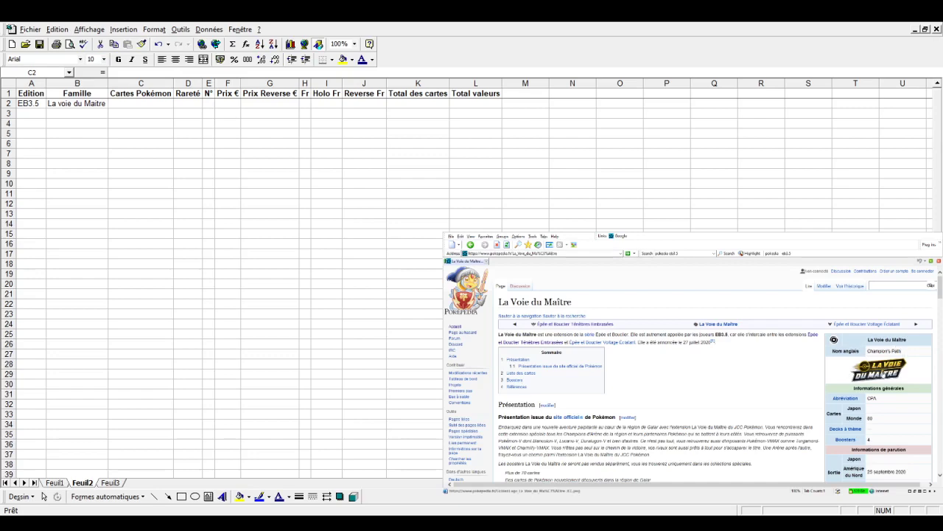
# - Insert a new column C headed Date before Cartes Pokémon
pyautogui.scroll(-3, 846, 397)
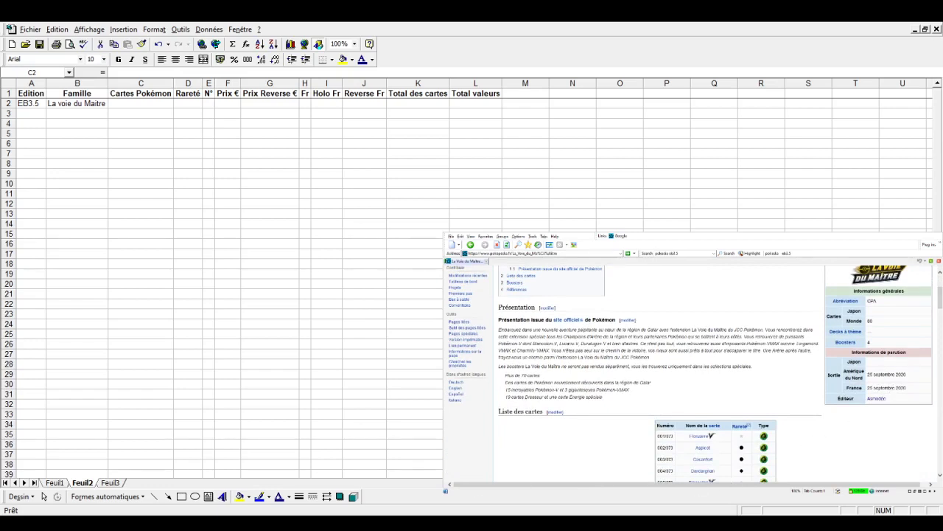
pyautogui.click(33, 84)
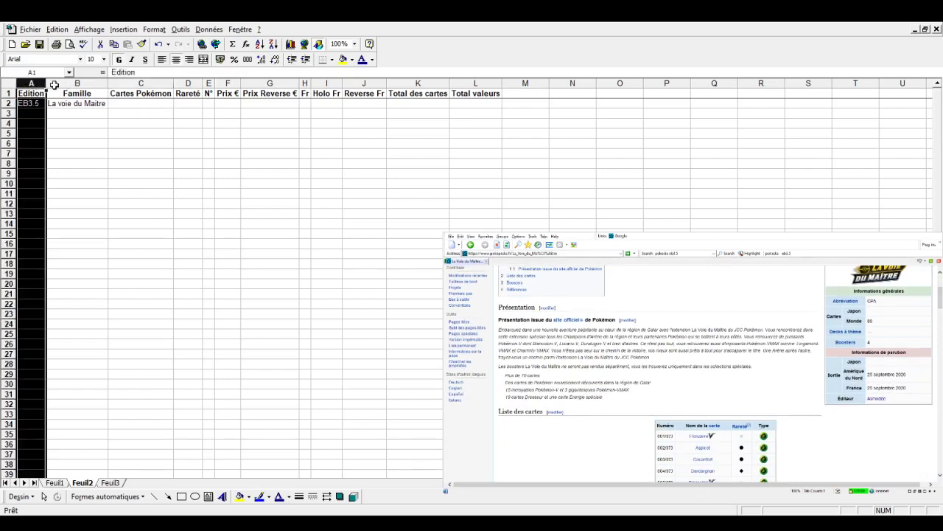
pyautogui.click(135, 83)
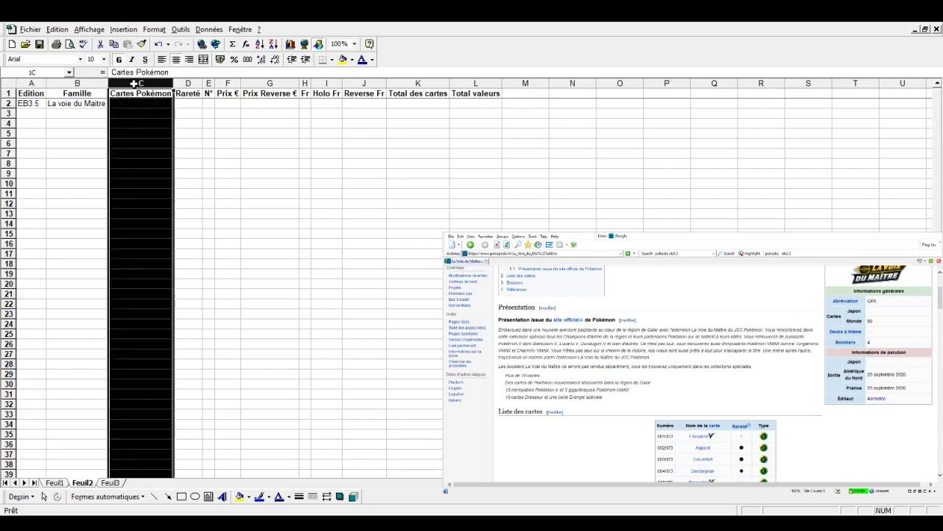
pyautogui.hotkey('ctrl', '+')
pyautogui.click(138, 93)
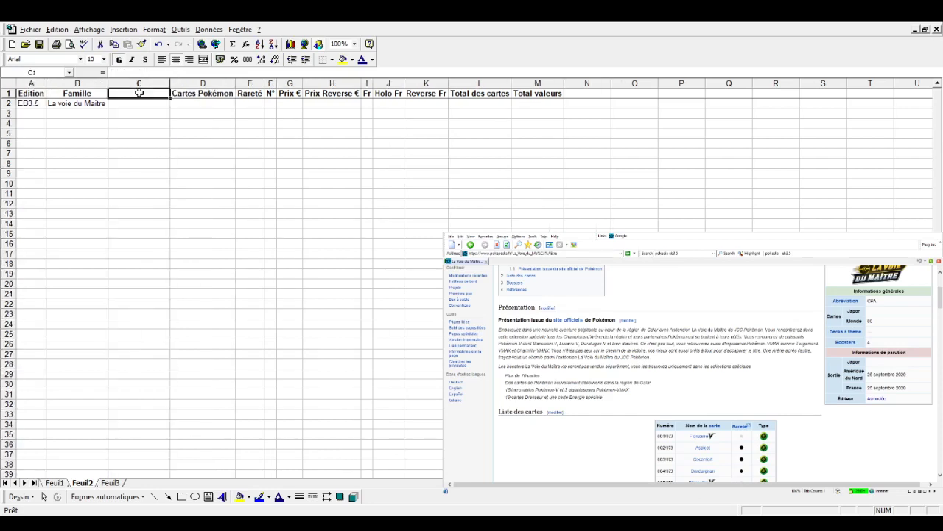
pyautogui.write('Date')
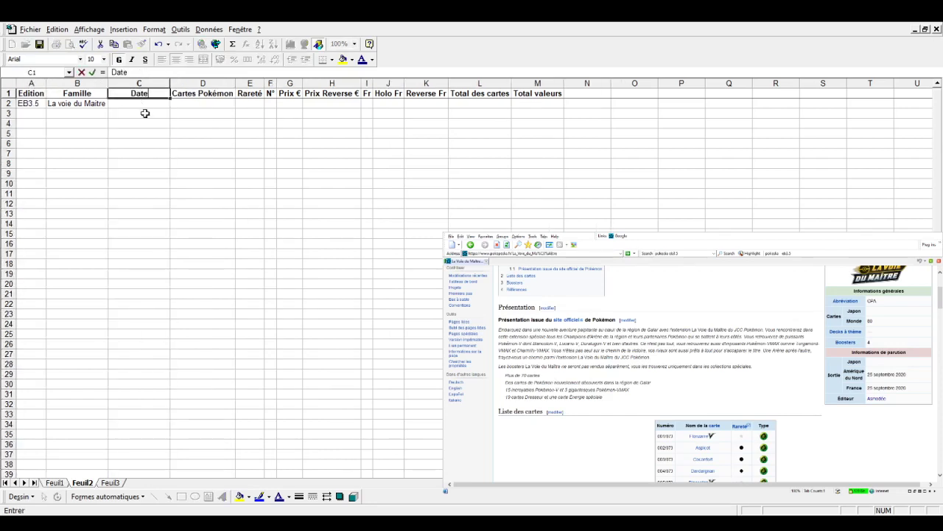
pyautogui.press('Return')
# - Enter the release date 25/09/2020 in C2 and centre the Date column
pyautogui.write('25/09/')
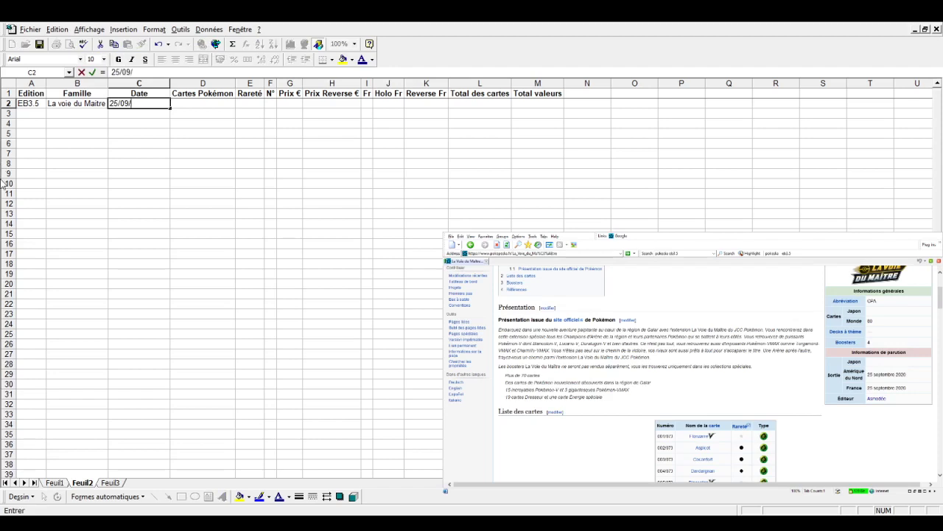
pyautogui.write('2020')
pyautogui.press('Return')
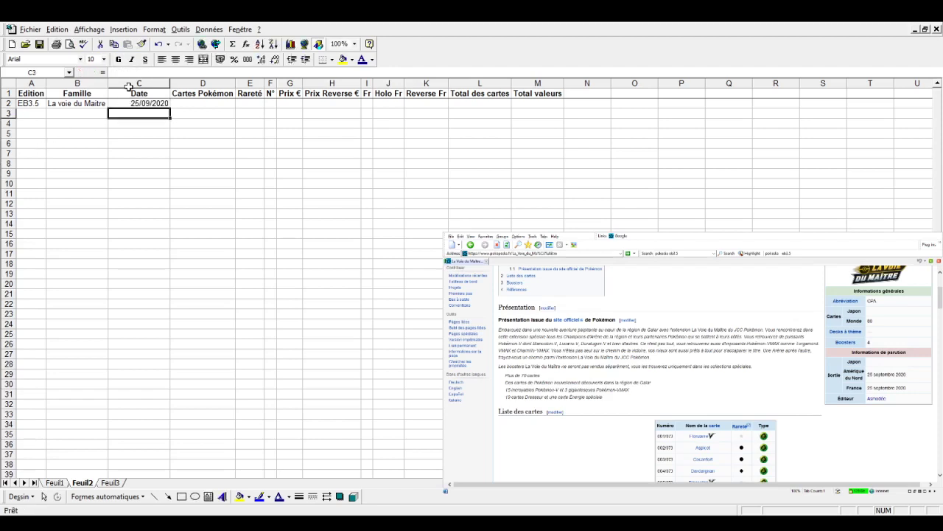
pyautogui.click(129, 87)
pyautogui.click(175, 59)
pyautogui.click(198, 103)
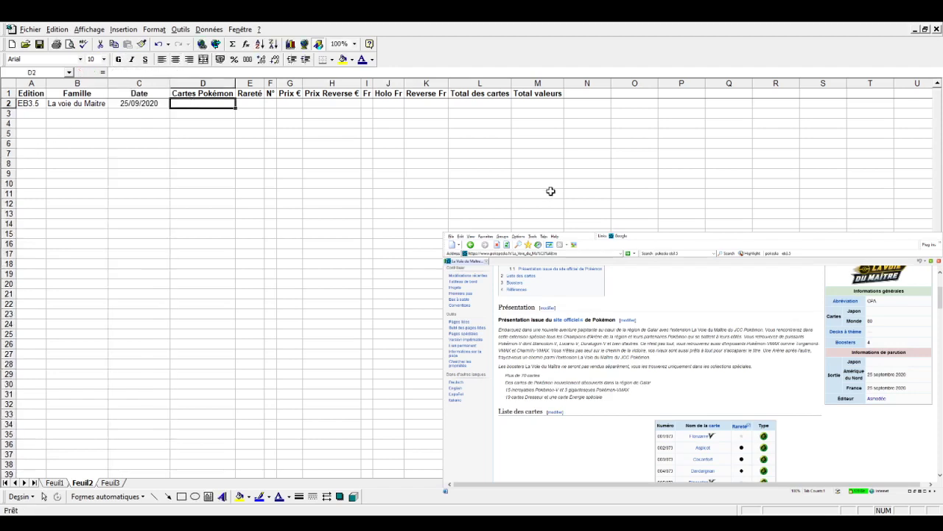
pyautogui.click(701, 409)
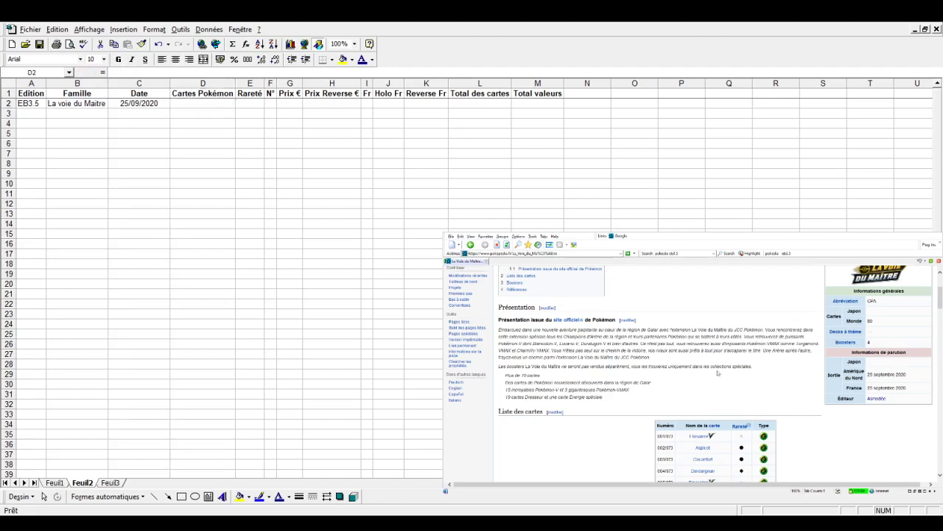
# - Select and copy every row of Poképédia's Liste des cartes table for La Voie du Maître, then return to Excel
pyautogui.scroll(-2, 718, 373)
pyautogui.scroll(-3, 718, 373)
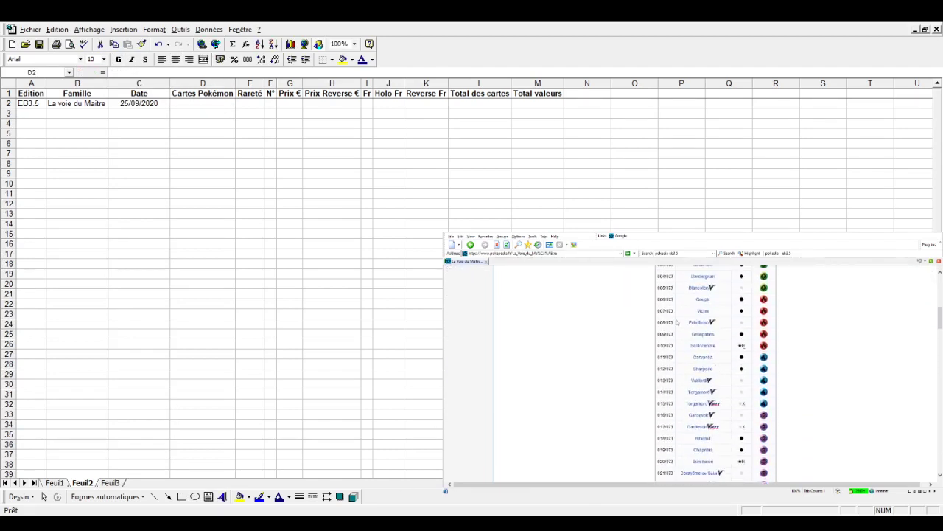
pyautogui.scroll(-2, 676, 322)
pyautogui.scroll(-3, 676, 322)
pyautogui.scroll(-3, 676, 322)
pyautogui.scroll(-2, 677, 322)
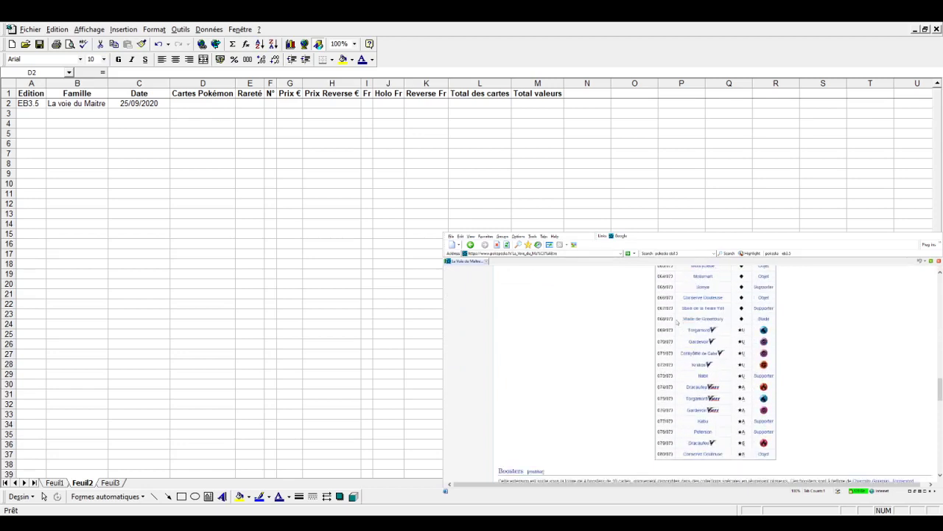
pyautogui.scroll(-5, 677, 322)
pyautogui.scroll(3, 680, 324)
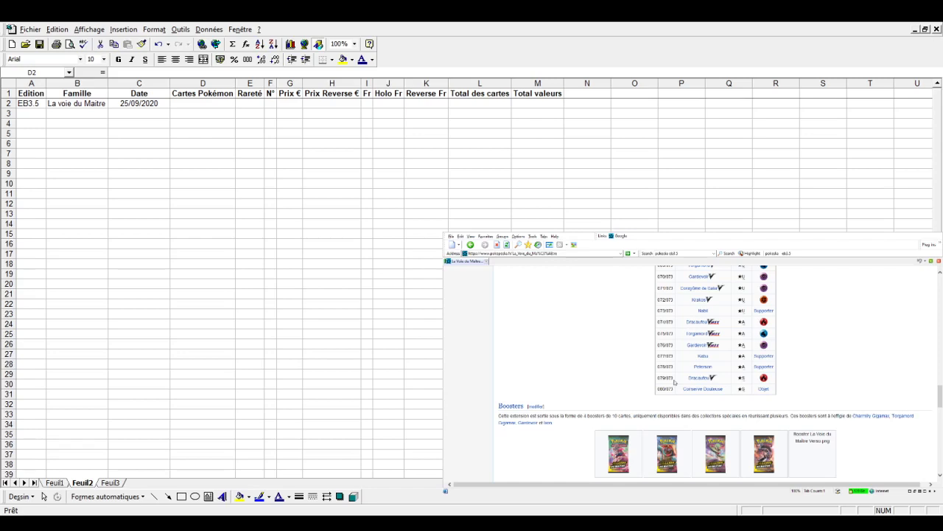
pyautogui.scroll(5, 677, 380)
pyautogui.scroll(4, 677, 380)
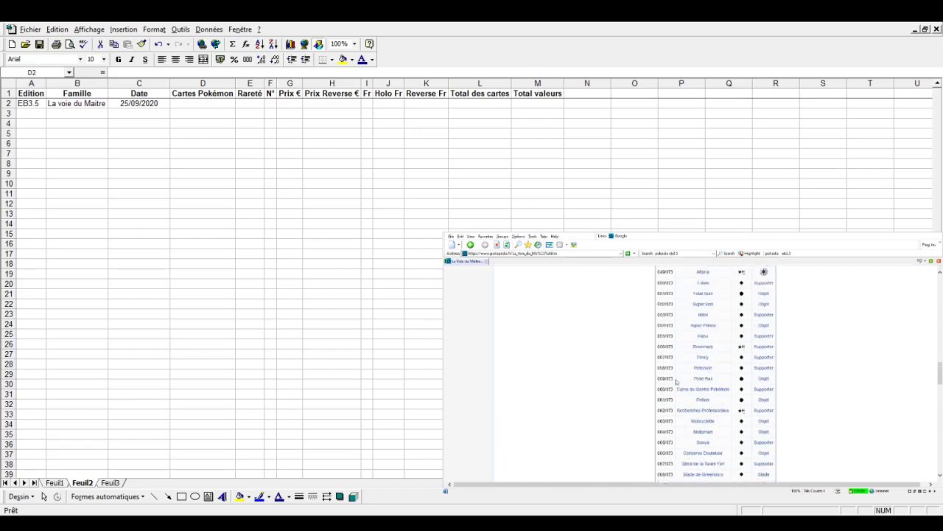
pyautogui.scroll(4, 677, 380)
pyautogui.scroll(4, 677, 381)
pyautogui.scroll(3, 676, 381)
pyautogui.scroll(2, 677, 380)
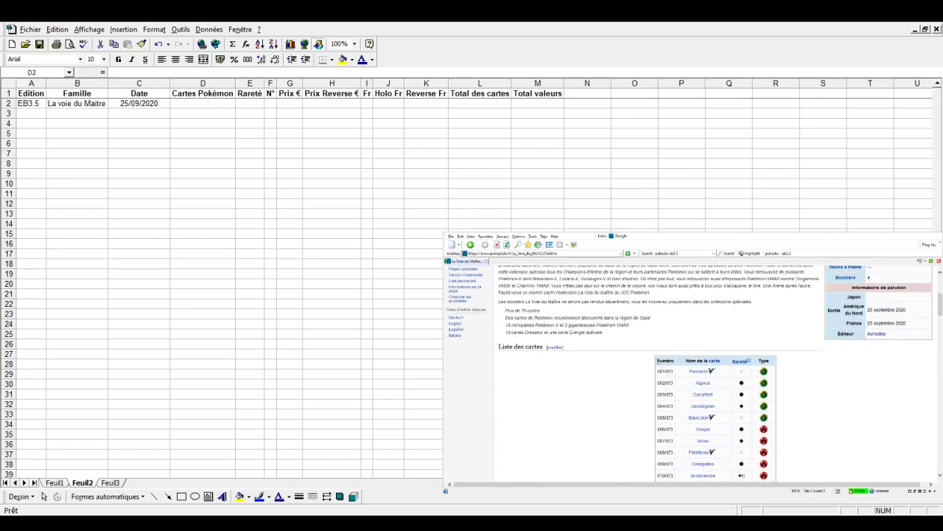
pyautogui.moveTo(659, 357); pyautogui.dragTo(766, 483)
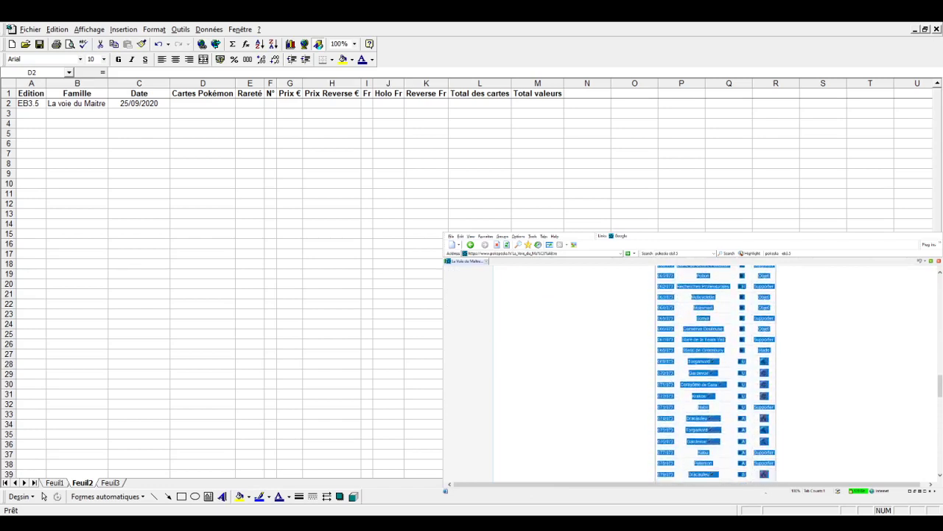
pyautogui.moveTo(767, 483); pyautogui.dragTo(770, 402)
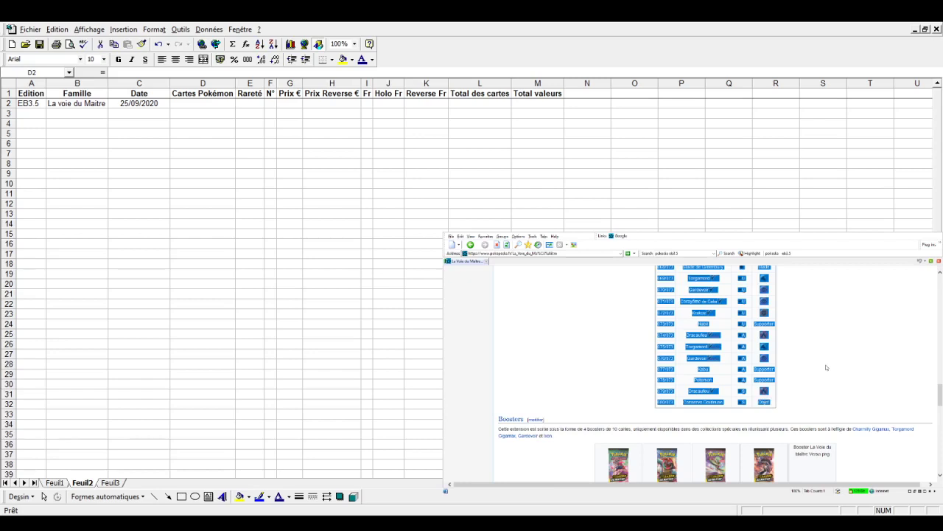
pyautogui.hotkey('alt', 'Tab')
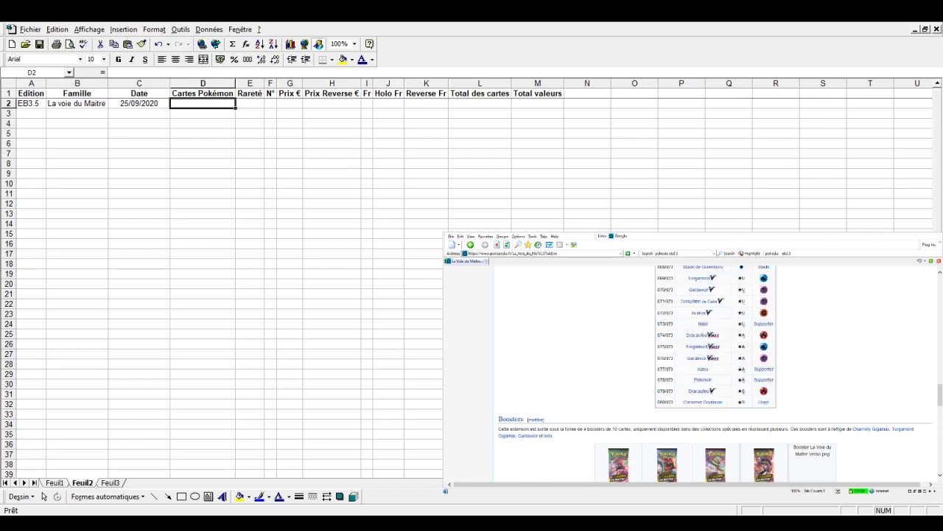
# - Paste the copied Poképédia card list into the empty Feuil3 and select the whole sheet
pyautogui.click(121, 482)
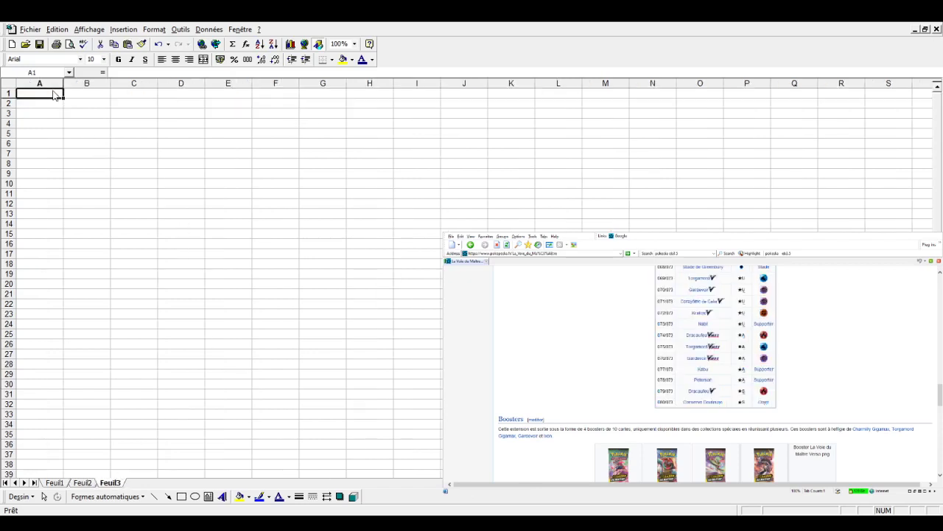
pyautogui.hotkey('ctrl', 'v')
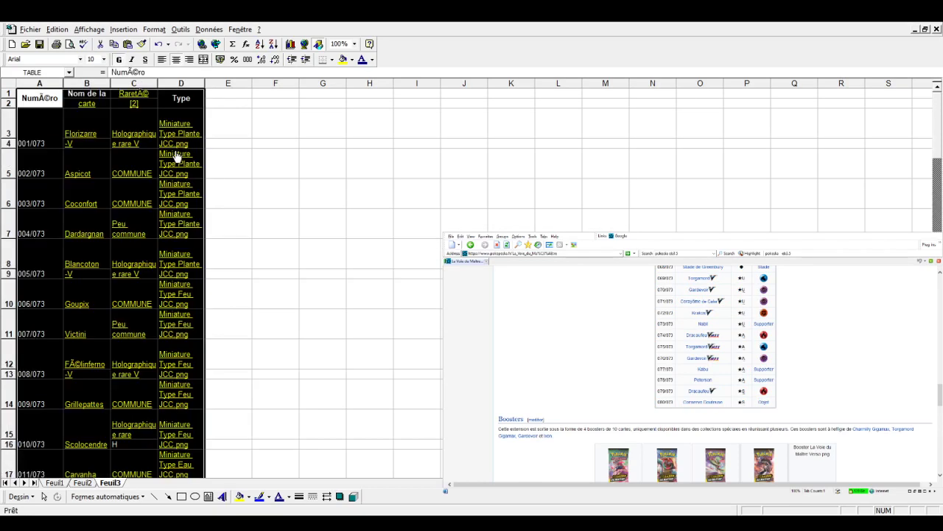
pyautogui.click(9, 83)
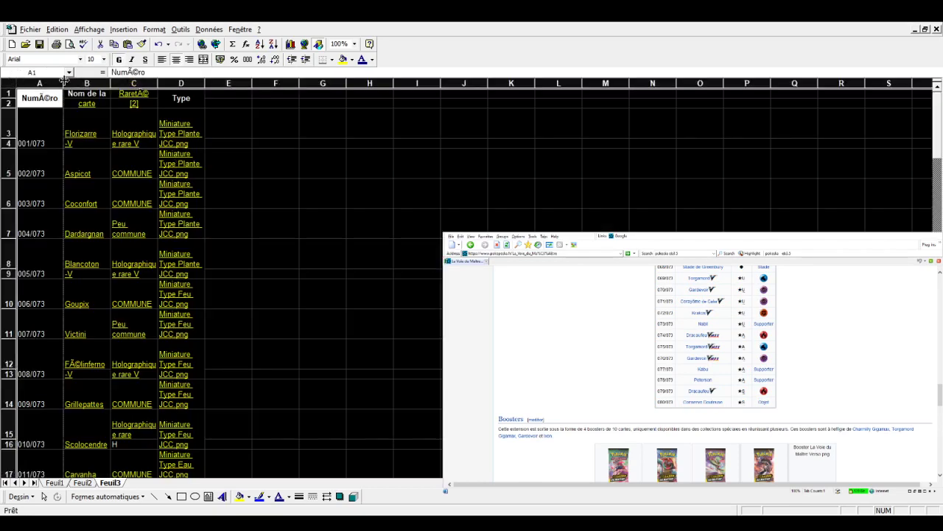
# - Autofit Feuil3's columns and rows, run the Ctrl+M realign macro, and copy the whole sheet
pyautogui.doubleClick(64, 82)
pyautogui.doubleClick(6, 139)
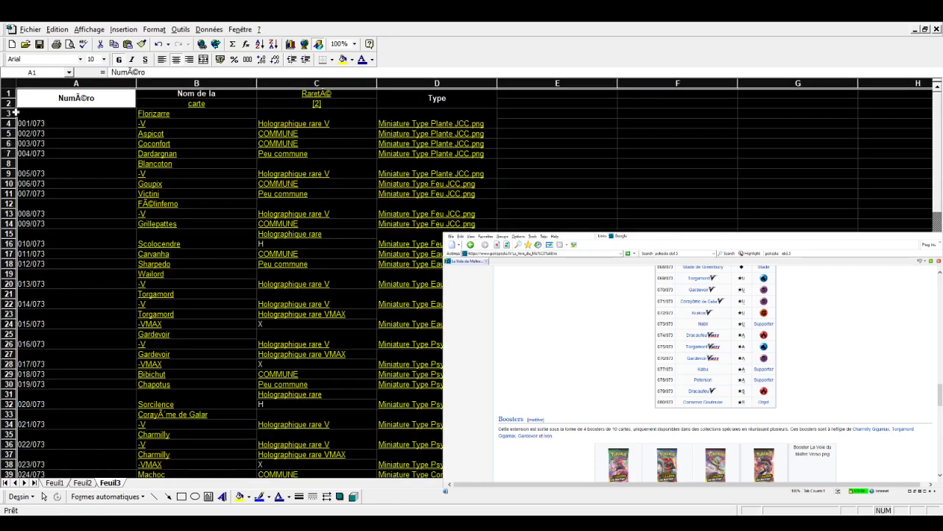
pyautogui.click(9, 81)
pyautogui.hotkey('ctrl', 'm')
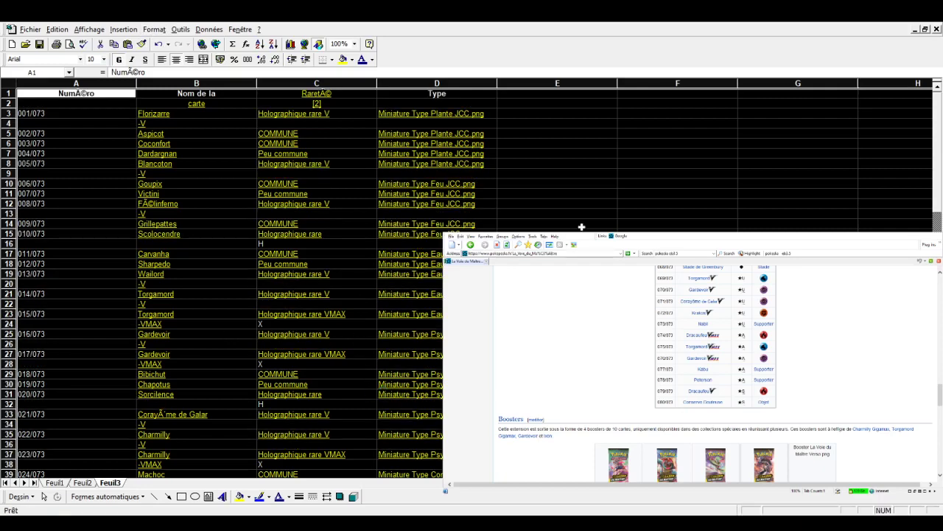
pyautogui.click(551, 204)
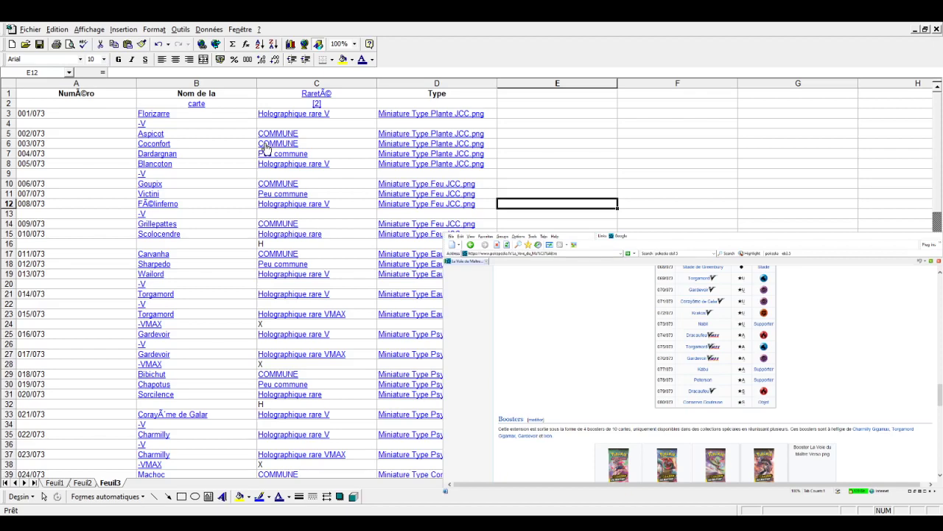
pyautogui.click(6, 81)
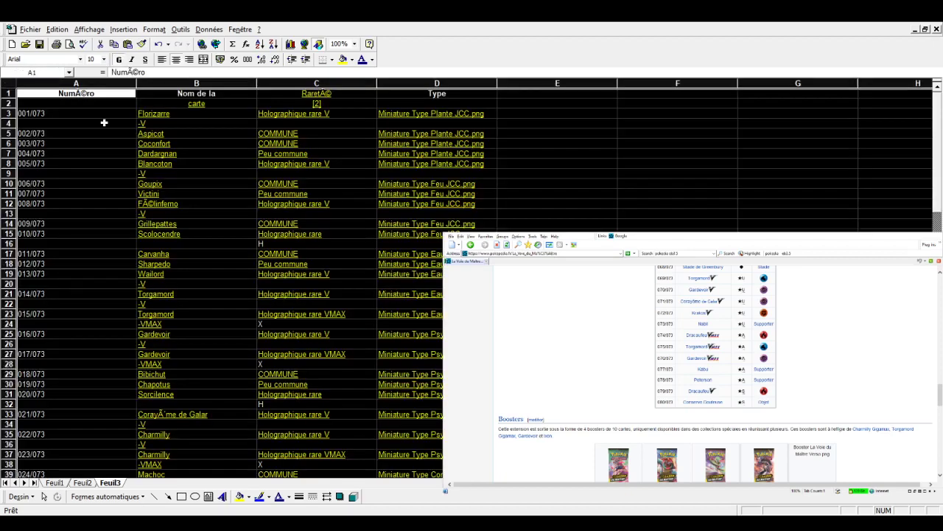
pyautogui.hotkey('ctrl', 'c')
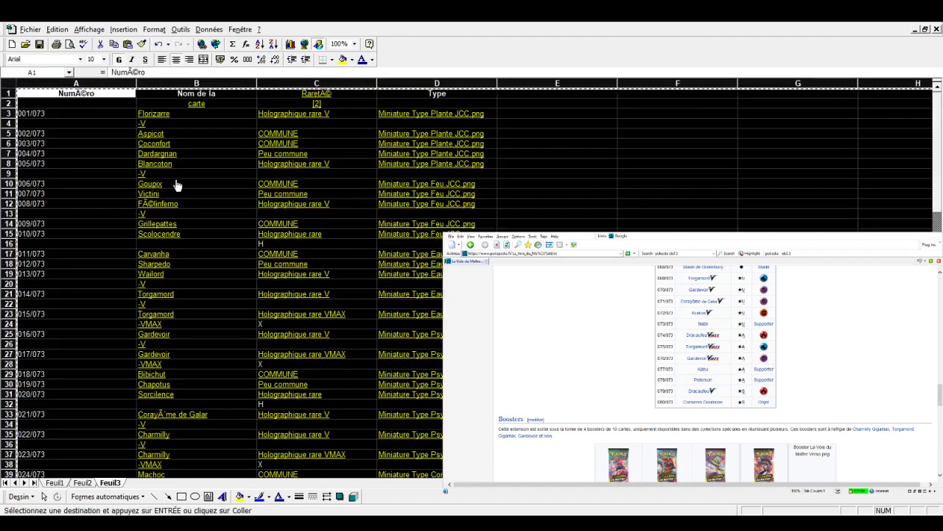
# - Insert a new Feuil4 worksheet and paste the copied card table into it
pyautogui.click(124, 29)
pyautogui.click(120, 125)
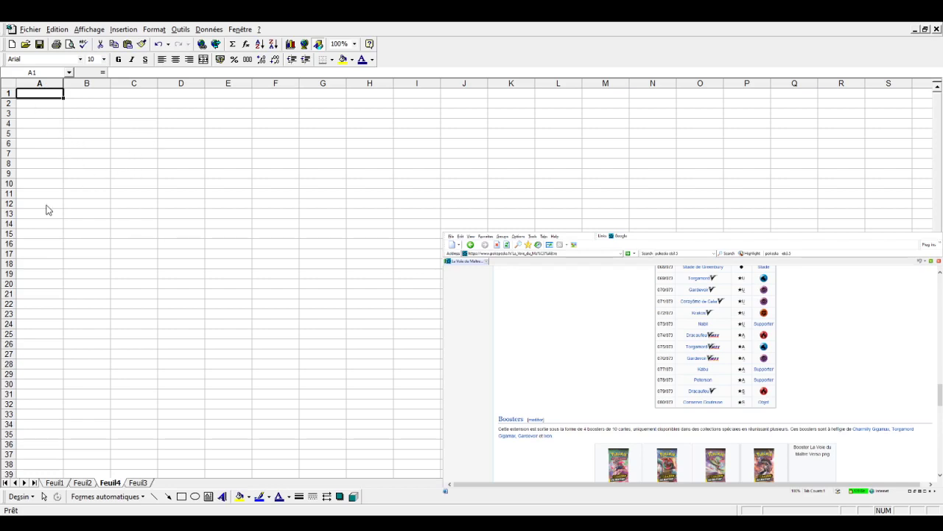
pyautogui.hotkey('ctrl', 'v')
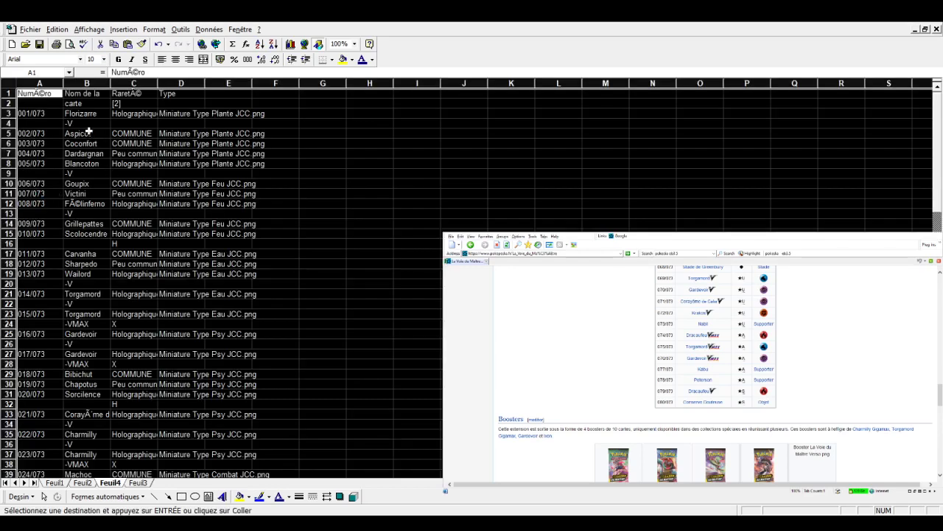
# - Change the B3 card name to Florizarre V
pyautogui.click(103, 112)
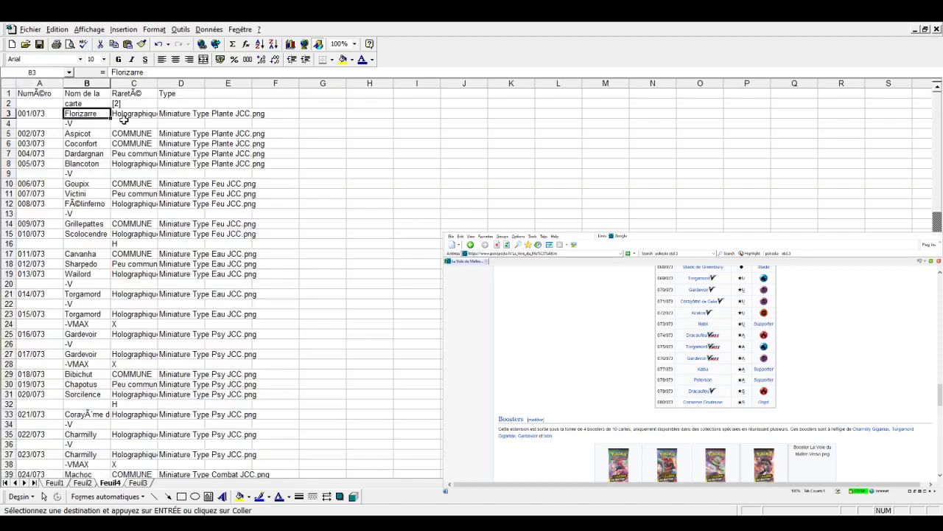
pyautogui.click(75, 164)
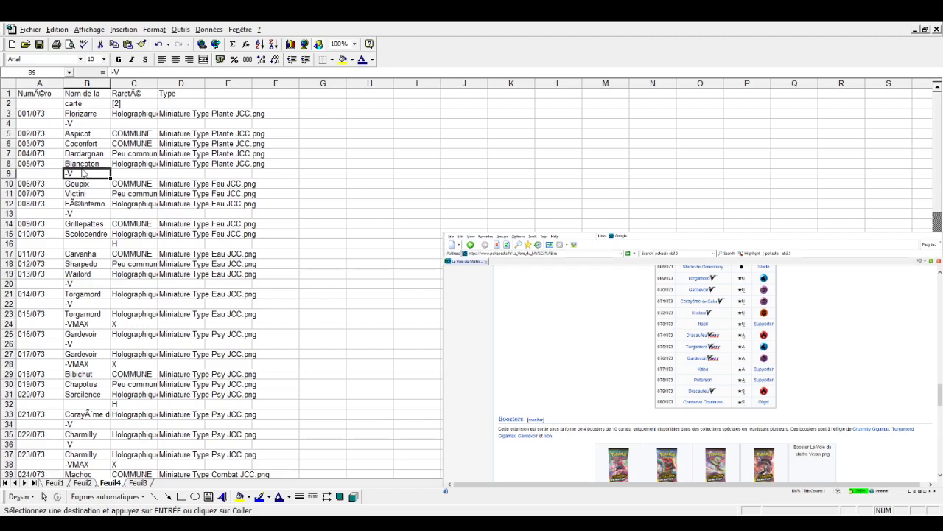
pyautogui.click(91, 116)
pyautogui.click(145, 72)
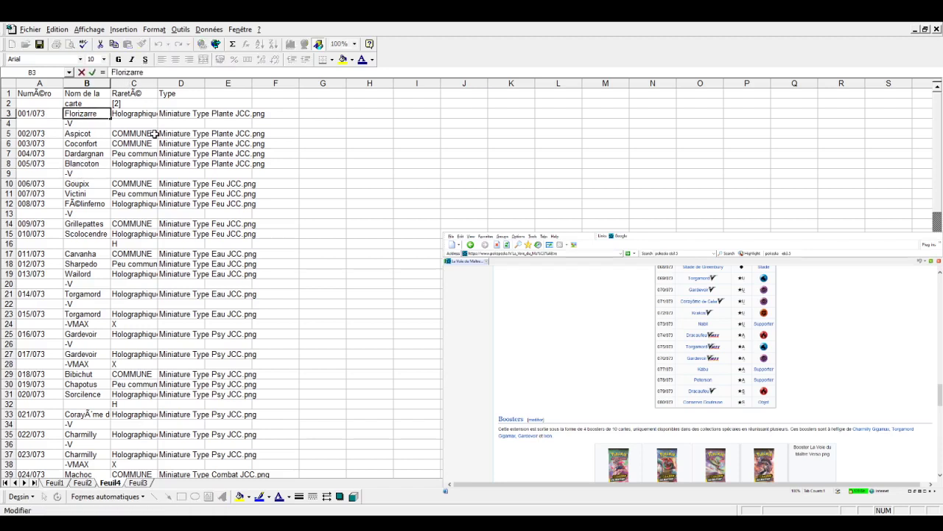
pyautogui.write(' V')
pyautogui.press('Return')
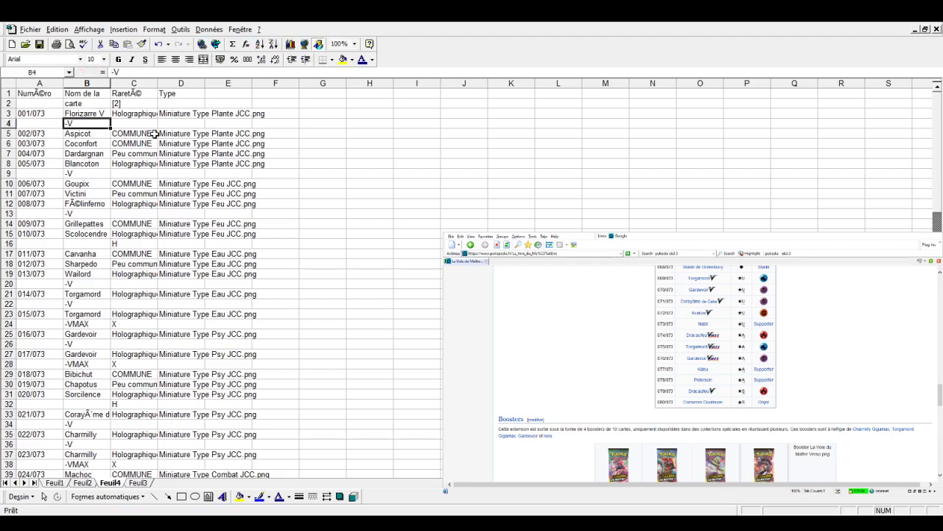
pyautogui.press('Down')
pyautogui.press('Down')
pyautogui.press('Down')
pyautogui.press('Down')
pyautogui.press('Down')
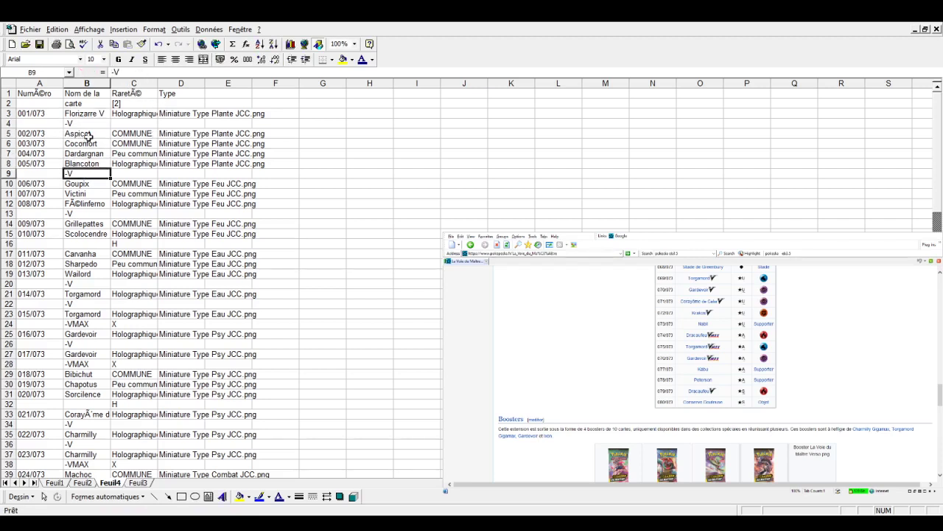
# - Change the B8 card name to Blancoton V, leaving the garbled B12 name untouched
pyautogui.click(85, 162)
pyautogui.click(160, 72)
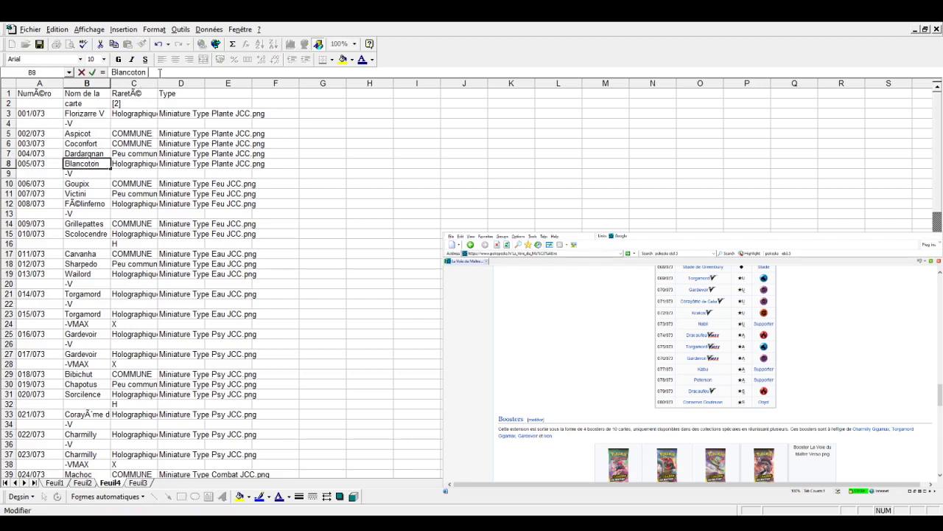
pyautogui.write('V')
pyautogui.press('Return')
pyautogui.press('Down')
pyautogui.press('Down')
pyautogui.press('Down')
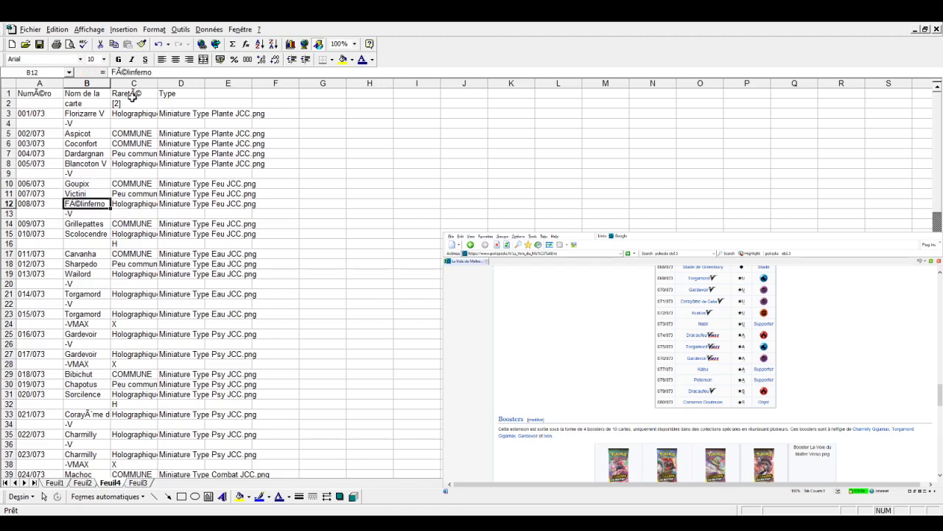
pyautogui.click(125, 72)
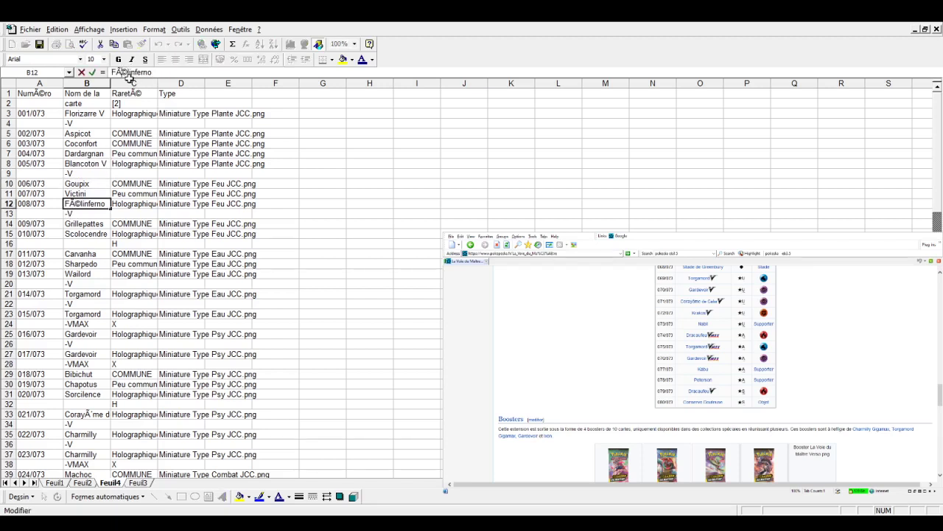
pyautogui.click(133, 181)
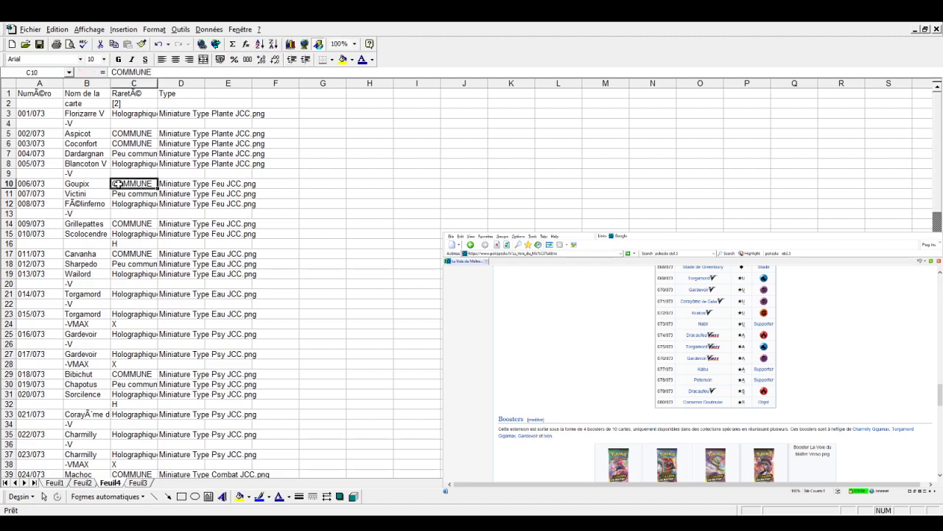
# - Replace the garbled 'Ã©' with 'é' sheet-wide, fixing Numéro, Rareté and Félinferno
pyautogui.click(37, 94)
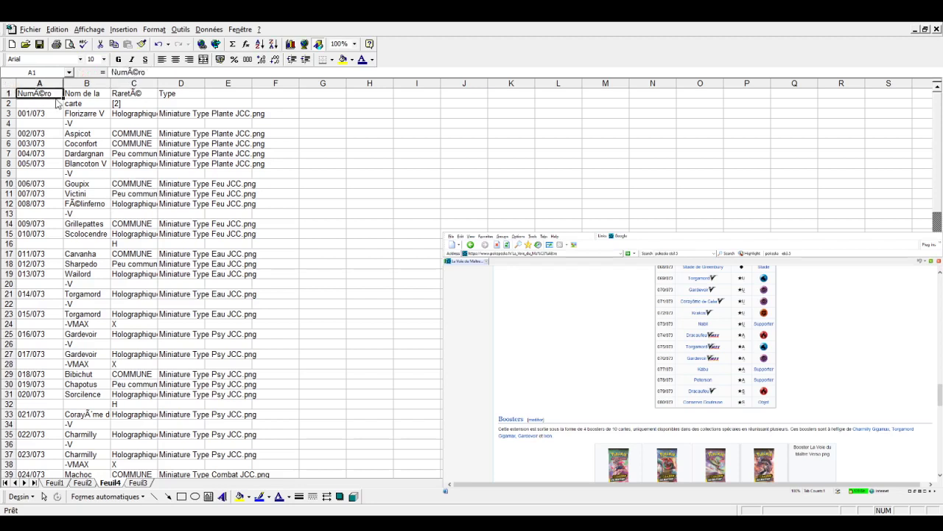
pyautogui.click(138, 73)
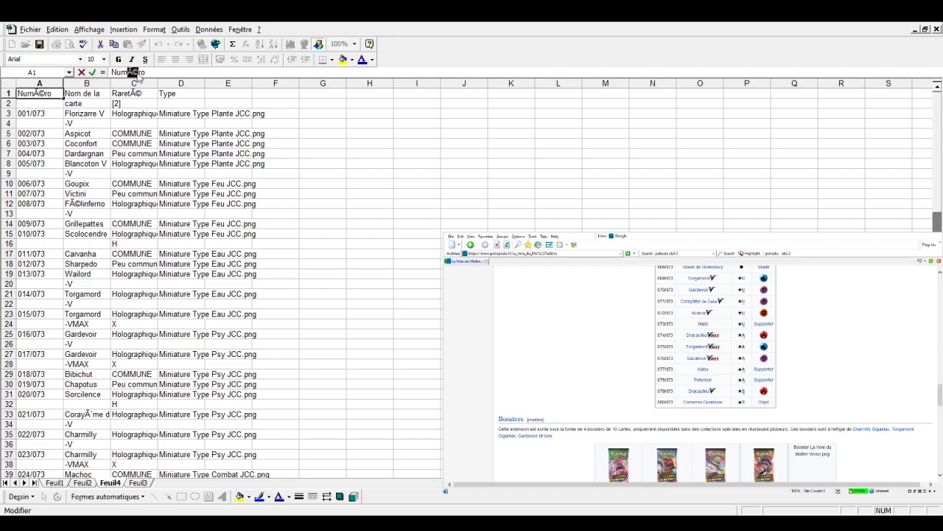
pyautogui.click(132, 133)
pyautogui.click(13, 84)
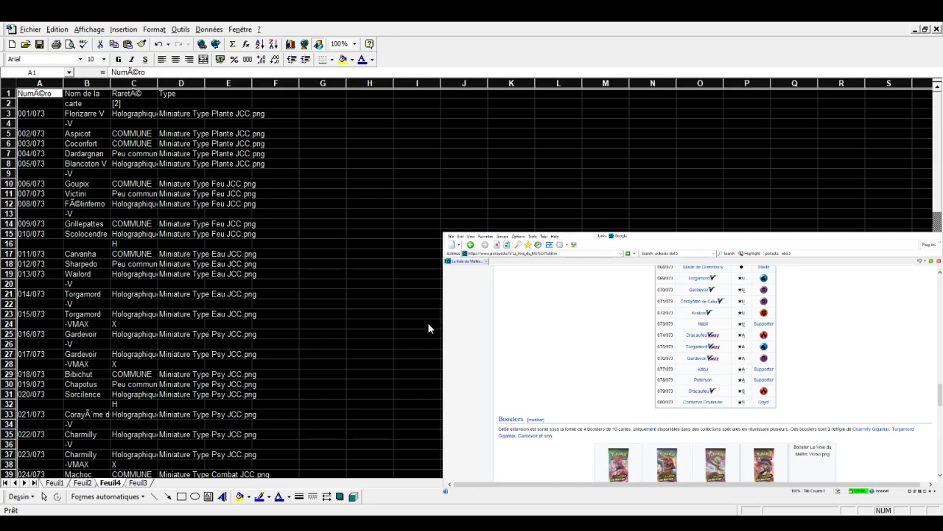
pyautogui.click(65, 203)
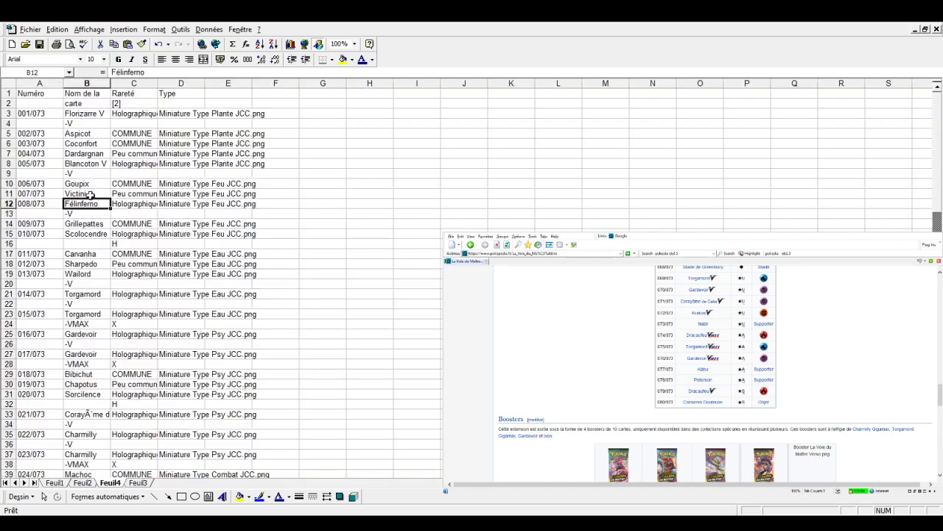
# - Rename the cards to Félinferno V and Wailord V
pyautogui.click(92, 163)
pyautogui.click(92, 204)
pyautogui.click(162, 74)
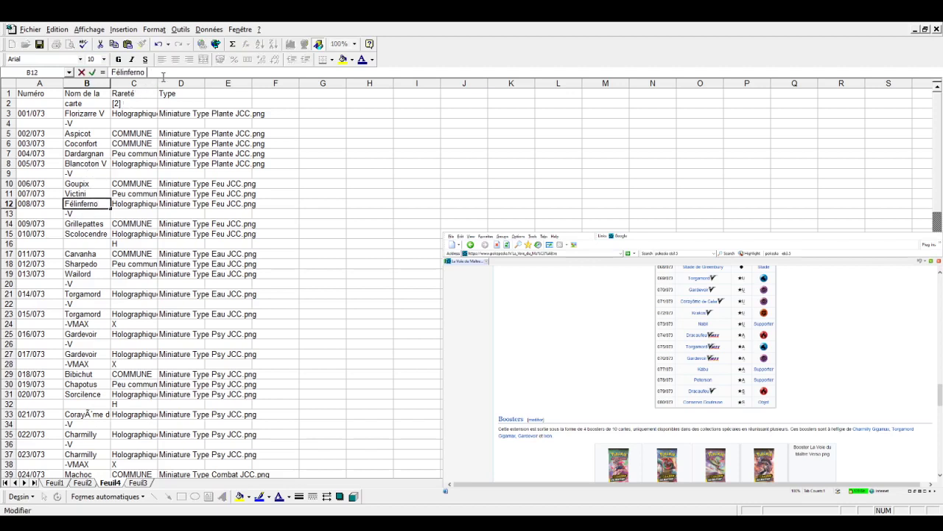
pyautogui.write('V')
pyautogui.press('Return')
pyautogui.press('Return')
pyautogui.press('Return')
pyautogui.press('Return')
pyautogui.press('Return')
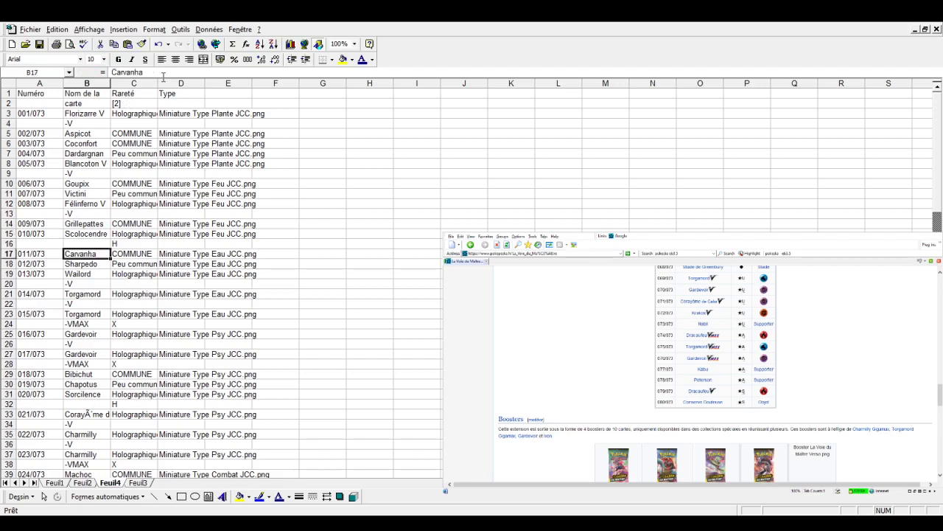
pyautogui.press('Return')
pyautogui.press('Return')
pyautogui.click(177, 74)
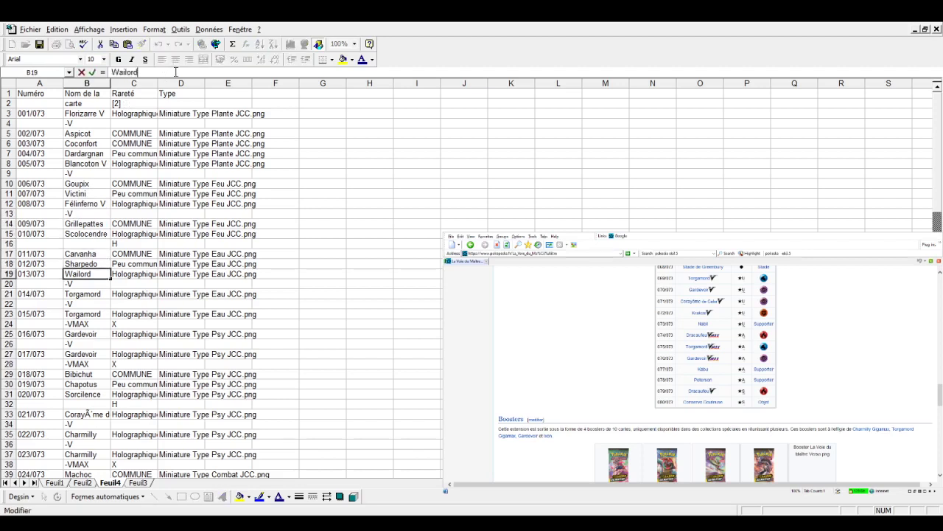
pyautogui.write(' V')
pyautogui.press('Return')
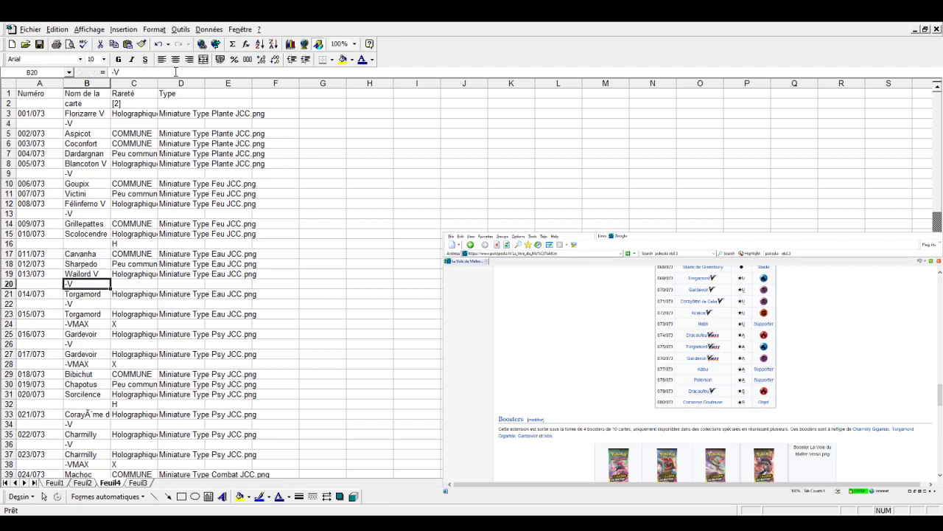
pyautogui.press('Return')
# - Restore the accidentally cleared B21 and rename it Torgamord V
pyautogui.press('BackSpace')
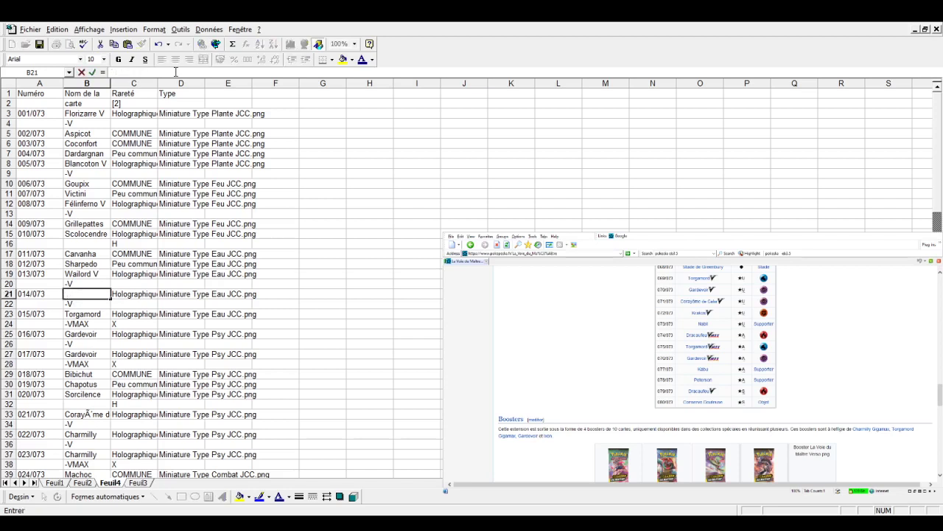
pyautogui.click(362, 214)
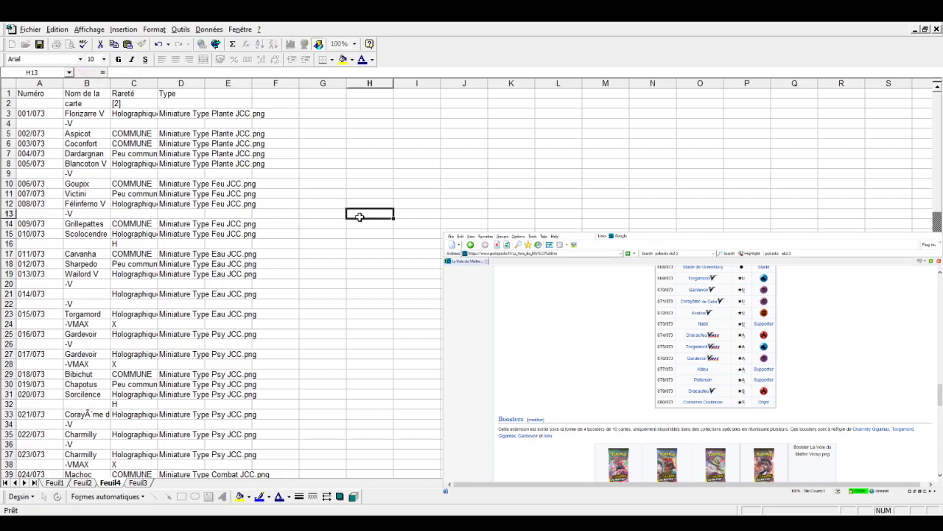
pyautogui.click(158, 45)
pyautogui.click(156, 72)
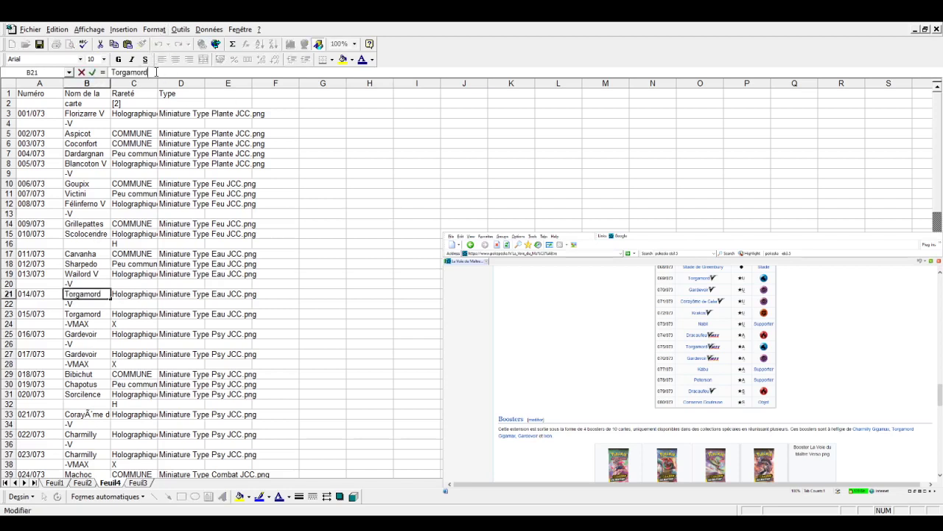
pyautogui.press('Return')
pyautogui.press('Down')
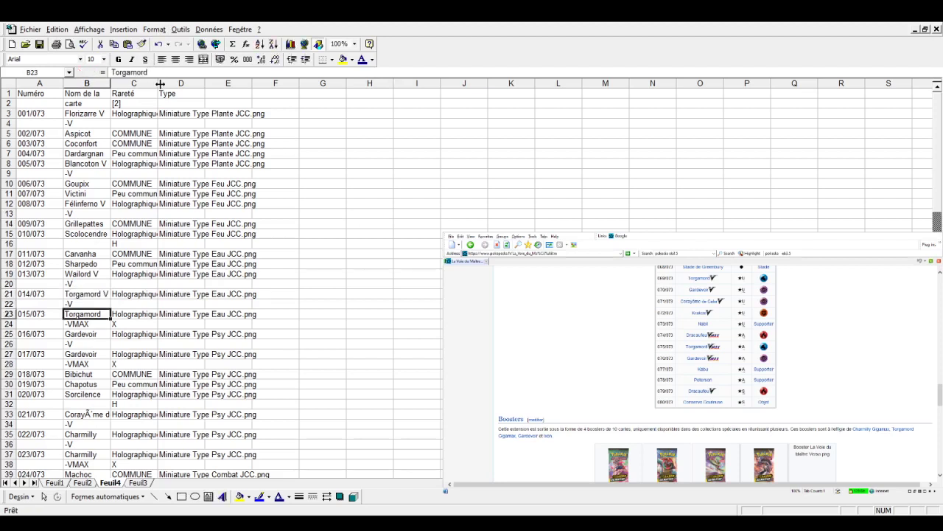
# - Rename B23 to Torgamord VMAX and B25 to Gardevoir V
pyautogui.click(175, 72)
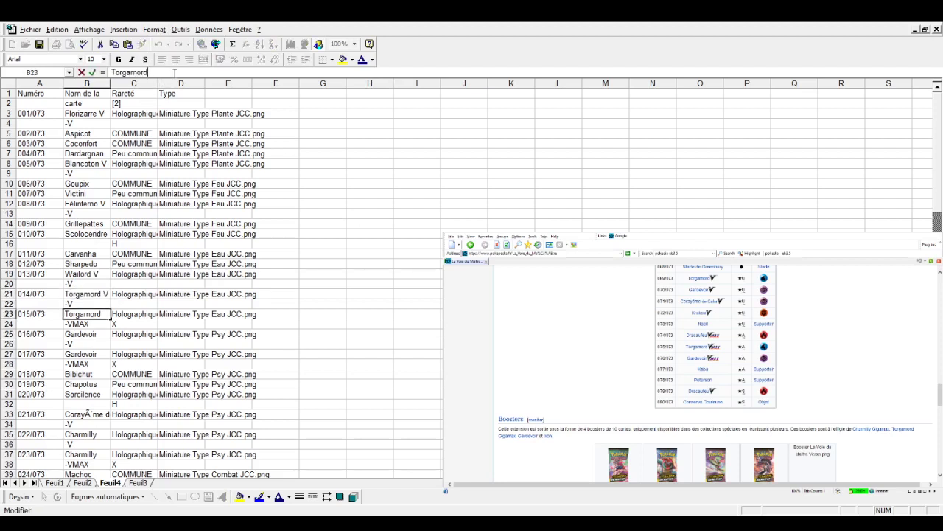
pyautogui.write(' VMAX')
pyautogui.press('Return')
pyautogui.press('Down')
pyautogui.click(175, 72)
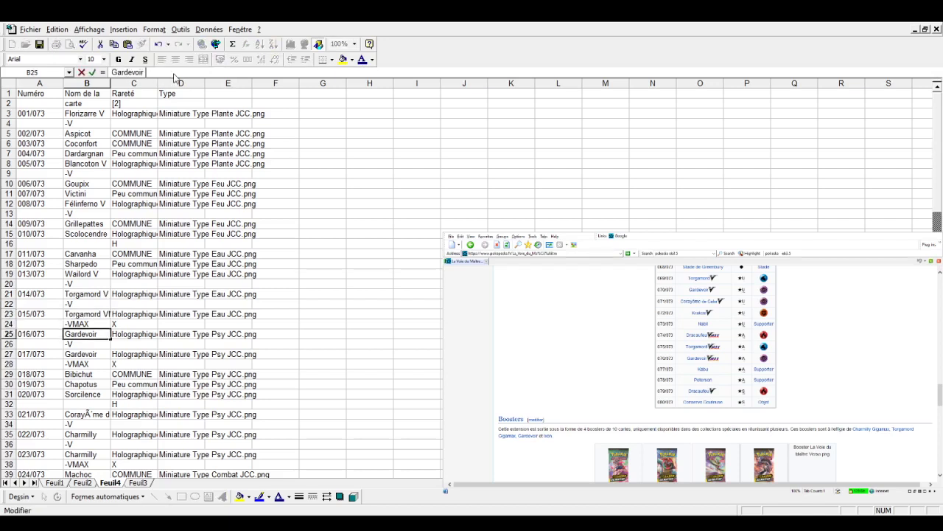
pyautogui.write('V')
pyautogui.press('Return')
# - Rename B27 to Gardevoir VMAX and move down to the Corayôme row B33
pyautogui.press('Down')
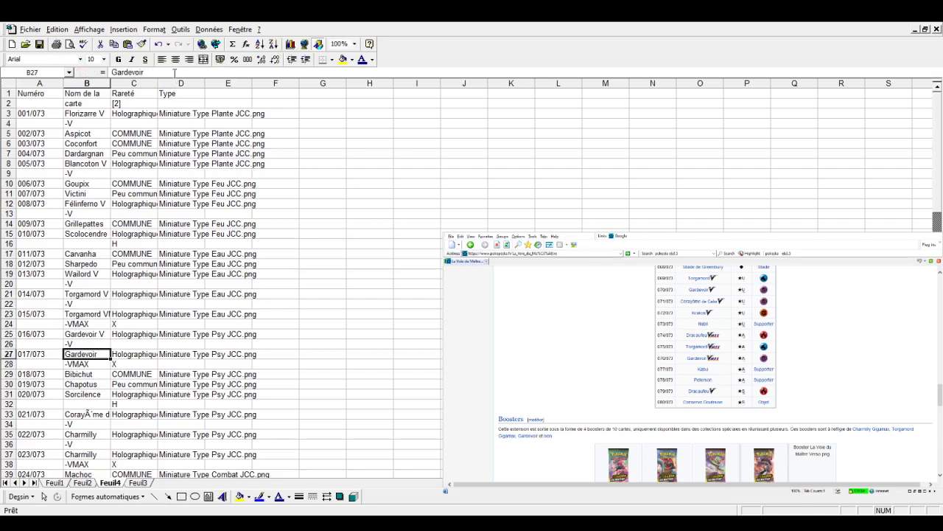
pyautogui.click(175, 73)
pyautogui.write('V')
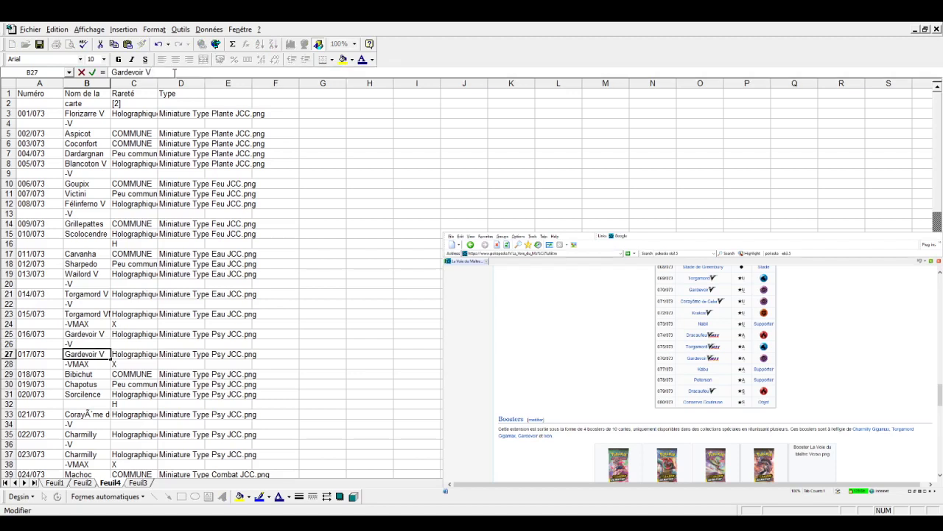
pyautogui.write('MAX')
pyautogui.press('Return')
pyautogui.press('Down')
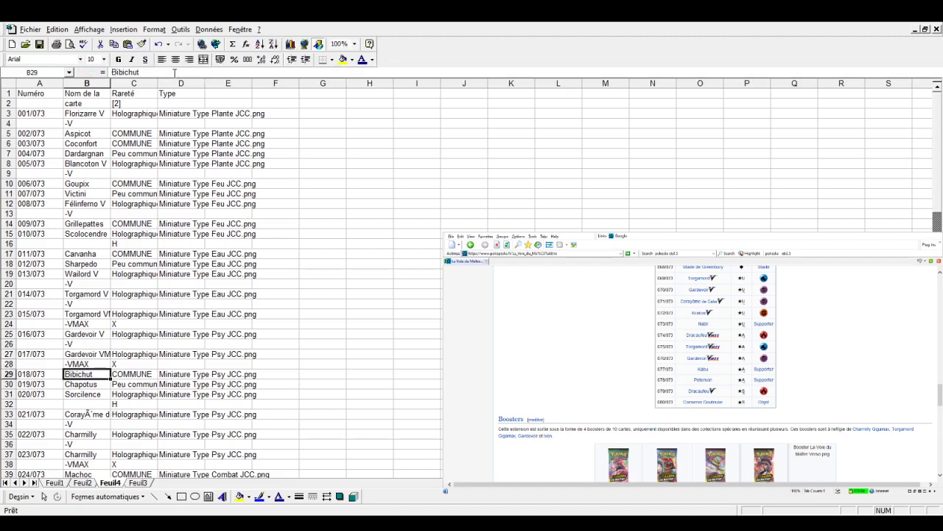
pyautogui.press('Down')
pyautogui.press('Down')
pyautogui.press('Down')
pyautogui.press('Down')
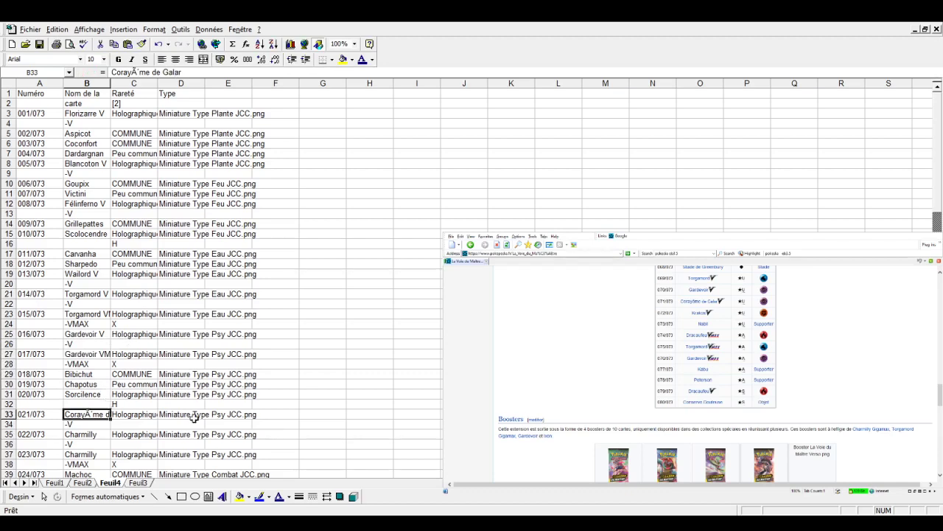
# - Compare the Corayôme de Galar name in B33 against the browser card list
pyautogui.scroll(4, 625, 337)
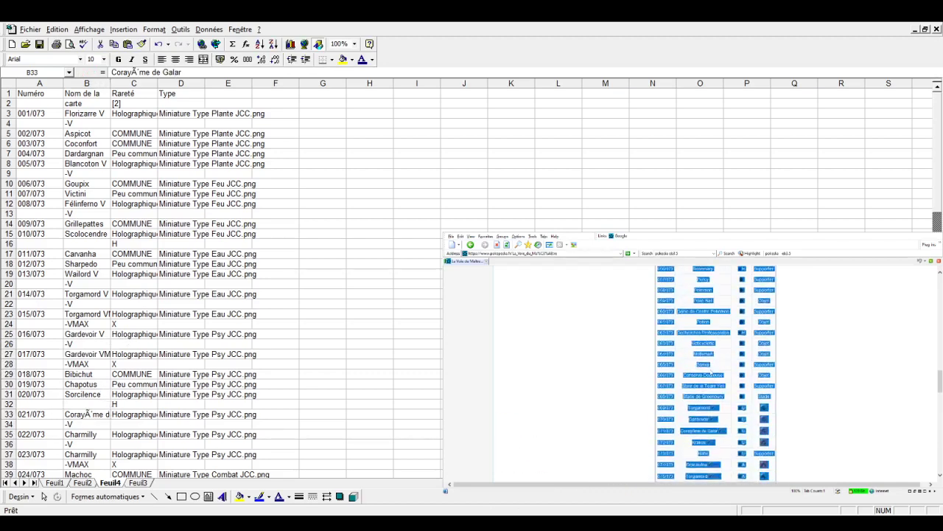
pyautogui.scroll(4, 625, 337)
pyautogui.scroll(2, 625, 337)
pyautogui.scroll(3, 625, 337)
pyautogui.scroll(3, 625, 337)
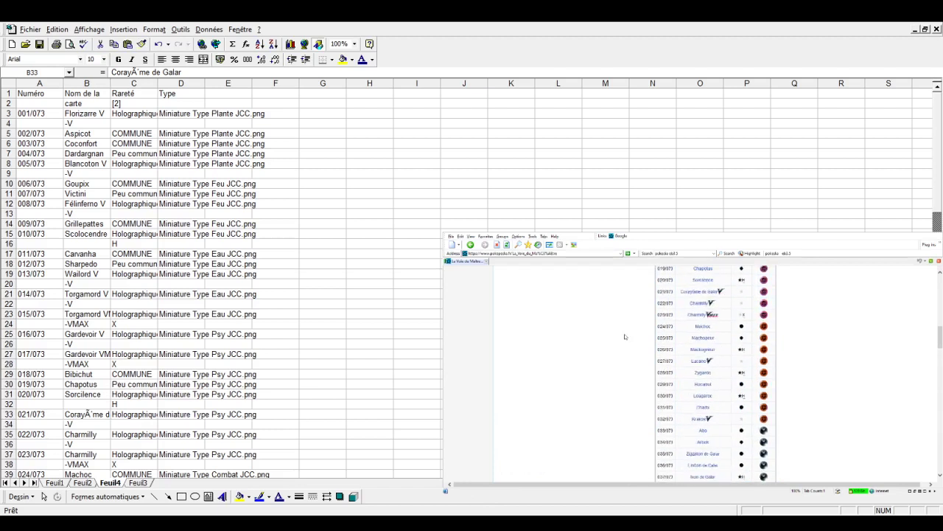
pyautogui.scroll(2, 625, 337)
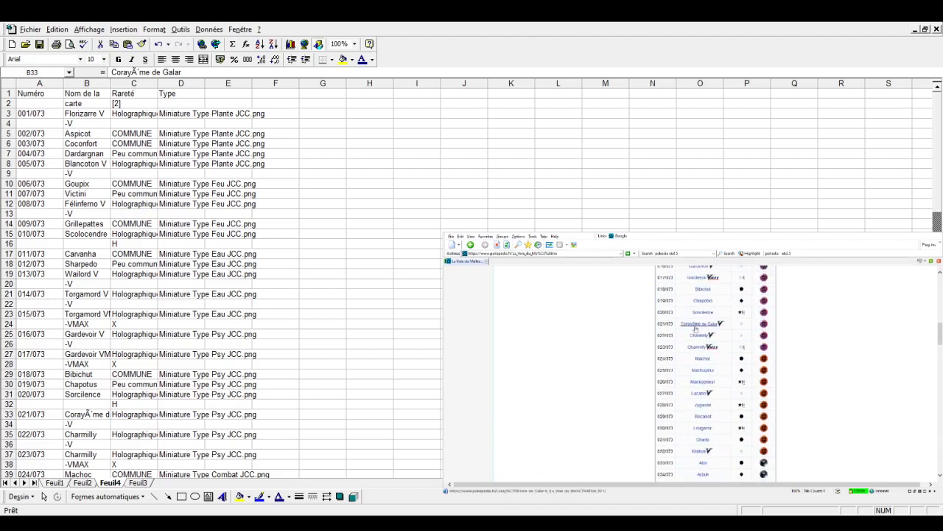
pyautogui.click(87, 415)
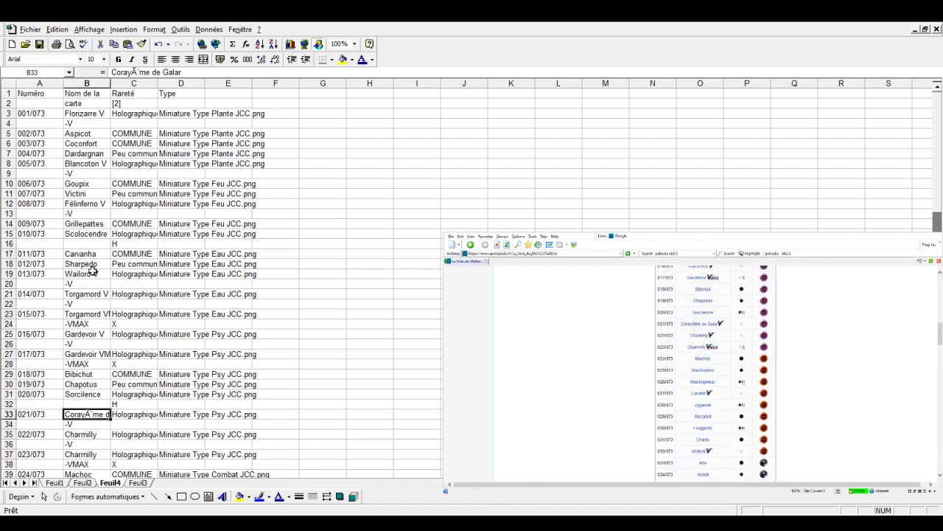
pyautogui.click(135, 72)
pyautogui.click(302, 301)
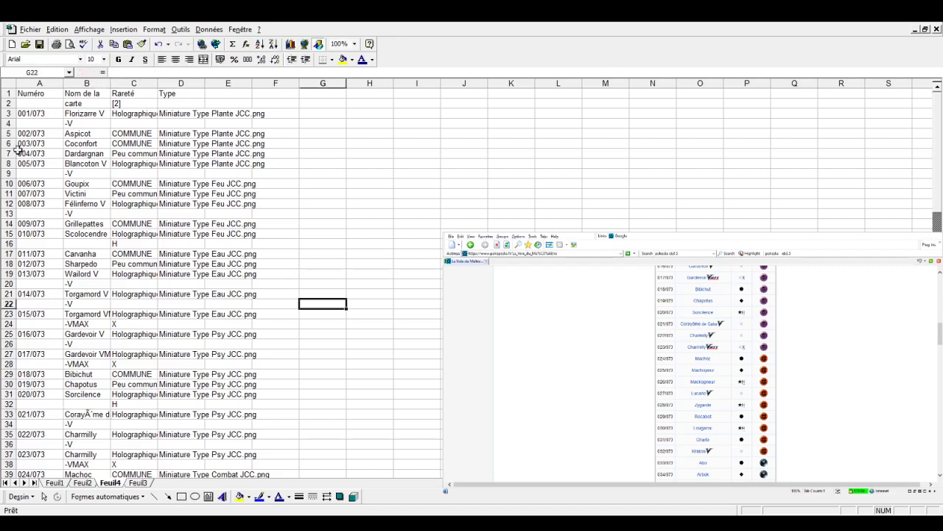
# - Autofit column B so full card names like Gardevoir VMAX show
pyautogui.click(9, 83)
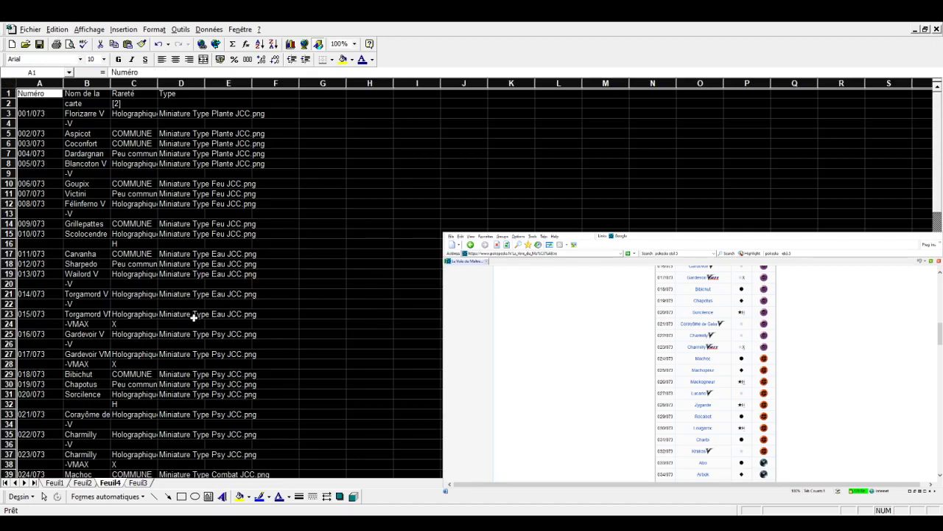
pyautogui.click(87, 374)
pyautogui.scroll(-2, 133, 314)
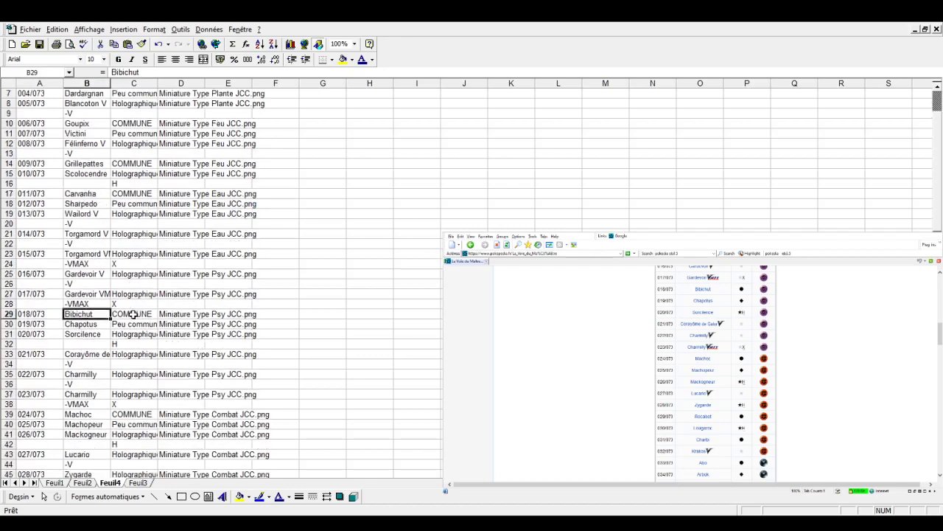
pyautogui.scroll(-1, 123, 294)
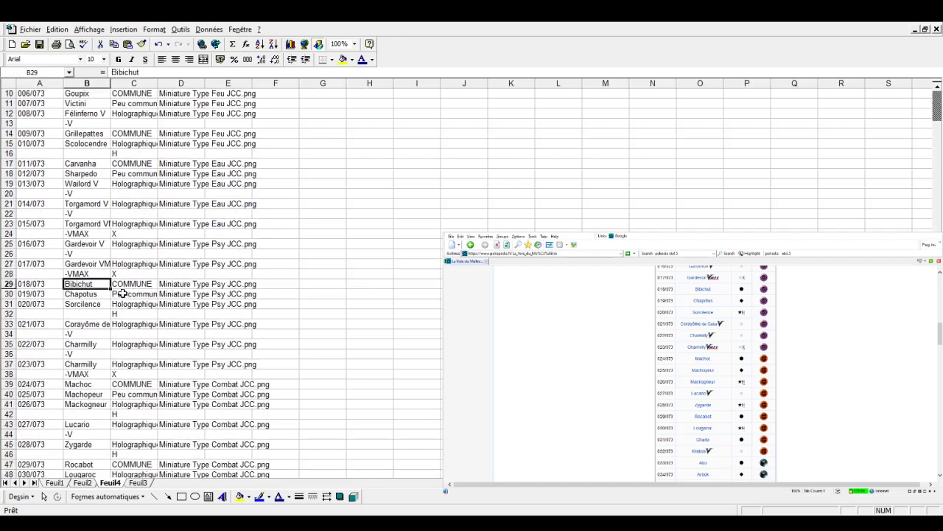
pyautogui.doubleClick(111, 84)
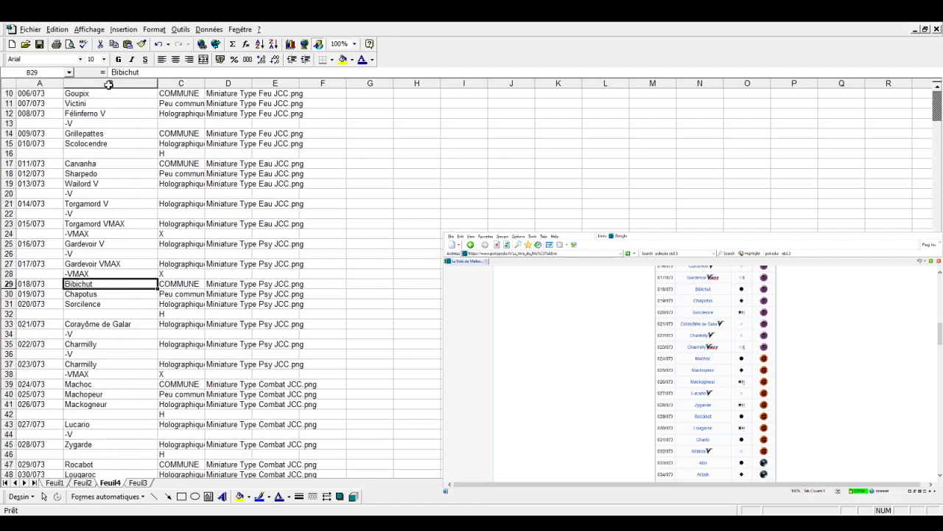
pyautogui.scroll(-2, 150, 187)
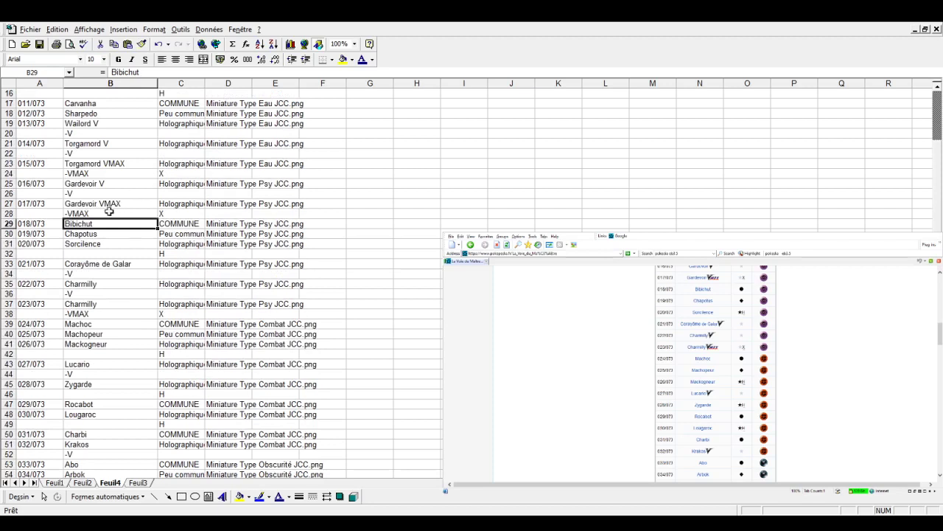
# - Rename the cards to Corayôme de Galar V and Charmilly V
pyautogui.scroll(-1, 109, 212)
pyautogui.click(91, 234)
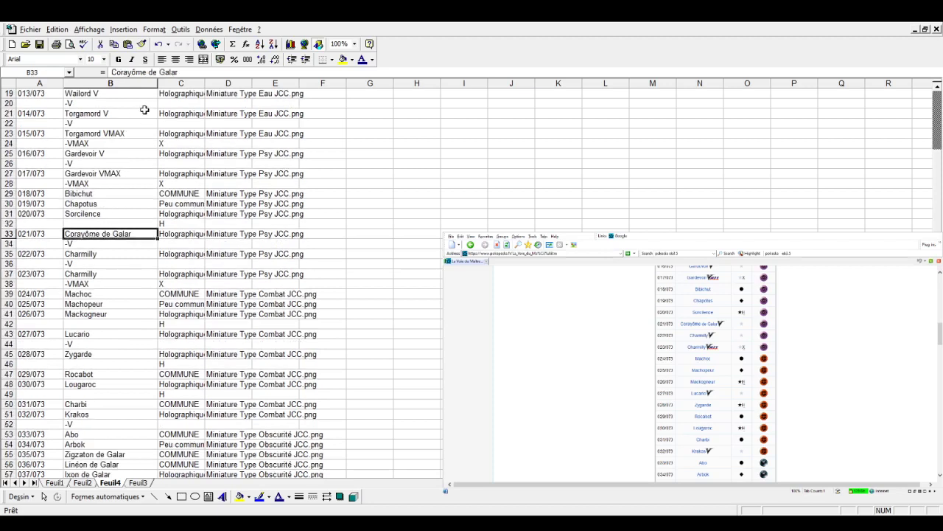
pyautogui.click(185, 74)
pyautogui.press('Return')
pyautogui.press('Return')
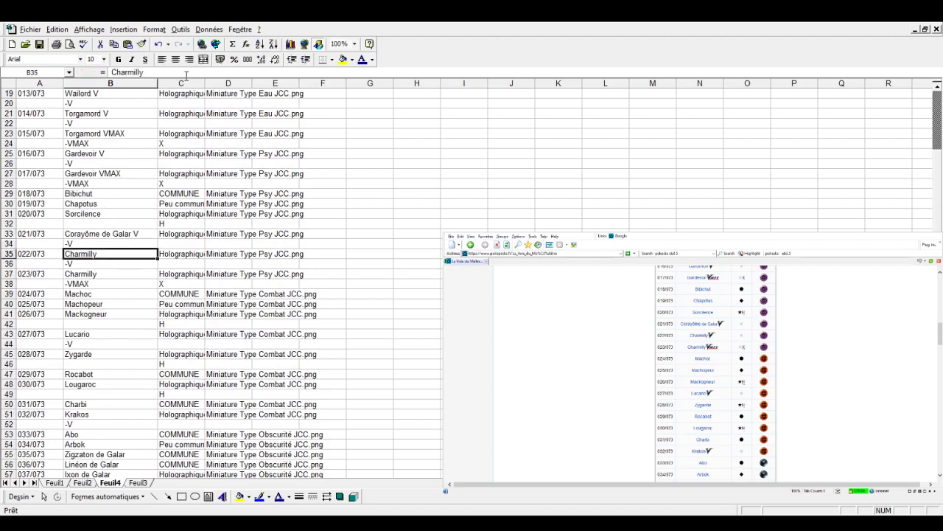
pyautogui.click(186, 75)
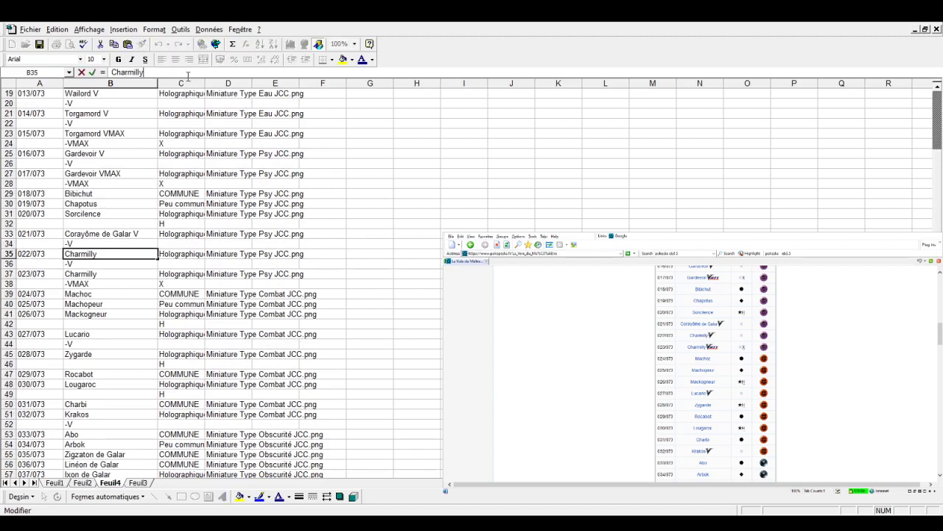
pyautogui.write(' V')
pyautogui.press('Return')
pyautogui.press('Return')
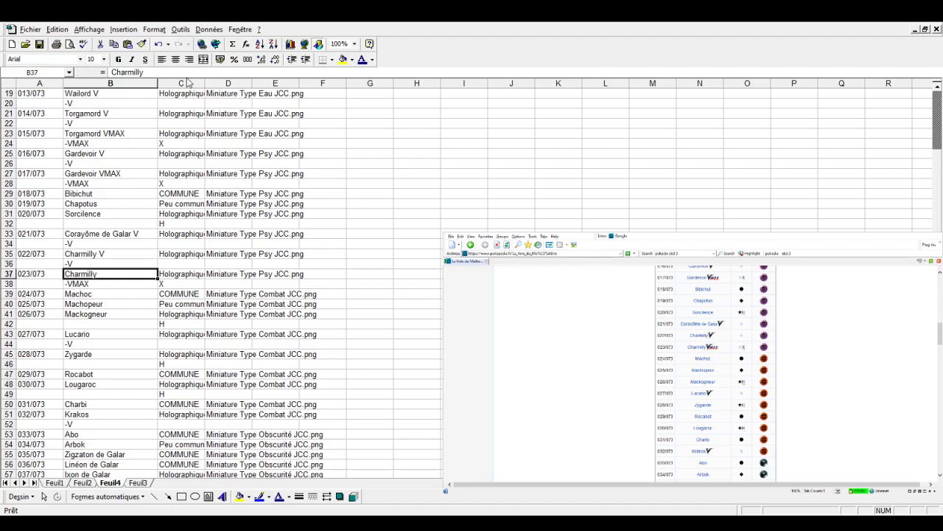
# - Rename B37 to Charmilly VMAX, restore the erased Lucario, and make it Lucario V
pyautogui.click(189, 75)
pyautogui.write('V')
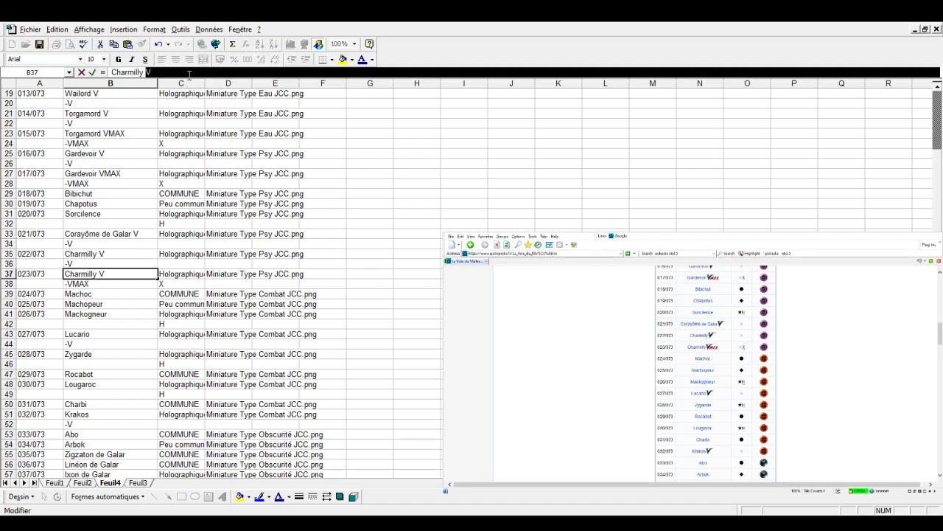
pyautogui.write('MAX')
pyautogui.press('Return')
pyautogui.press('Return')
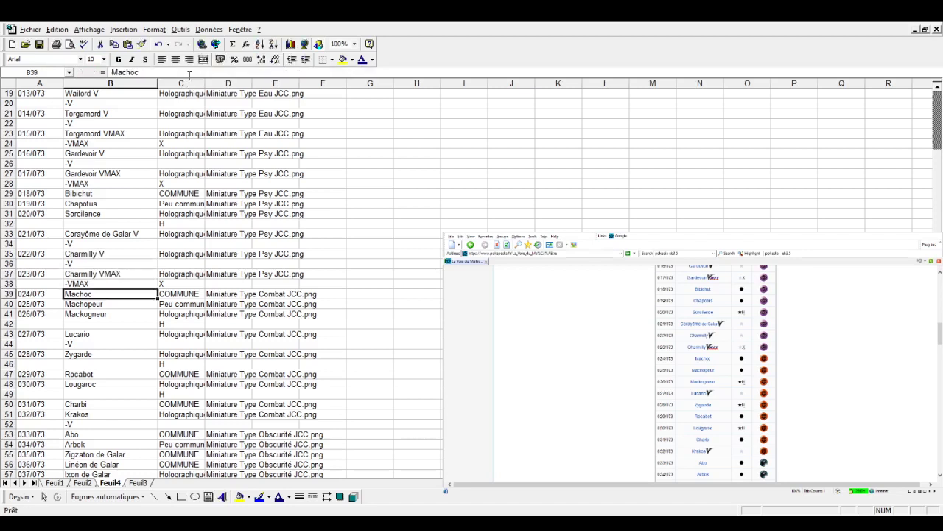
pyautogui.press('Return')
pyautogui.press('Return')
pyautogui.press('Return')
pyautogui.press('Delete')
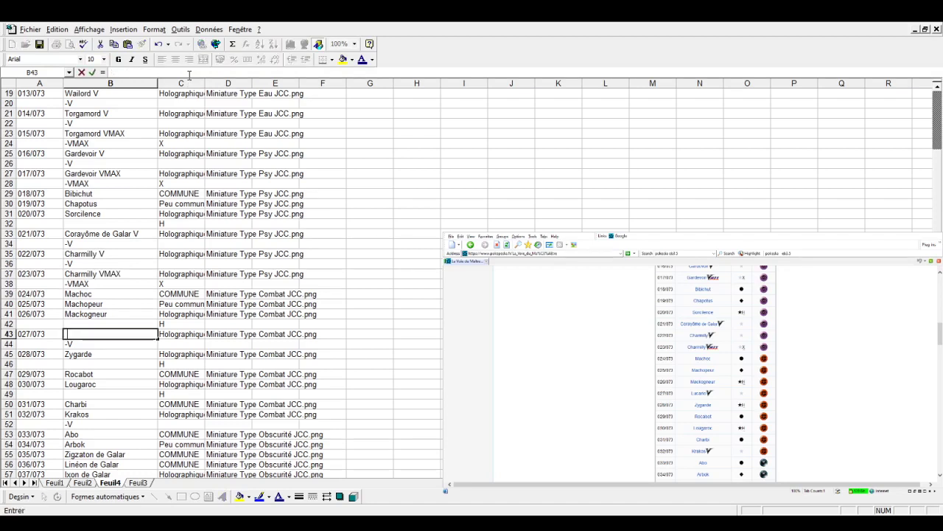
pyautogui.click(239, 184)
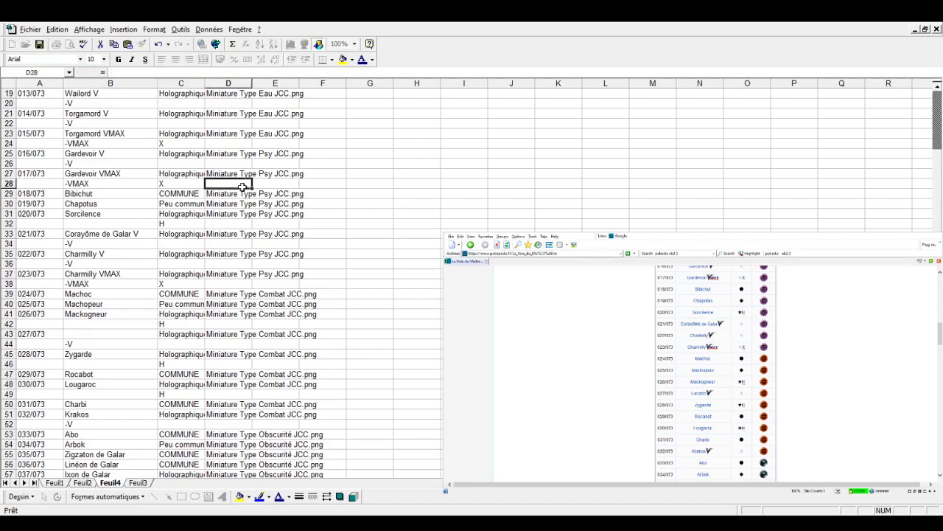
pyautogui.click(157, 43)
pyautogui.click(148, 72)
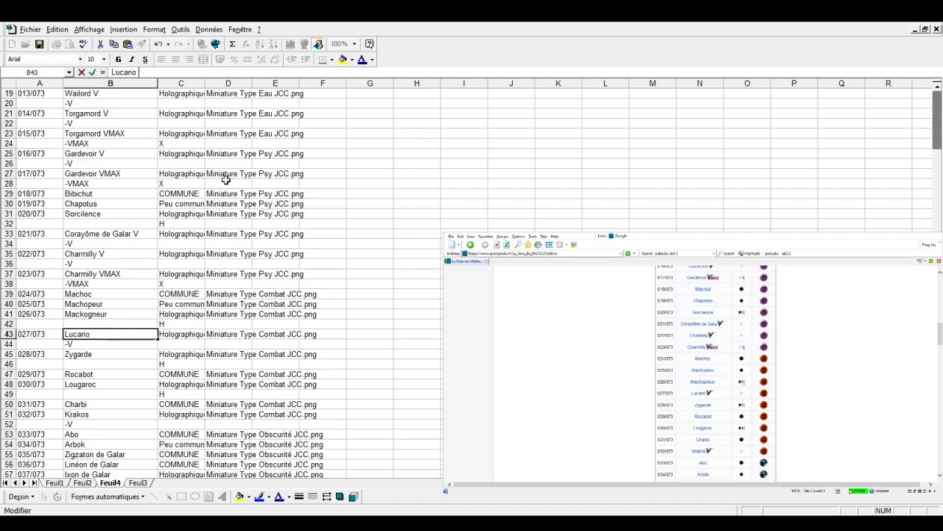
pyautogui.write(' V')
pyautogui.press('Return')
pyautogui.press('Return')
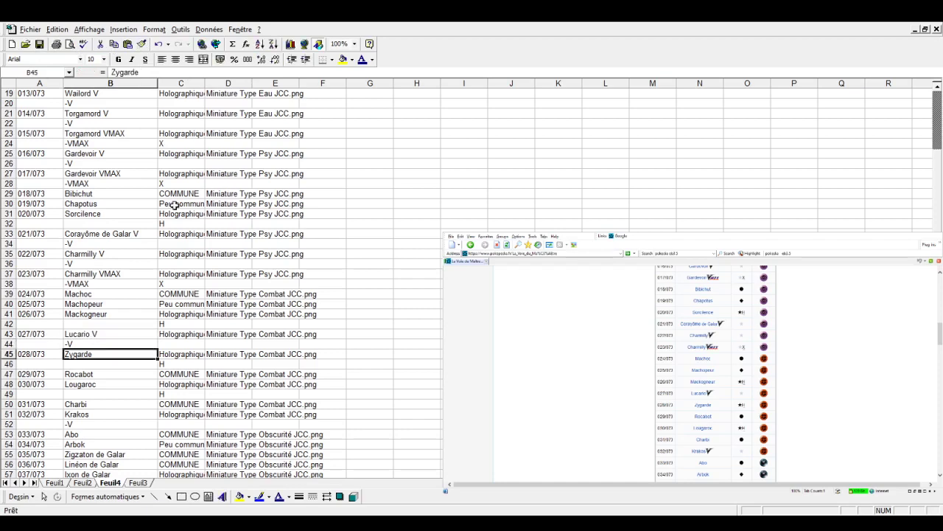
# - Widen the rarity column C and rename B51 to Krakos V
pyautogui.scroll(-2, 175, 205)
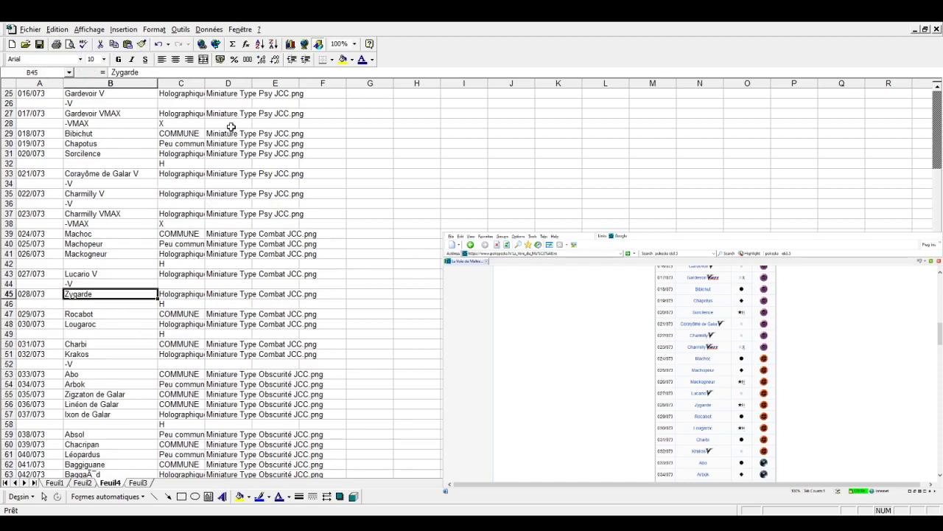
pyautogui.doubleClick(205, 83)
pyautogui.scroll(-2, 103, 276)
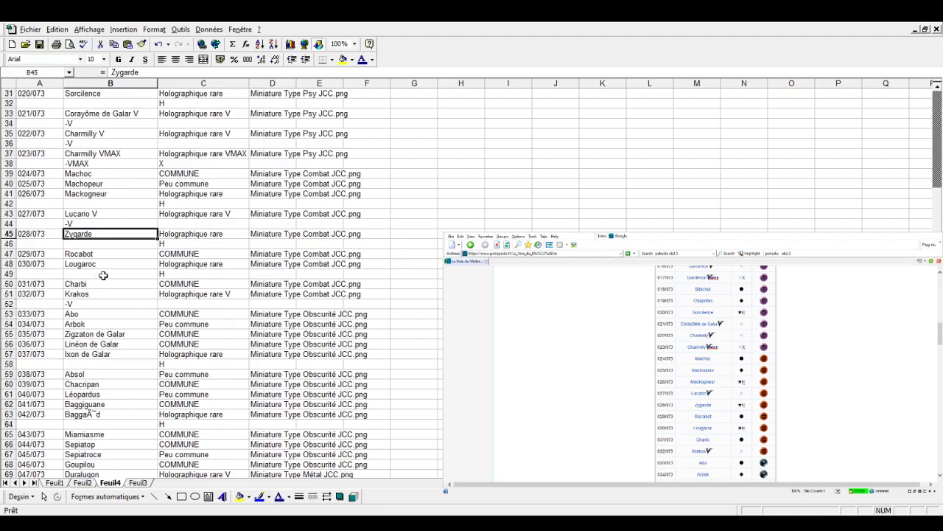
pyautogui.click(94, 294)
pyautogui.click(146, 72)
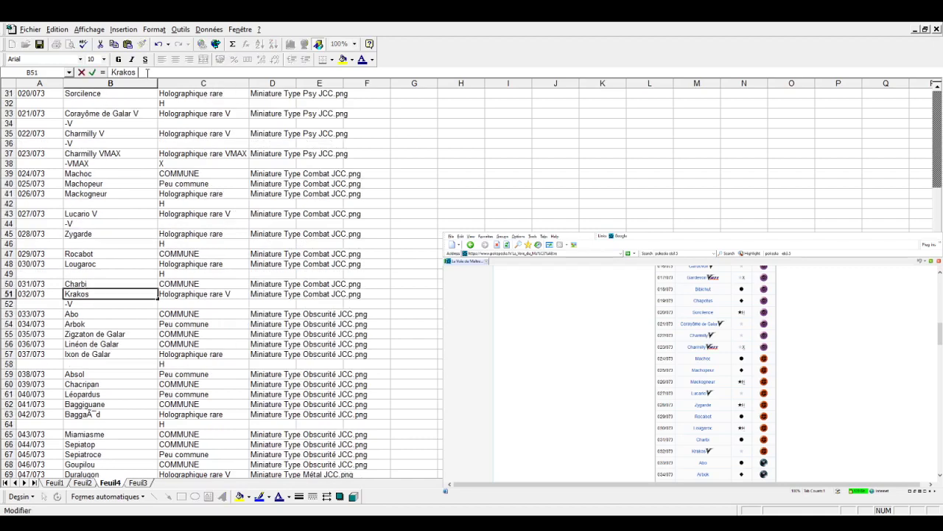
pyautogui.write('V')
pyautogui.press('Return')
pyautogui.press('Down')
pyautogui.press('Down')
pyautogui.press('Down')
pyautogui.press('Down')
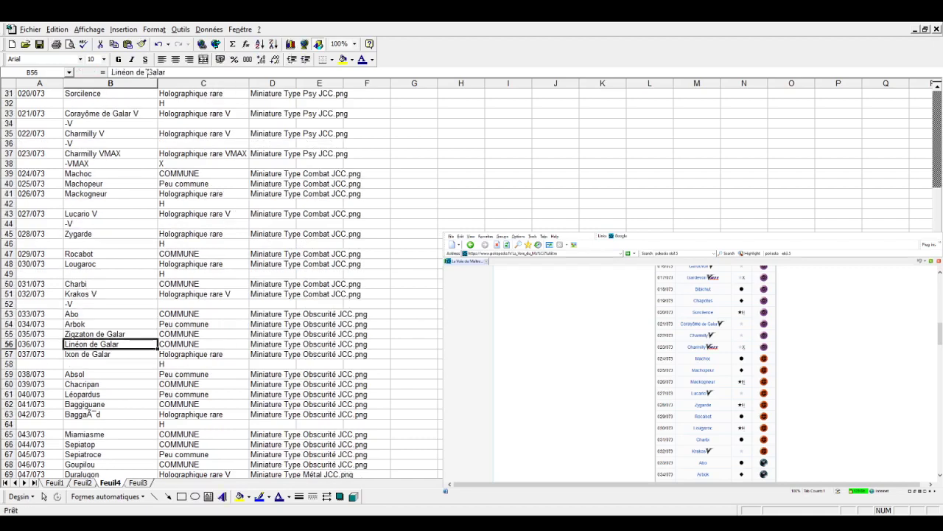
pyautogui.press('Down')
pyautogui.press('Down')
pyautogui.press('Down')
pyautogui.press('Down')
pyautogui.press('Down')
pyautogui.press('Down')
pyautogui.press('Down')
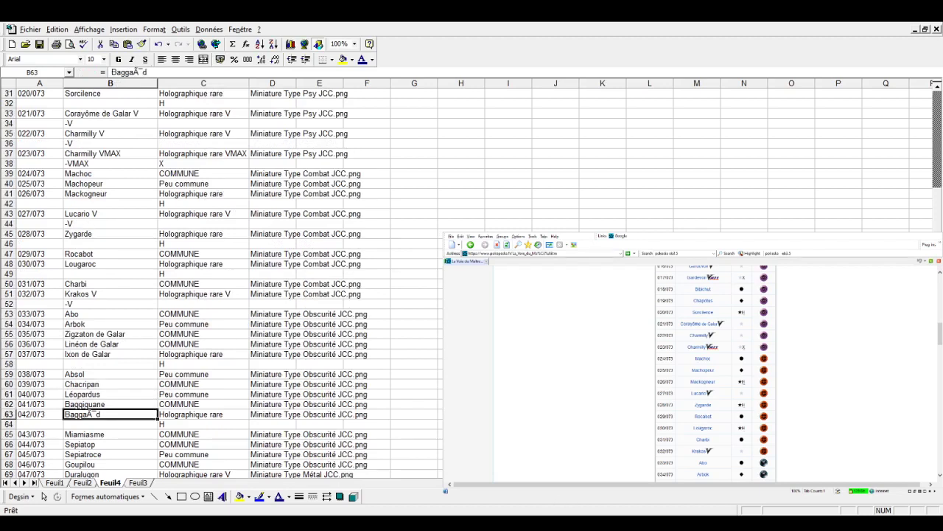
pyautogui.click(727, 360)
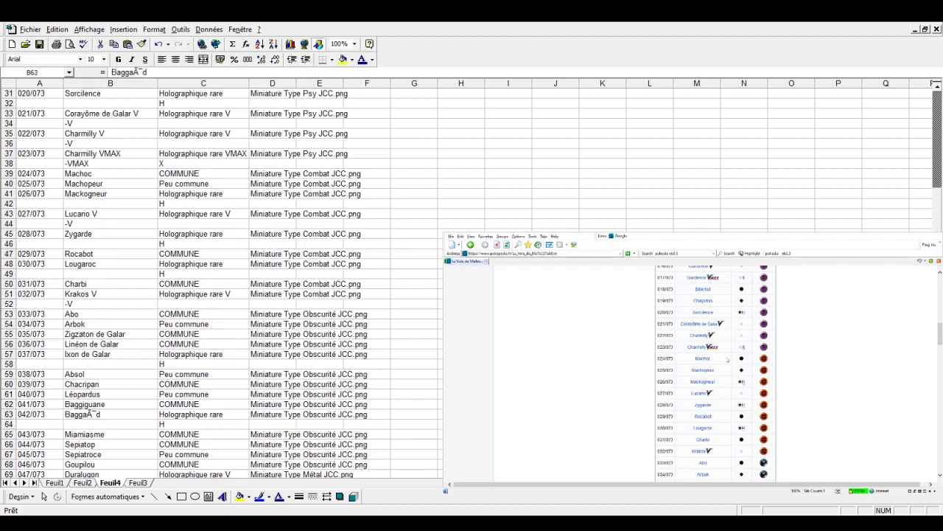
# - Correct the garbled B63 card name to Baggaïd, then select the whole sheet
pyautogui.scroll(-5, 727, 360)
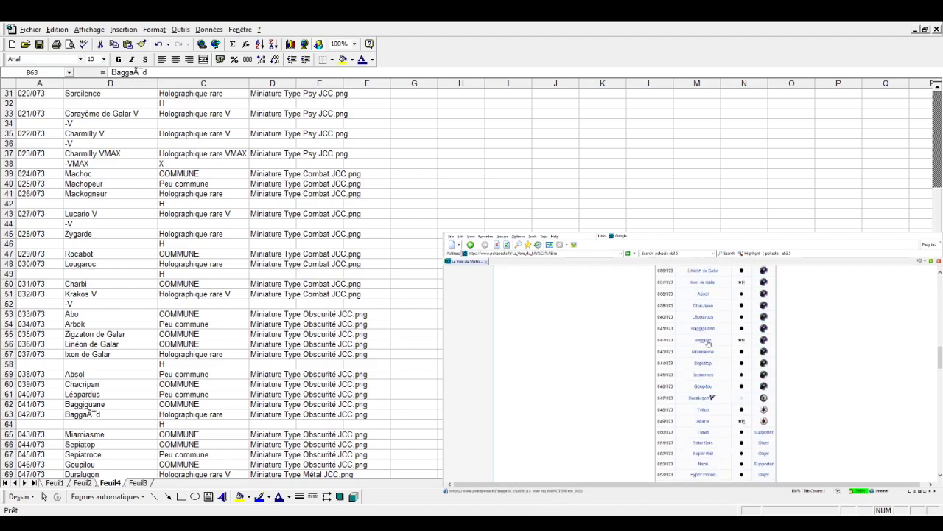
pyautogui.click(111, 415)
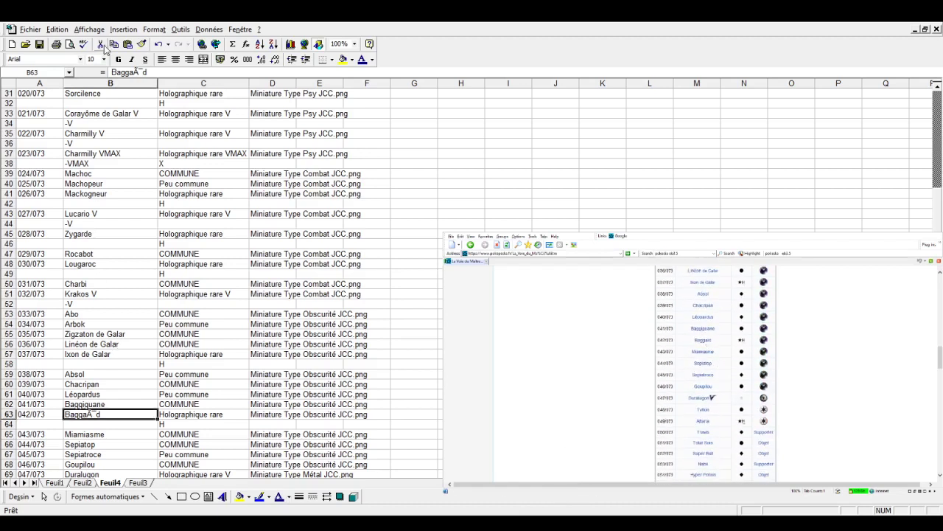
pyautogui.click(144, 70)
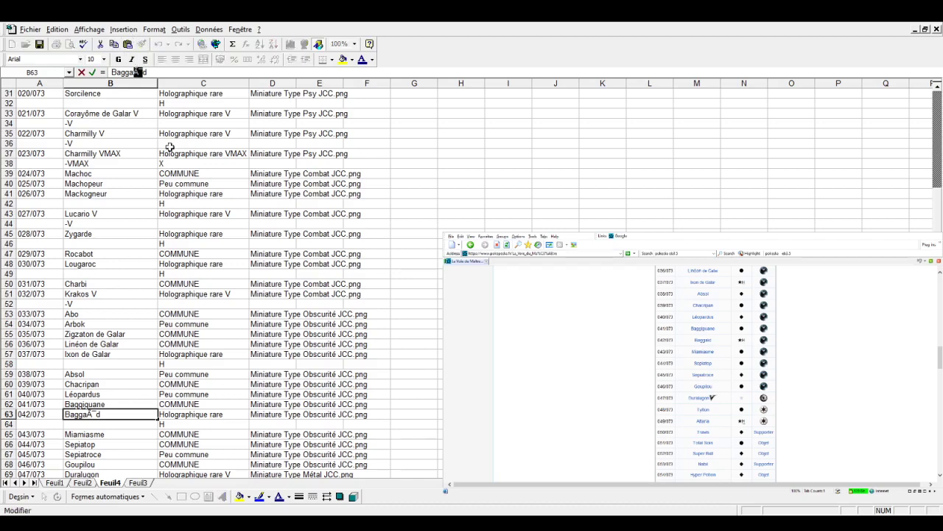
pyautogui.click(151, 210)
pyautogui.click(9, 83)
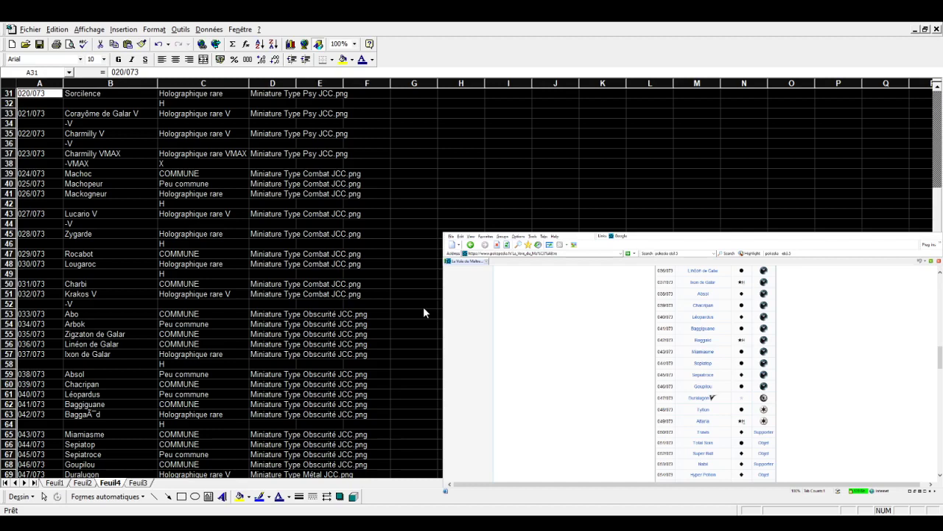
# - Append V to the Duralugon card name in row 69
pyautogui.click(147, 424)
pyautogui.scroll(-6, 131, 375)
pyautogui.scroll(-2, 118, 292)
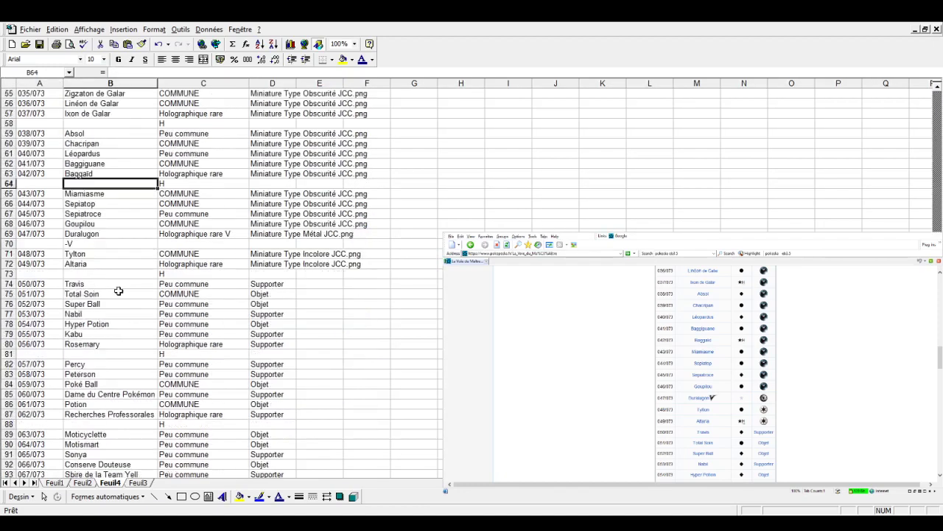
pyautogui.click(110, 223)
pyautogui.click(110, 234)
pyautogui.click(169, 74)
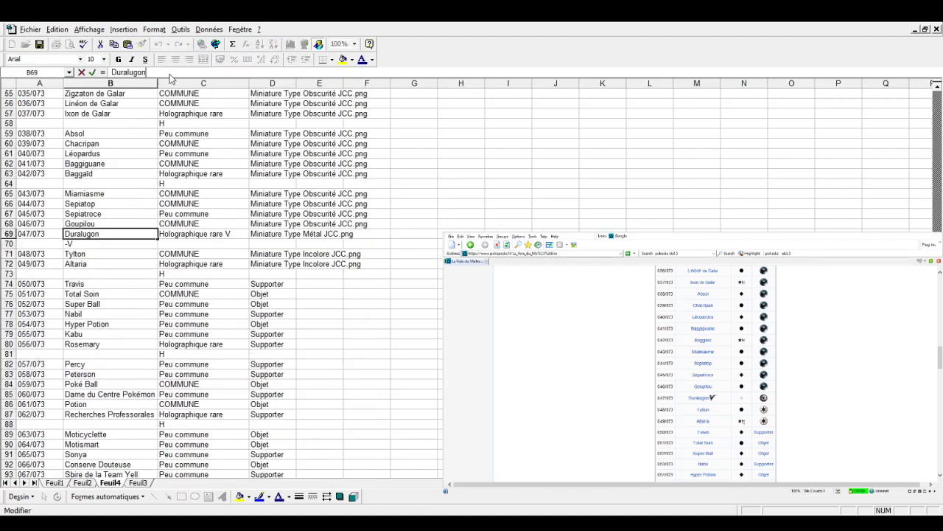
pyautogui.write('V')
pyautogui.press('Return')
pyautogui.press('Down')
pyautogui.press('Down')
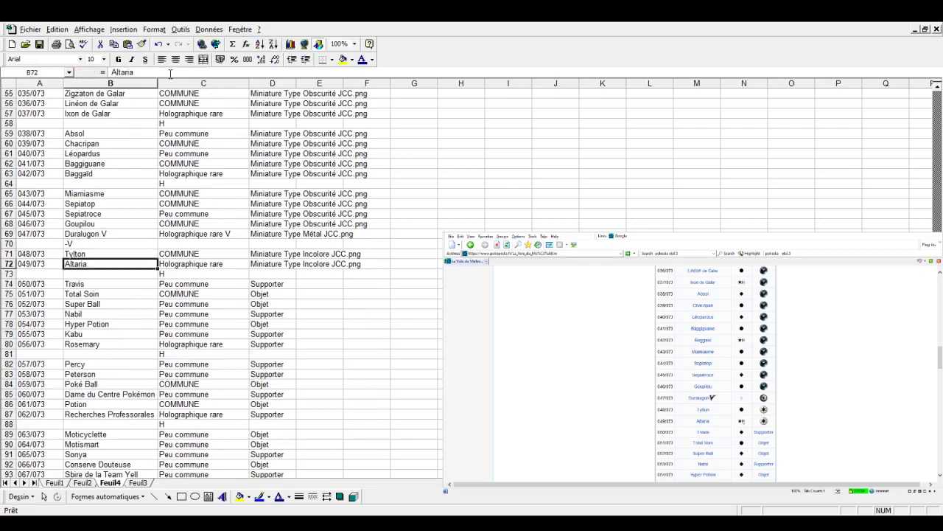
pyautogui.press('Down')
pyautogui.press('Down')
pyautogui.press('Down')
pyautogui.press('Down')
pyautogui.press('Down')
# - Make the Torgamord, Gardevoir and Corayôme de Galar names in rows 95–99 end with V
pyautogui.scroll(-5, 114, 241)
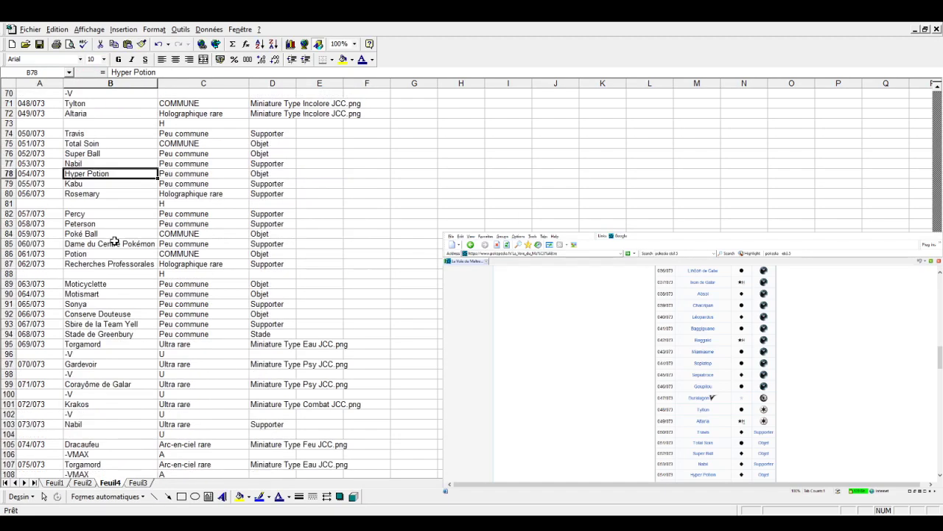
pyautogui.scroll(-2, 114, 241)
pyautogui.click(98, 283)
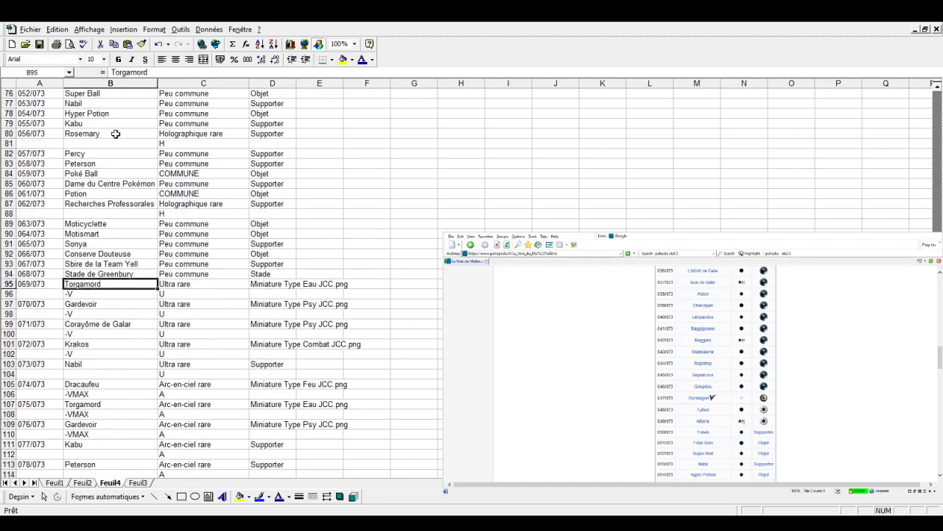
pyautogui.click(158, 73)
pyautogui.press('Return')
pyautogui.press('Return')
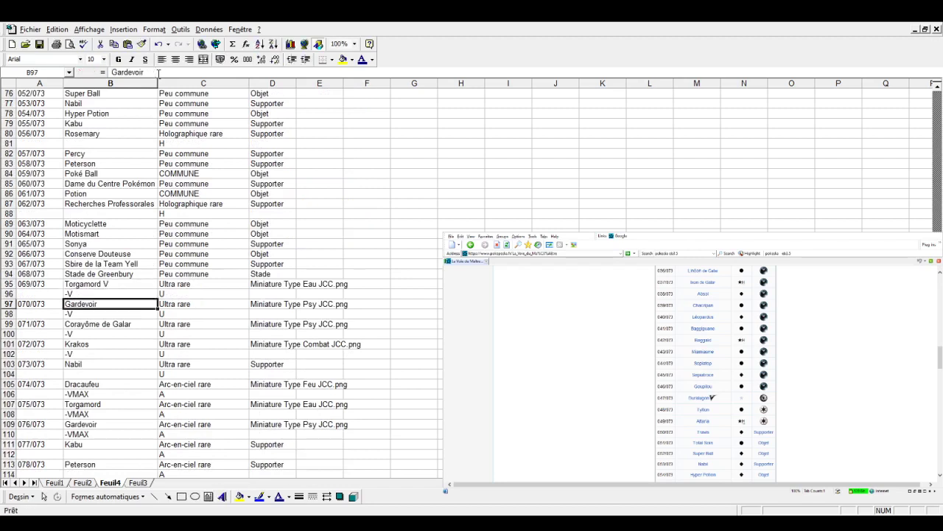
pyautogui.press('Delete')
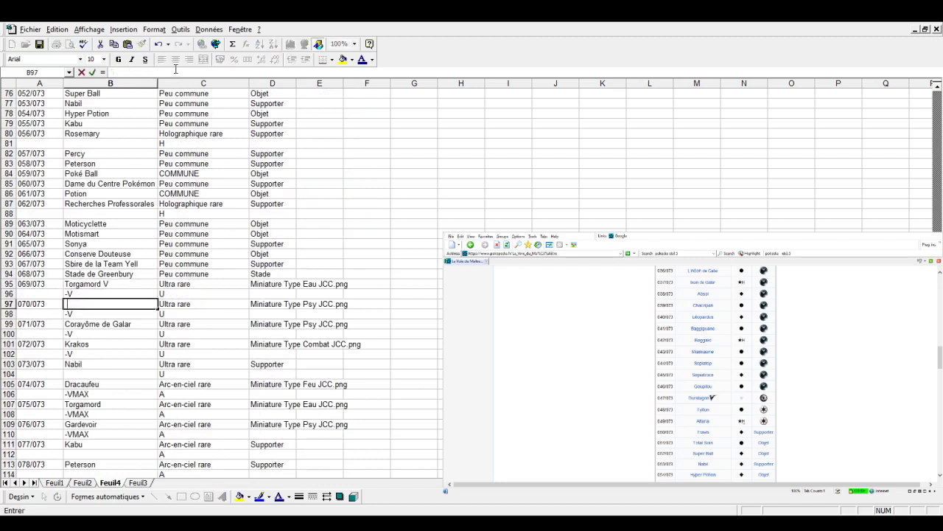
pyautogui.click(145, 104)
pyautogui.click(158, 44)
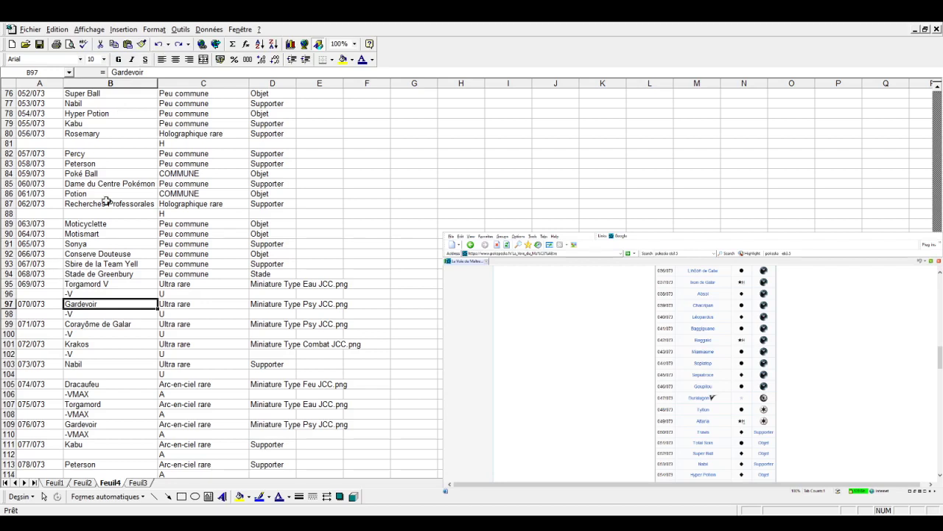
pyautogui.click(161, 72)
pyautogui.press('Return')
pyautogui.press('Return')
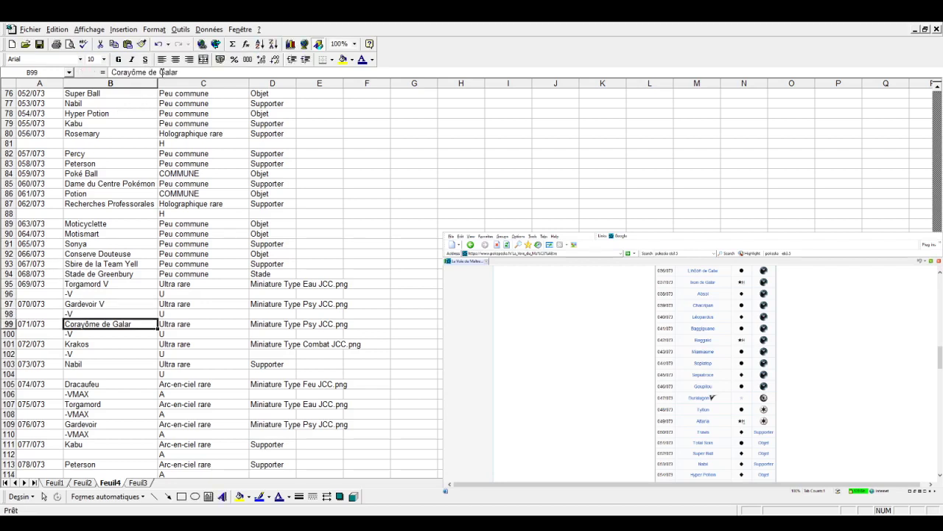
pyautogui.click(184, 72)
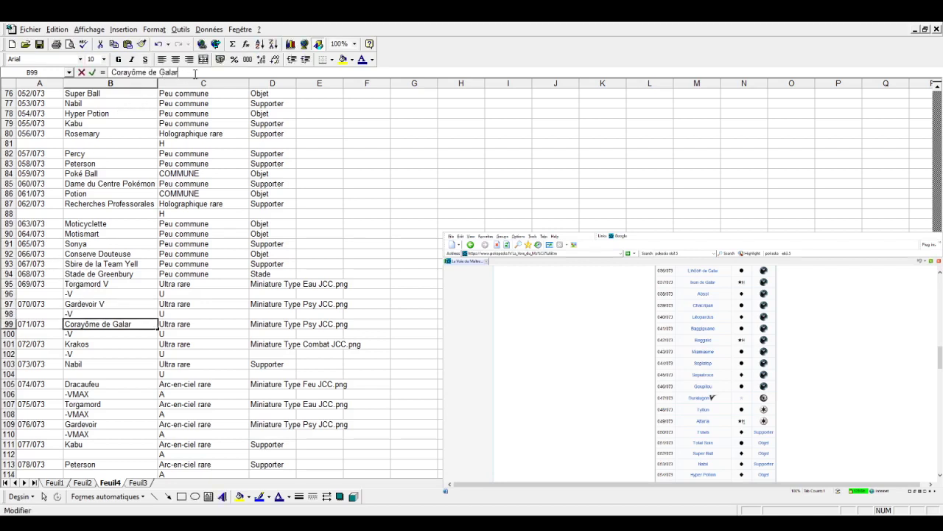
pyautogui.write(' V')
pyautogui.press('Return')
# - Rename Krakos to Krakos V, and Dracaufeu and Torgamord to their VMAX versions
pyautogui.press('Return')
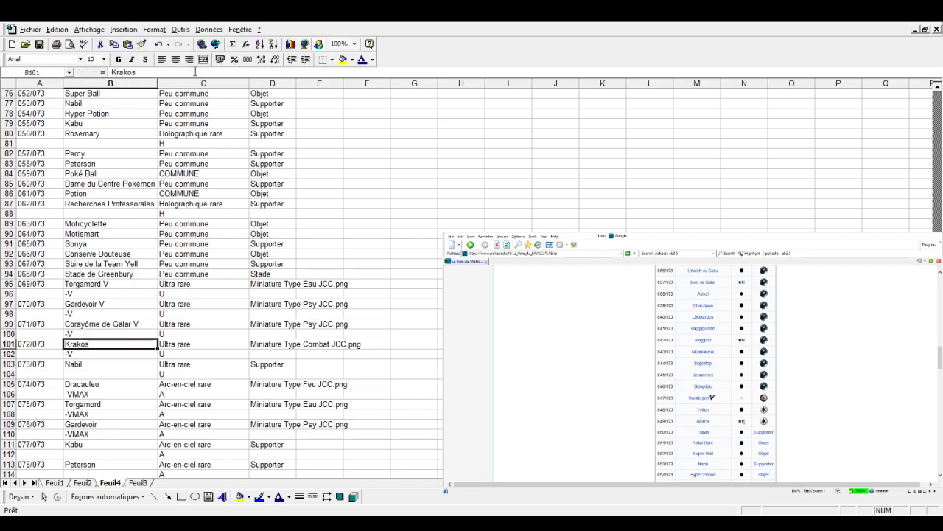
pyautogui.click(195, 71)
pyautogui.write('V')
pyautogui.press('Return')
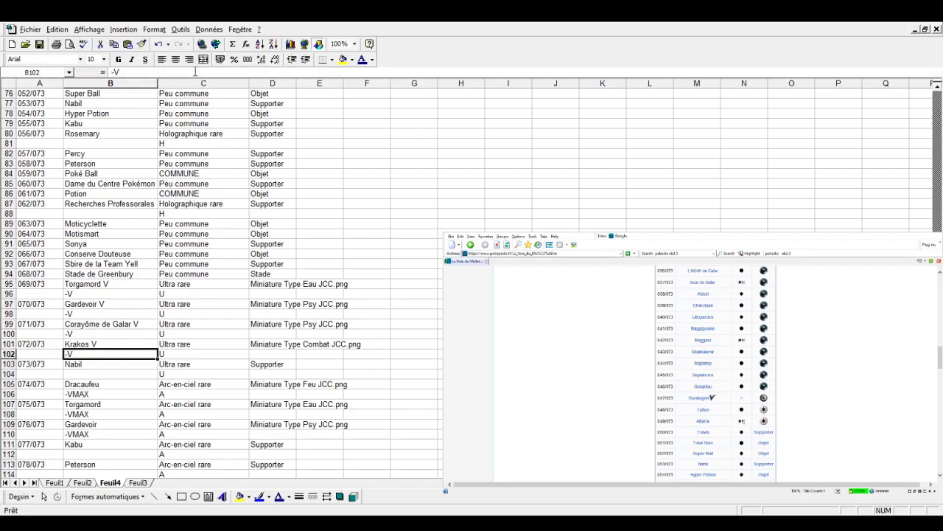
pyautogui.press('Return')
pyautogui.press('Return')
pyautogui.press('Return')
pyautogui.click(195, 71)
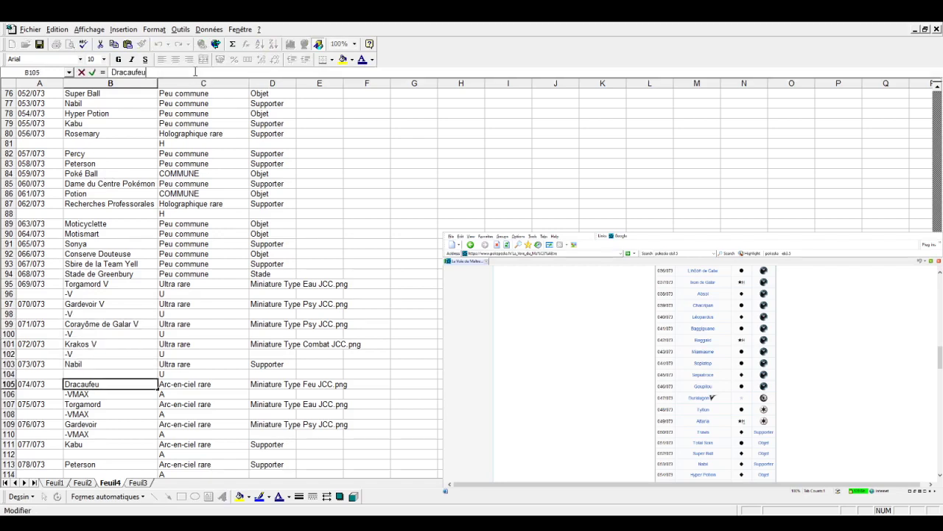
pyautogui.write(' VMAX')
pyautogui.press('Return')
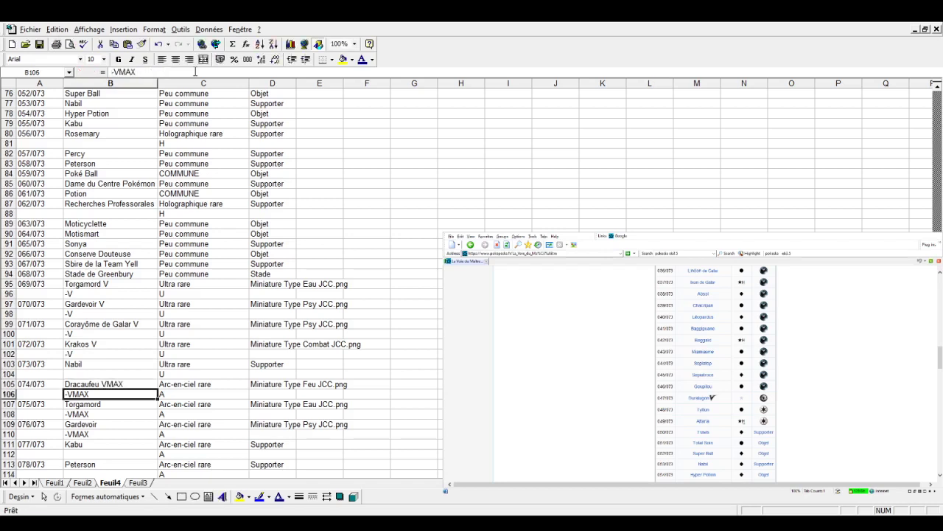
pyautogui.press('Return')
pyautogui.click(196, 72)
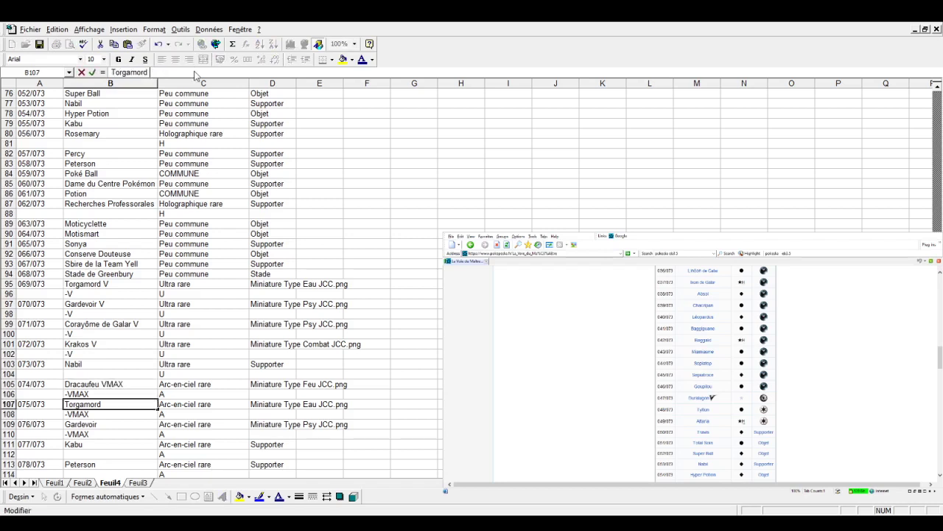
pyautogui.click(110, 404)
pyautogui.write('VMAX')
pyautogui.press('Return')
pyautogui.press('Return')
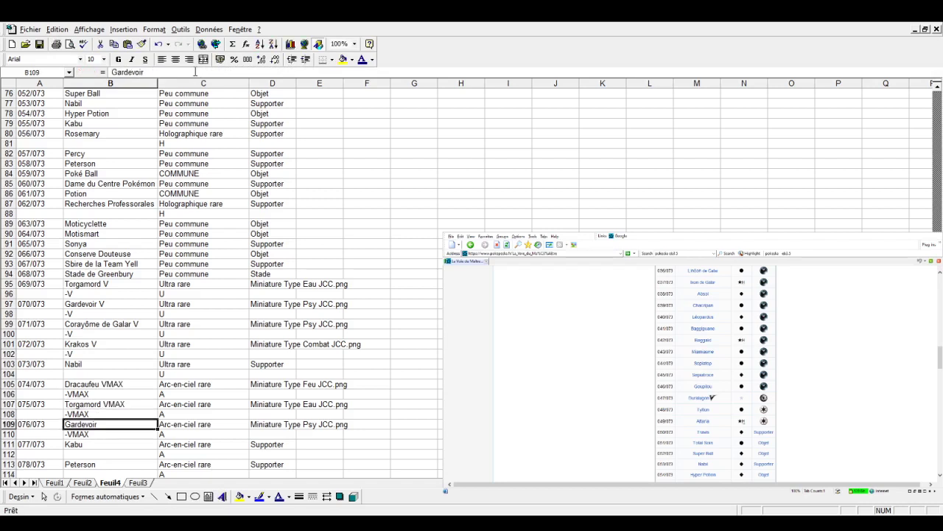
# - Name the Gardevoir card in row 109 Gardevoir VMAX and the row 115 Dracaufeu Dracaufeu V
pyautogui.click(195, 71)
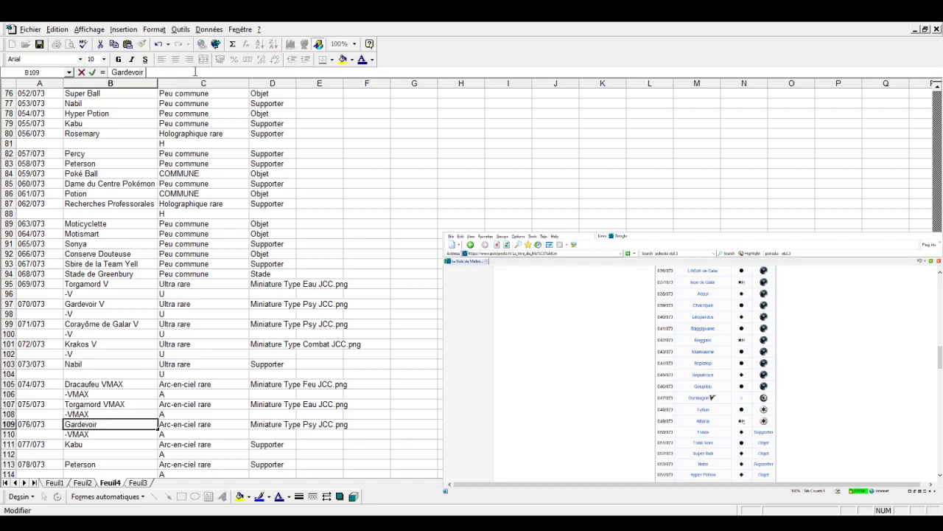
pyautogui.write(' VMAX')
pyautogui.press('Return')
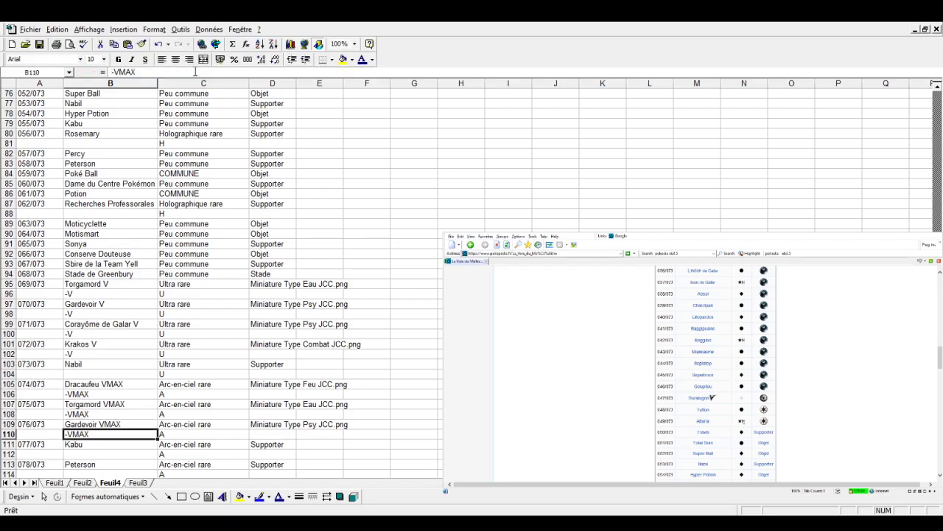
pyautogui.press('Return')
pyautogui.scroll(-5, 148, 133)
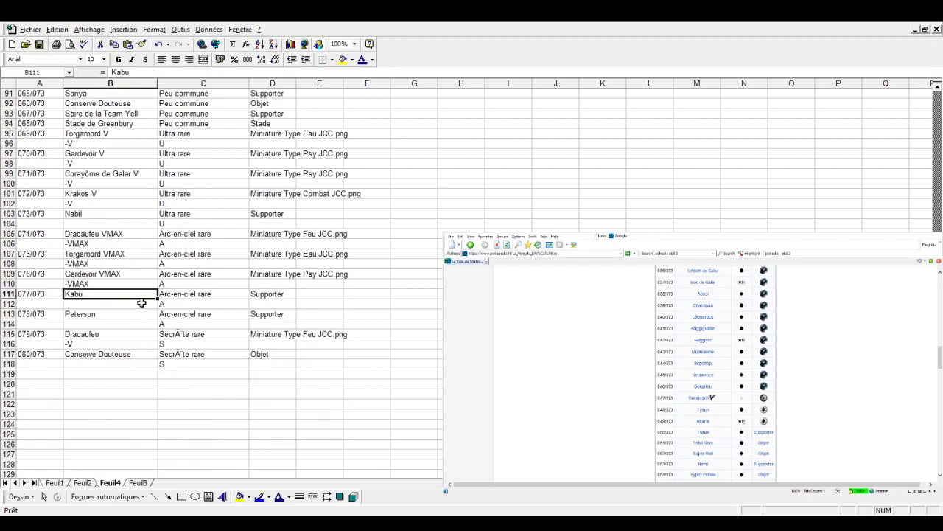
pyautogui.click(110, 334)
pyautogui.click(173, 72)
pyautogui.write('VMAX')
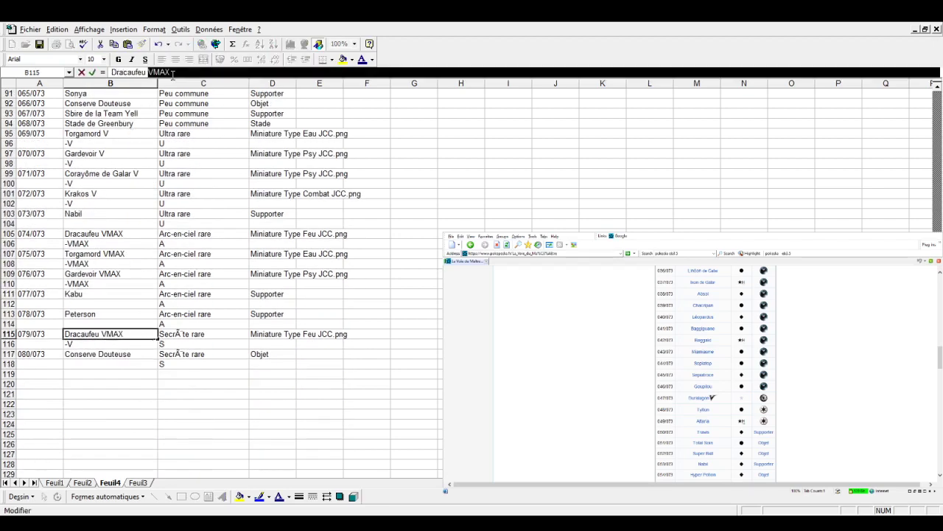
pyautogui.press('BackSpace')
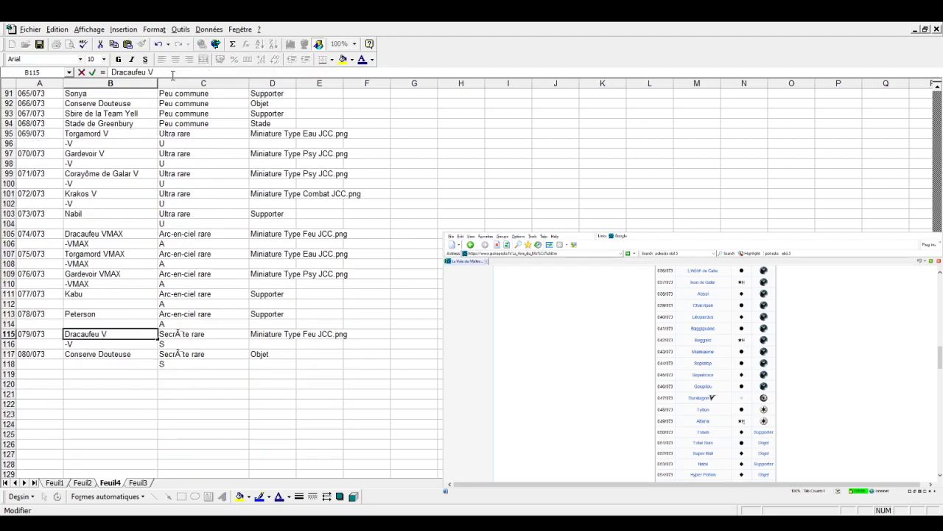
pyautogui.press('Return')
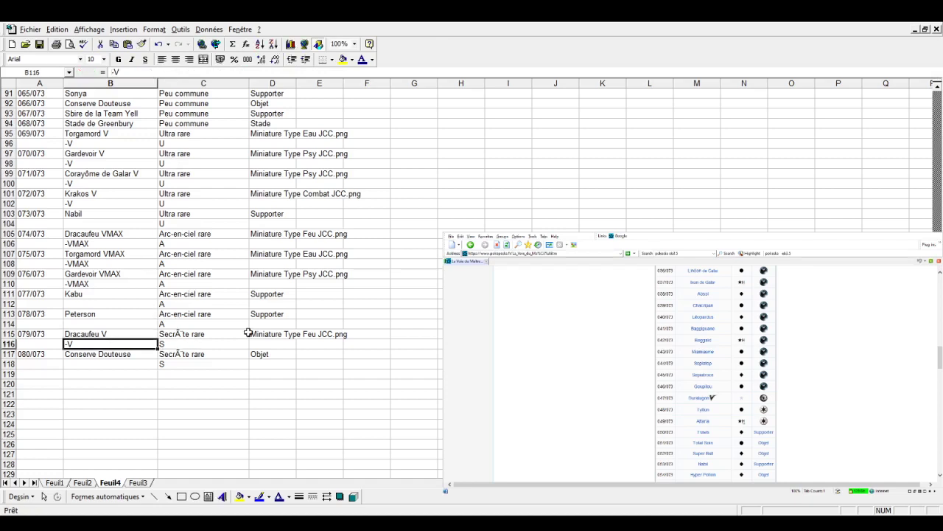
# - Correct the garbled rarity in C115 to 'Secrète rare'
pyautogui.click(194, 334)
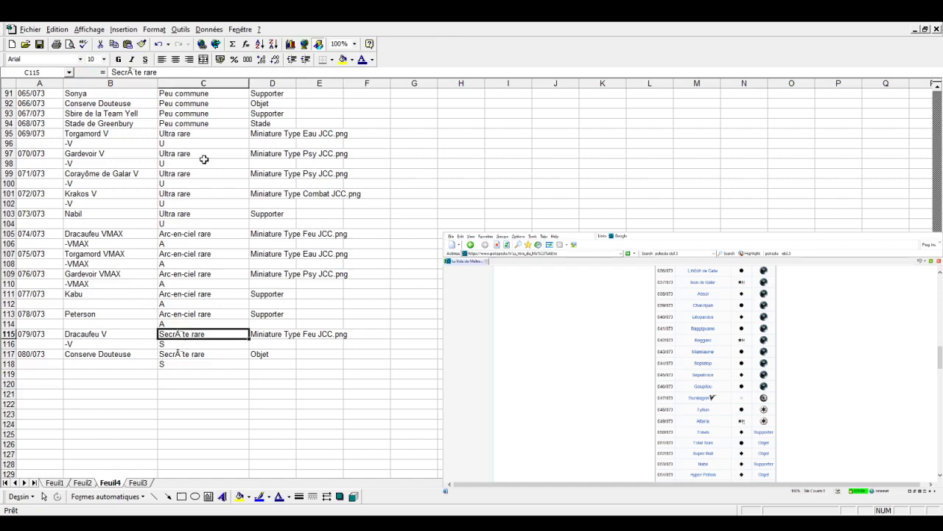
pyautogui.click(133, 72)
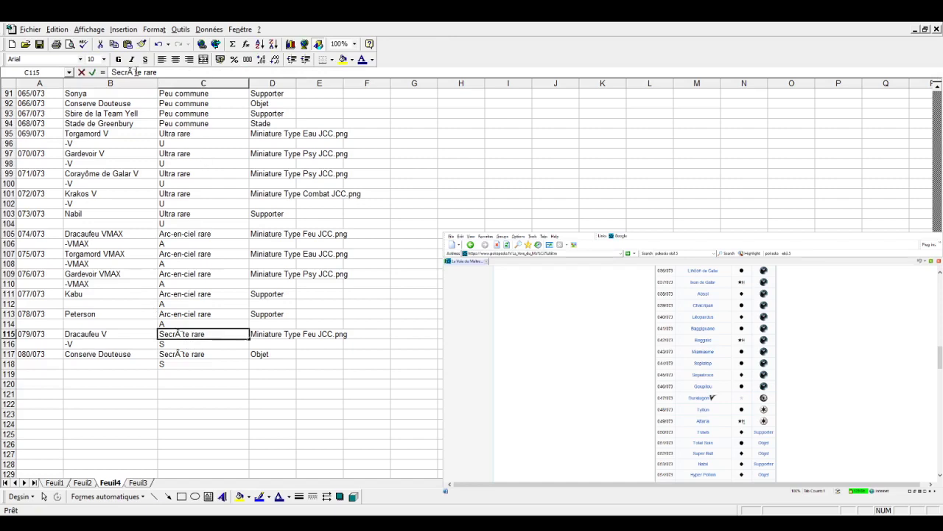
pyautogui.click(252, 194)
pyautogui.click(12, 84)
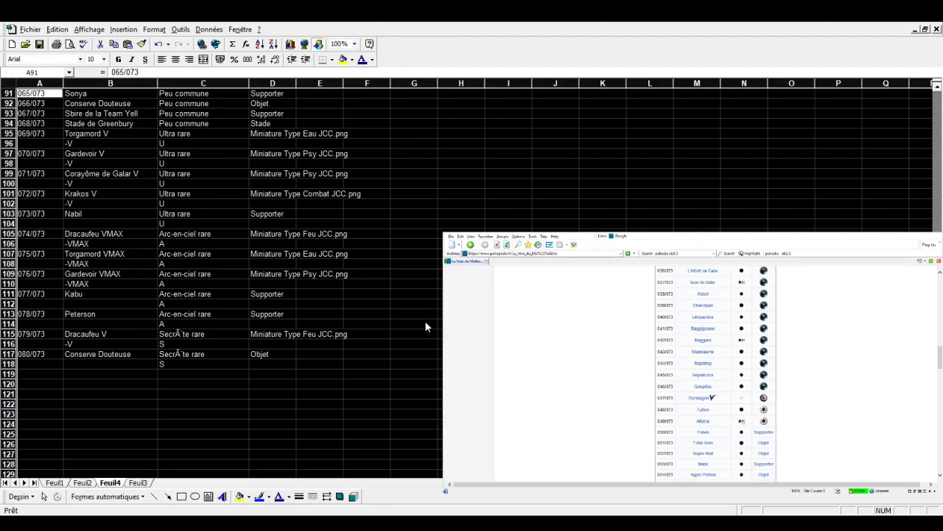
pyautogui.click(213, 300)
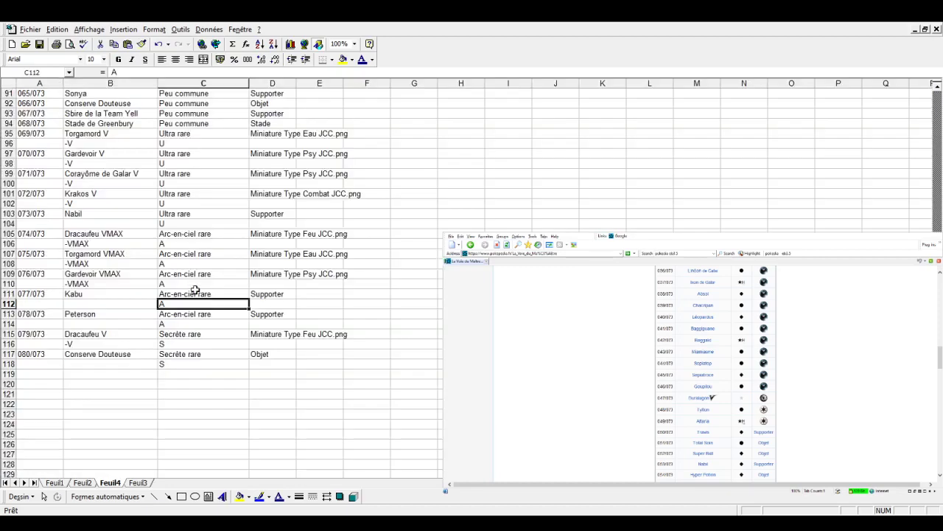
pyautogui.scroll(4, 69, 142)
# - Delete the empty row 73 from Feuil4
pyautogui.scroll(8, 89, 180)
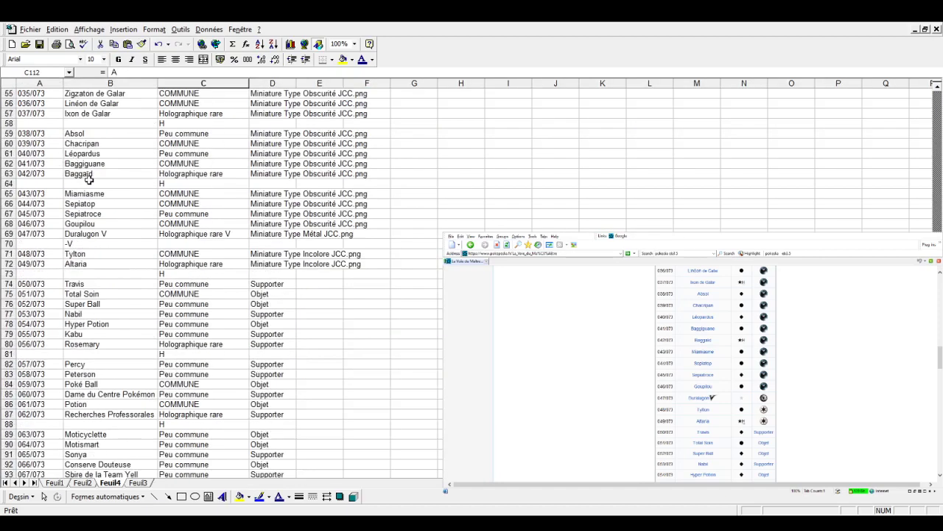
pyautogui.click(146, 274)
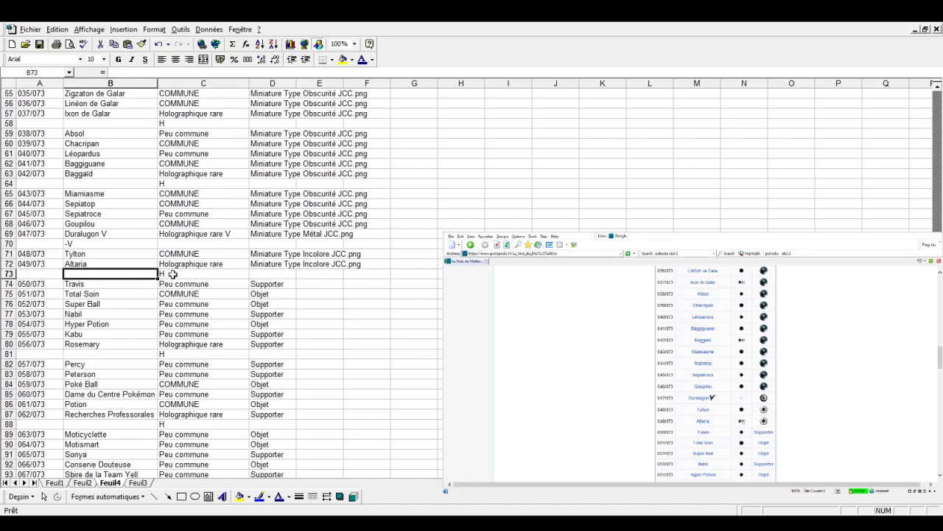
pyautogui.click(9, 273)
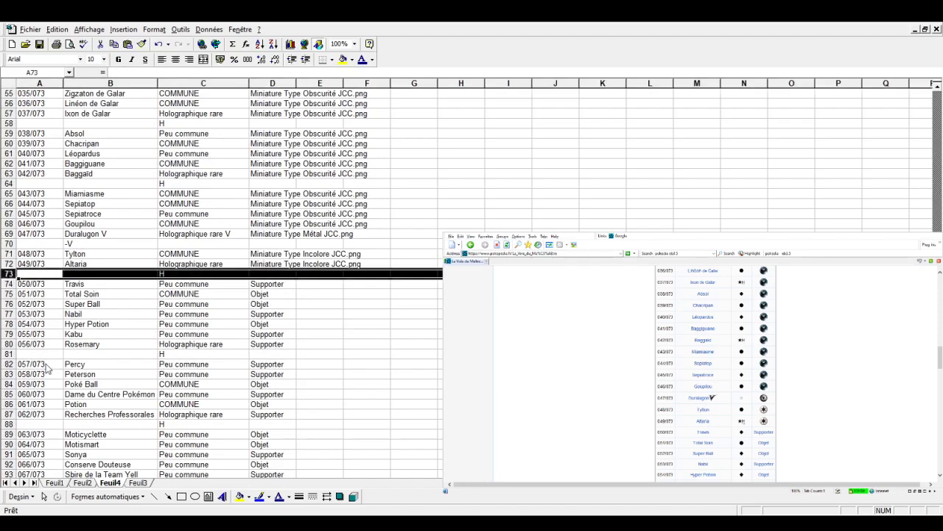
pyautogui.hotkey('ctrl', '-')
pyautogui.click(113, 283)
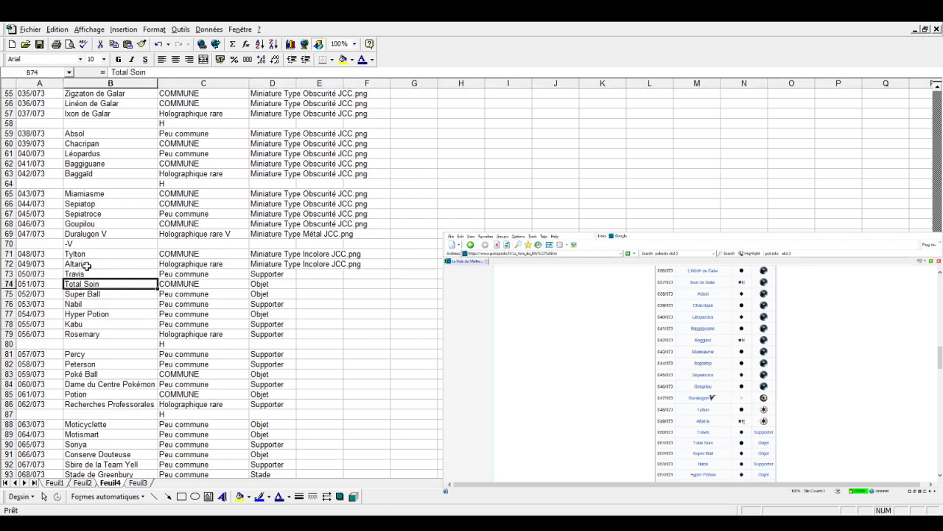
pyautogui.scroll(8, 88, 269)
pyautogui.scroll(10, 86, 266)
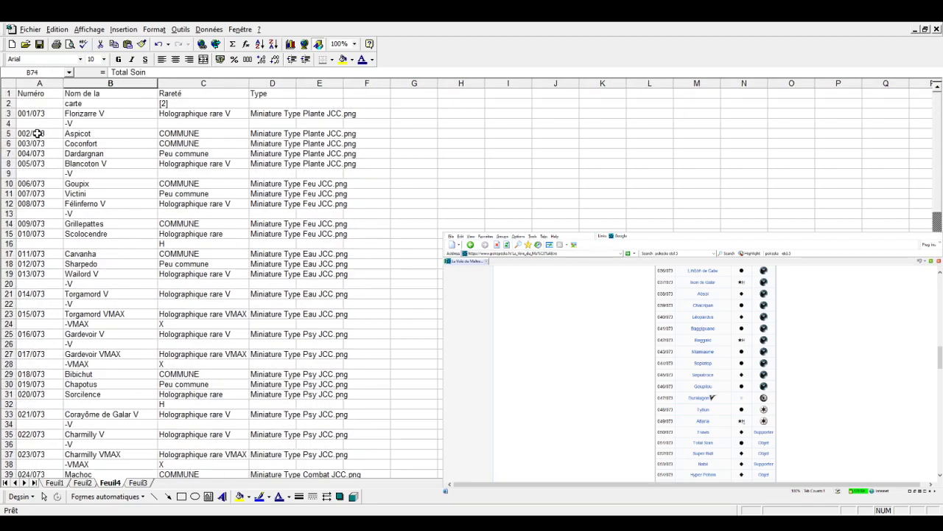
# - Delete the separator rows 2, 4, 9, 13, 16, 20, 22, 24 and 26
pyautogui.click(9, 103)
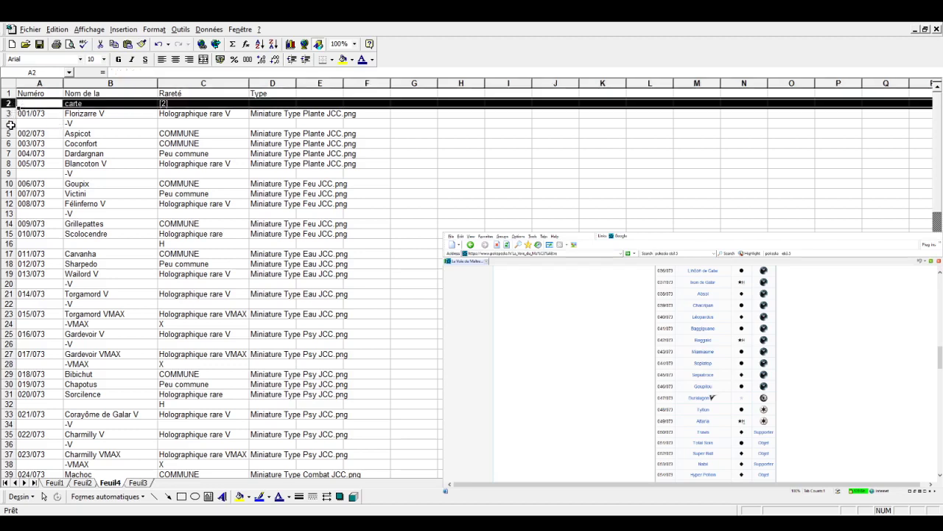
pyautogui.keyDown('ctrl'); pyautogui.click(8, 124); pyautogui.keyUp('ctrl')
pyautogui.keyDown('ctrl'); pyautogui.click(9, 173); pyautogui.keyUp('ctrl')
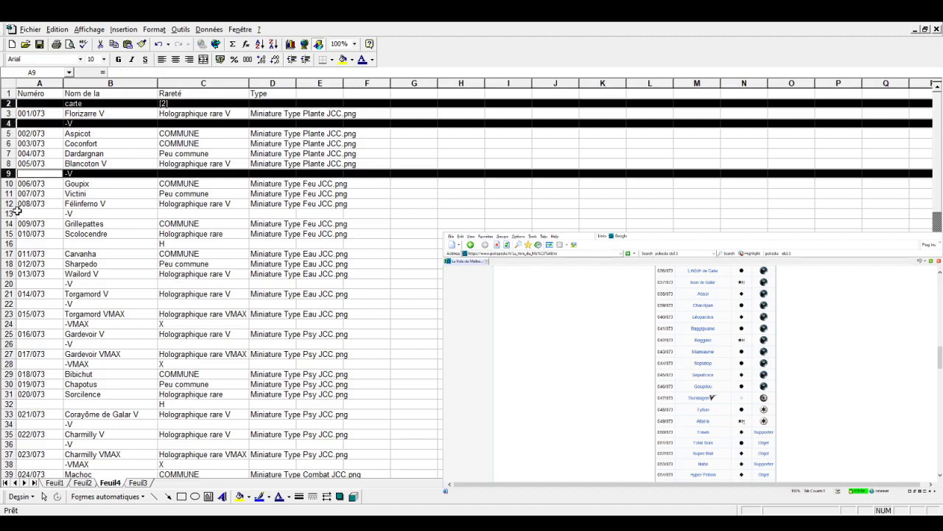
pyautogui.keyDown('ctrl'); pyautogui.click(12, 214); pyautogui.keyUp('ctrl')
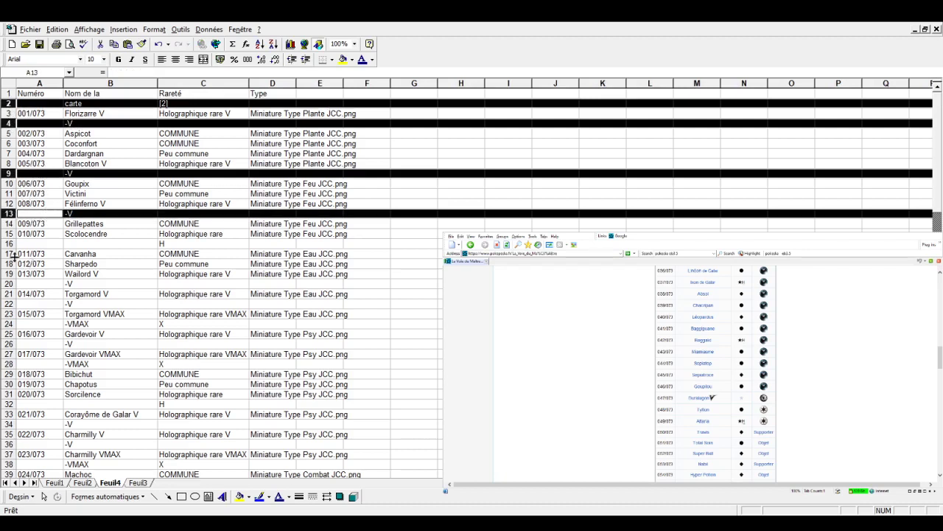
pyautogui.keyDown('ctrl'); pyautogui.click(9, 243); pyautogui.keyUp('ctrl')
pyautogui.keyDown('ctrl'); pyautogui.click(9, 283); pyautogui.keyUp('ctrl')
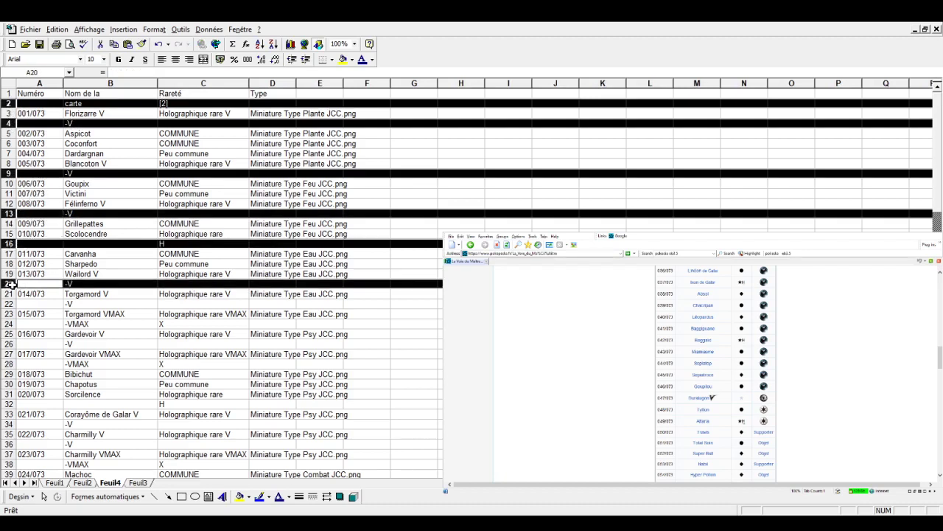
pyautogui.keyDown('ctrl'); pyautogui.click(9, 304); pyautogui.keyUp('ctrl')
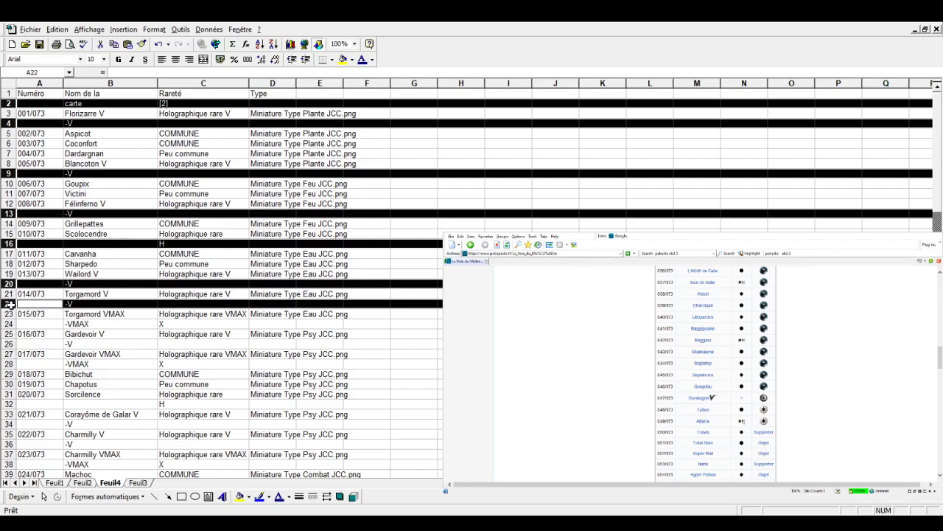
pyautogui.keyDown('ctrl'); pyautogui.click(9, 324); pyautogui.keyUp('ctrl')
pyautogui.keyDown('ctrl'); pyautogui.click(9, 343); pyautogui.keyUp('ctrl')
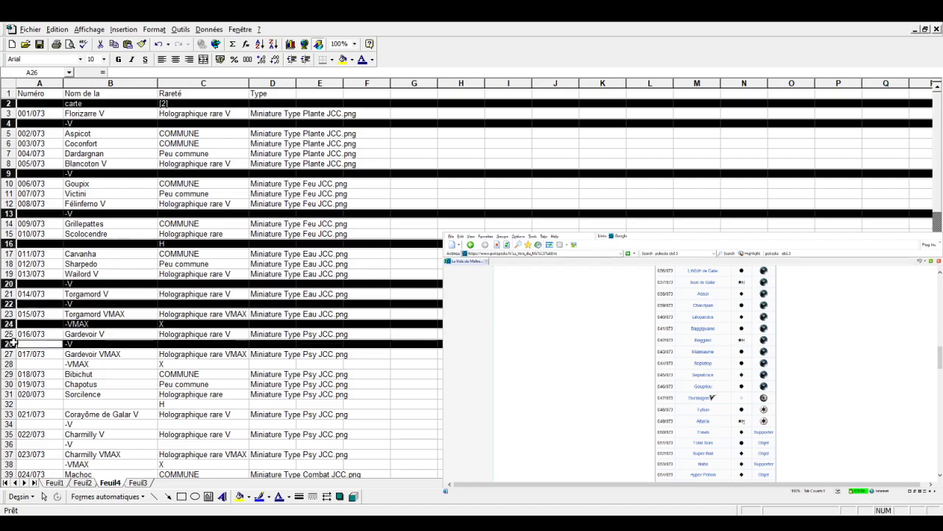
pyautogui.hotkey('ctrl', '-')
# - Sort the whole sheet, then select the leftover rows 82–124 below the card list
pyautogui.click(85, 223)
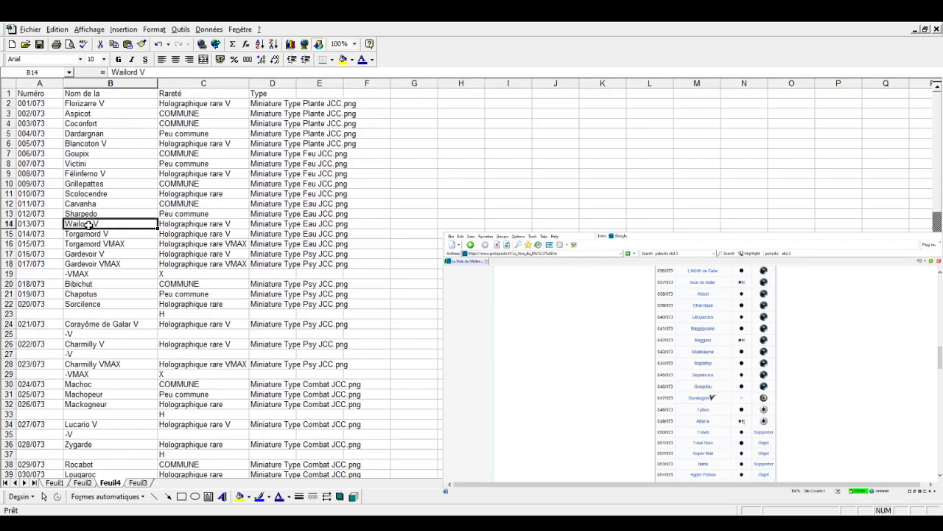
pyautogui.click(10, 82)
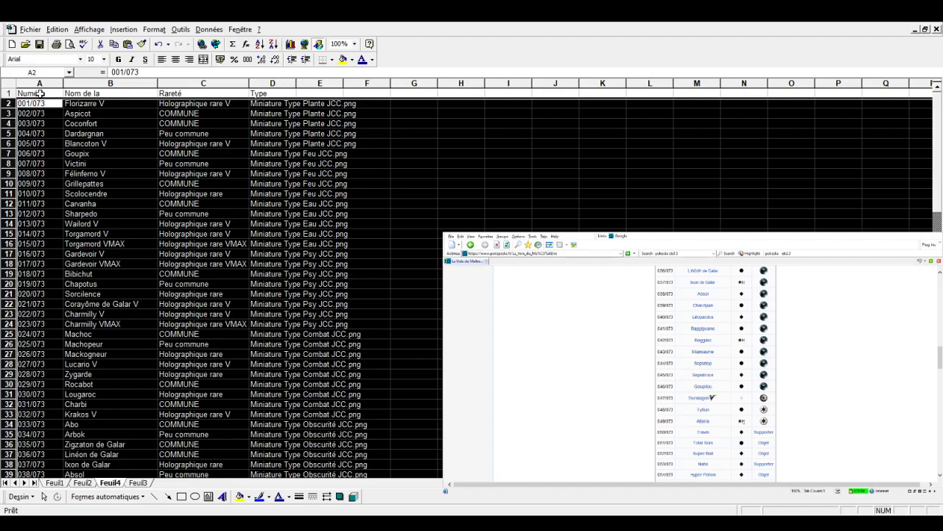
pyautogui.scroll(-8, 70, 244)
pyautogui.scroll(-6, 69, 246)
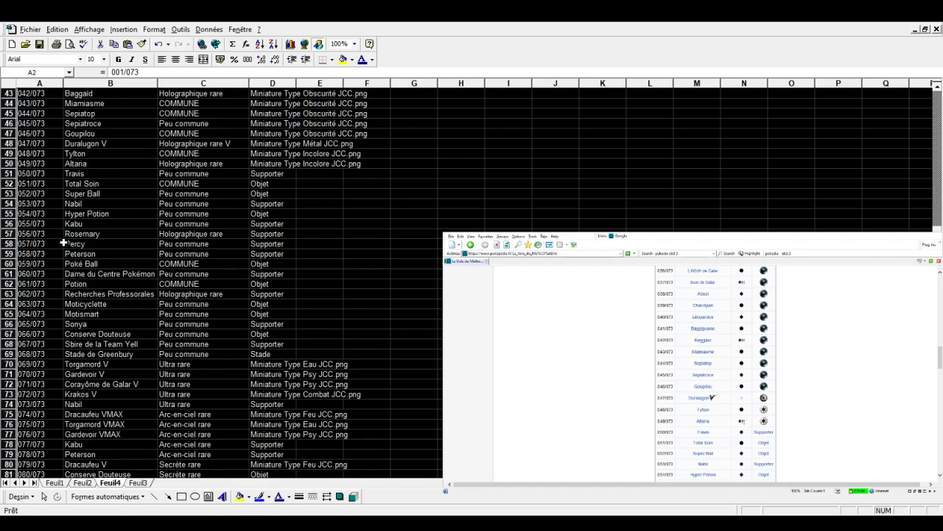
pyautogui.scroll(-7, 64, 242)
pyautogui.moveTo(7, 275); pyautogui.dragTo(82, 421)
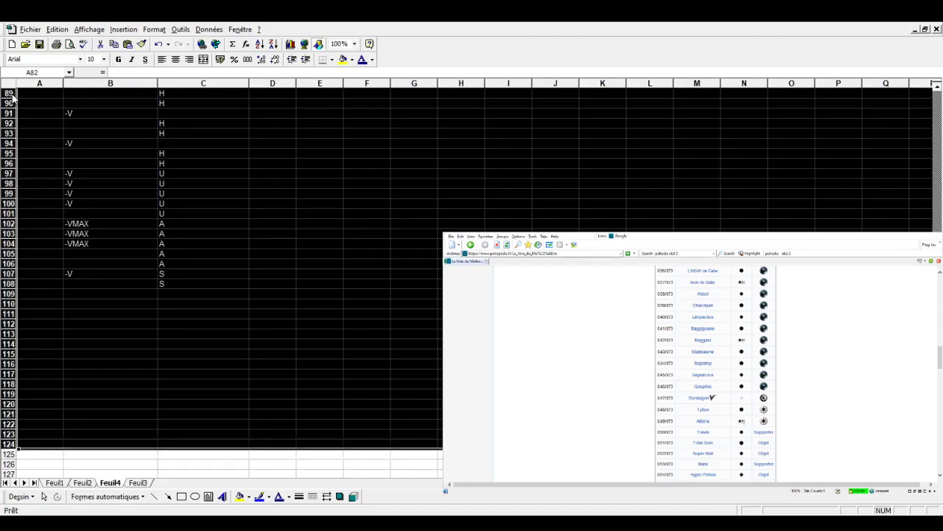
pyautogui.scroll(9, 146, 185)
pyautogui.scroll(16, 145, 185)
pyautogui.scroll(5, 145, 185)
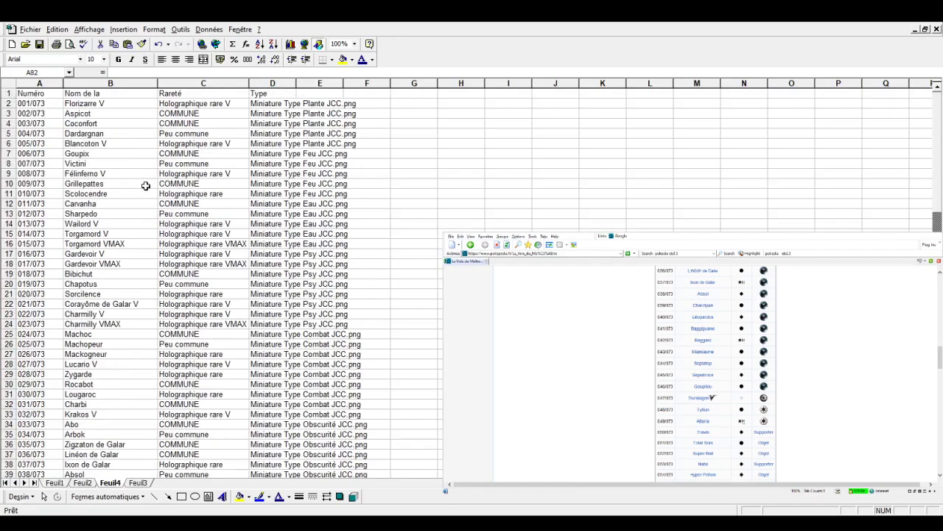
# - Auto-fit column D, copy the Numéro column A, and locate D2 on Feuil2
pyautogui.doubleClick(295, 89)
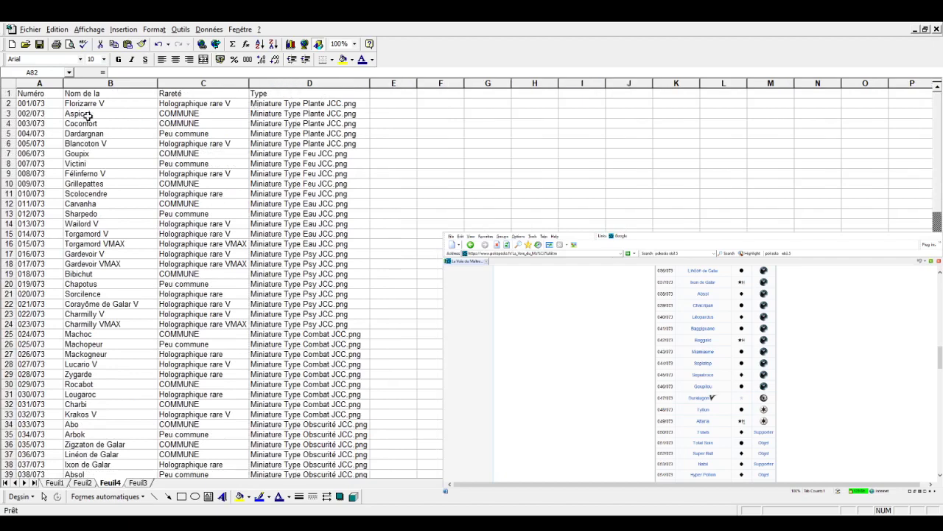
pyautogui.click(46, 83)
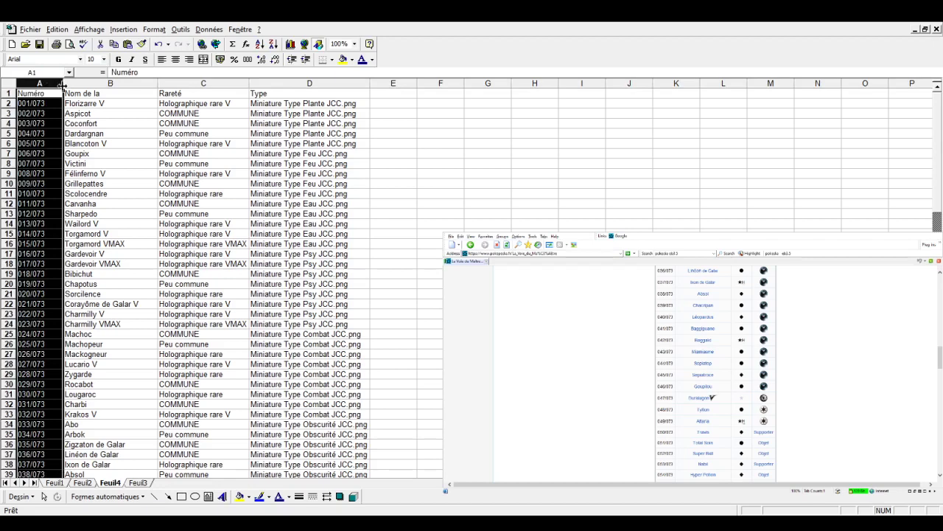
pyautogui.hotkey('ctrl', 'c')
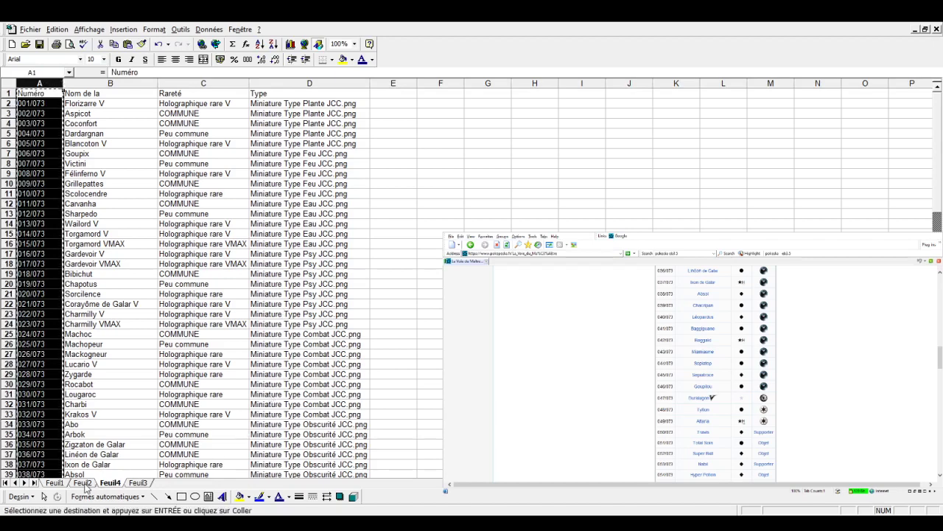
pyautogui.click(82, 483)
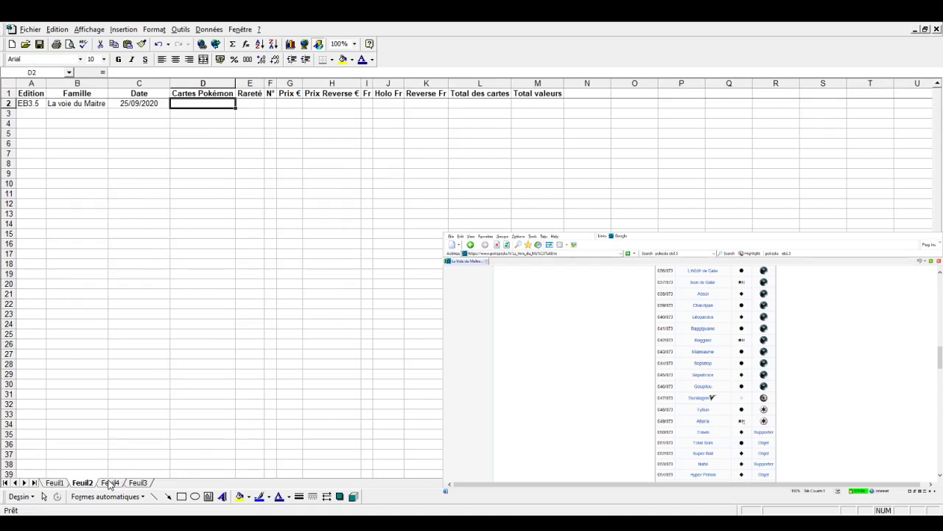
pyautogui.click(259, 104)
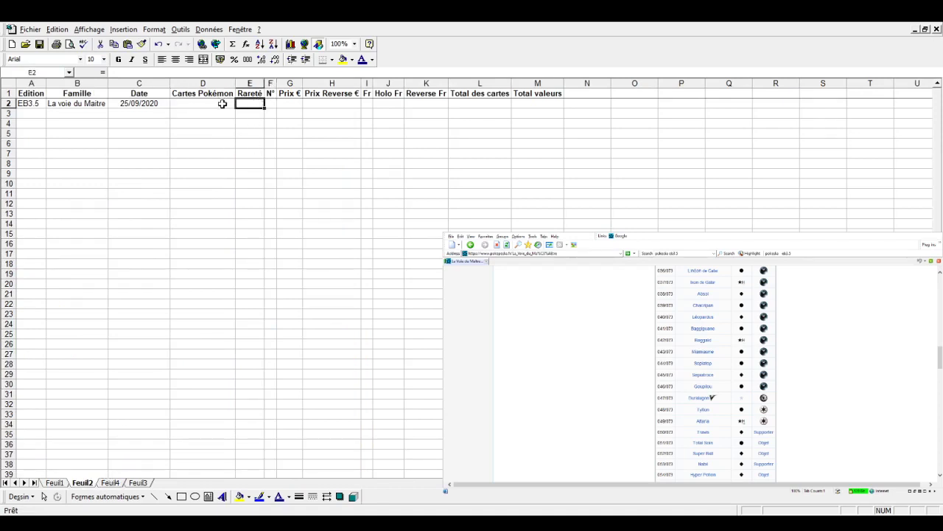
pyautogui.moveTo(222, 104); pyautogui.dragTo(221, 98)
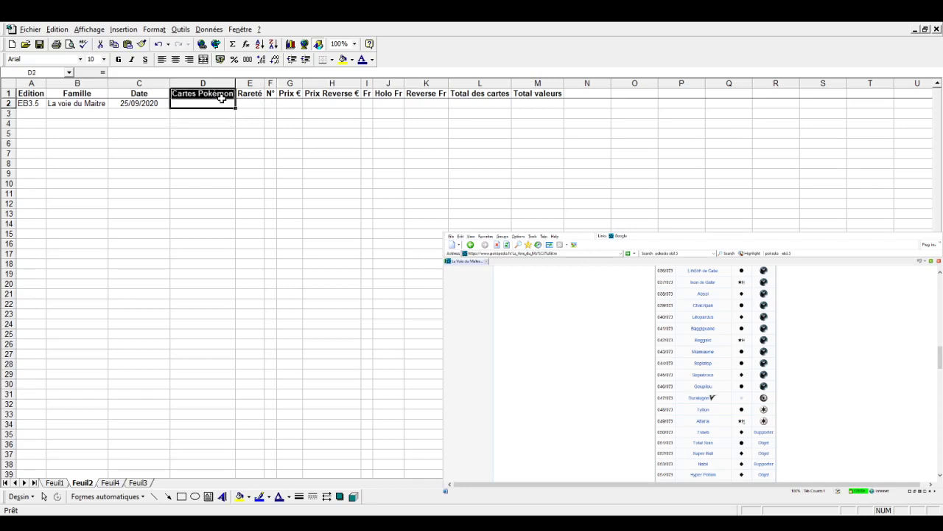
pyautogui.click(221, 102)
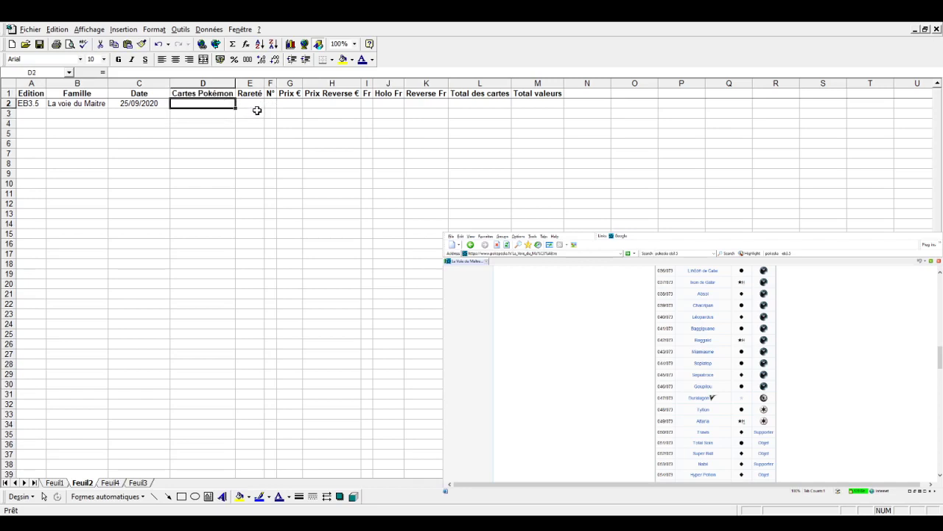
# - On Feuil4, insert the copied Numéro column as a new column D
pyautogui.click(110, 483)
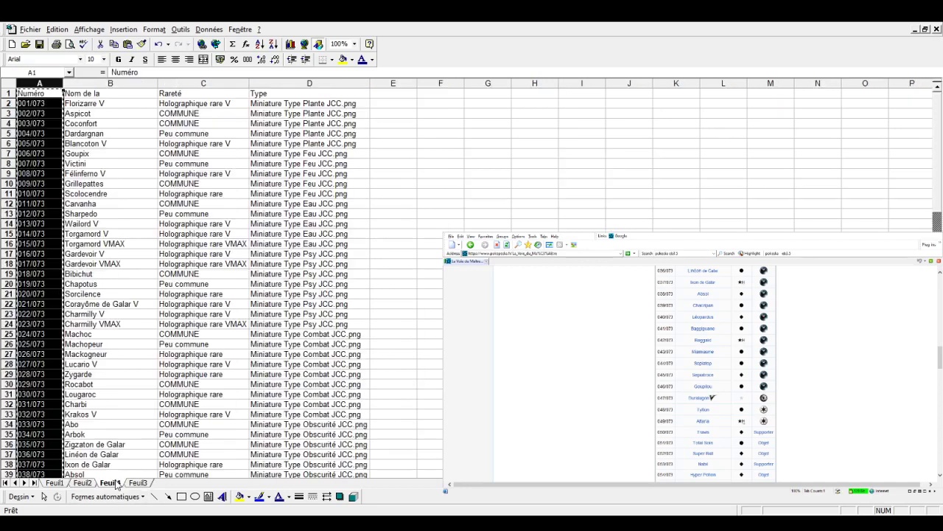
pyautogui.click(90, 124)
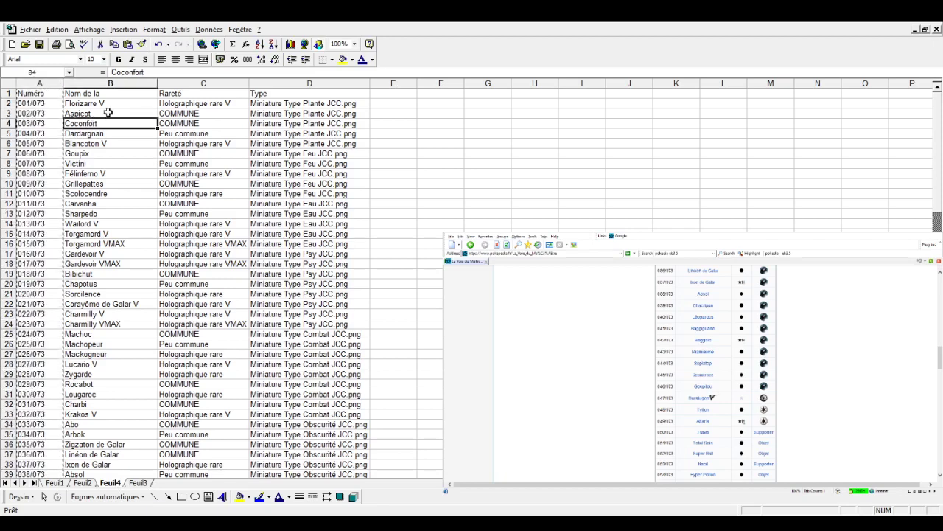
pyautogui.click(267, 84)
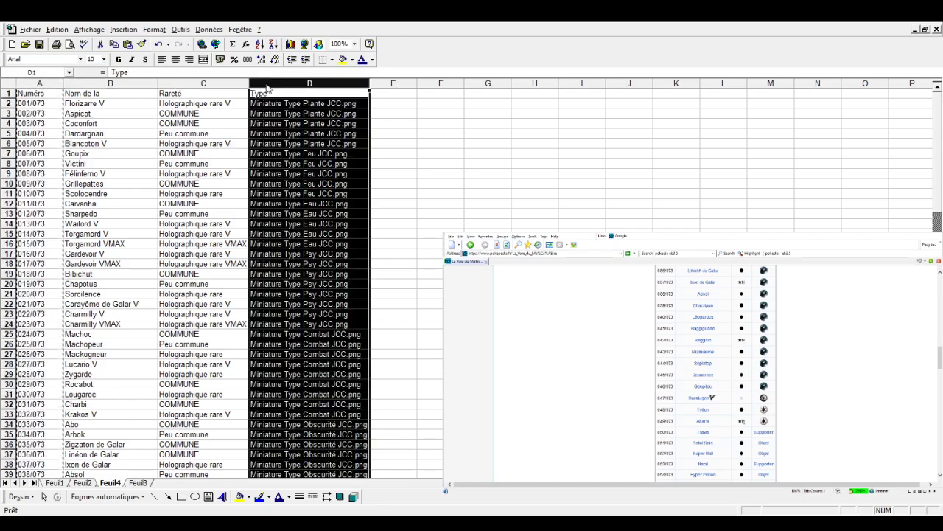
pyautogui.click(584, 202)
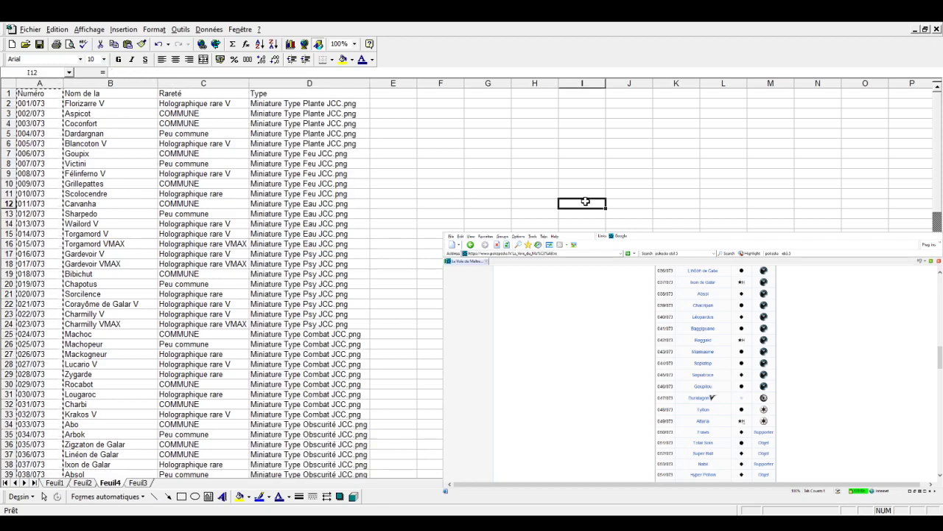
pyautogui.click(304, 83)
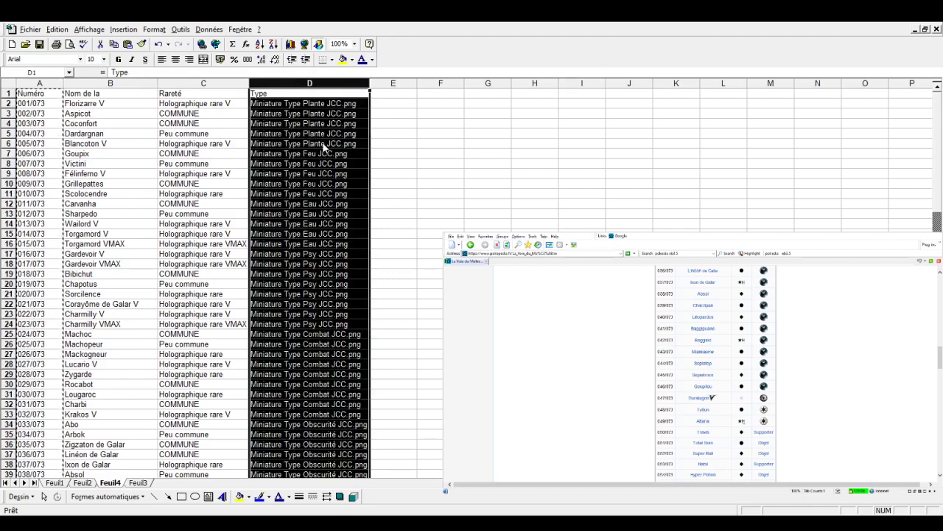
pyautogui.hotkey('ctrl', 'shift', '+')
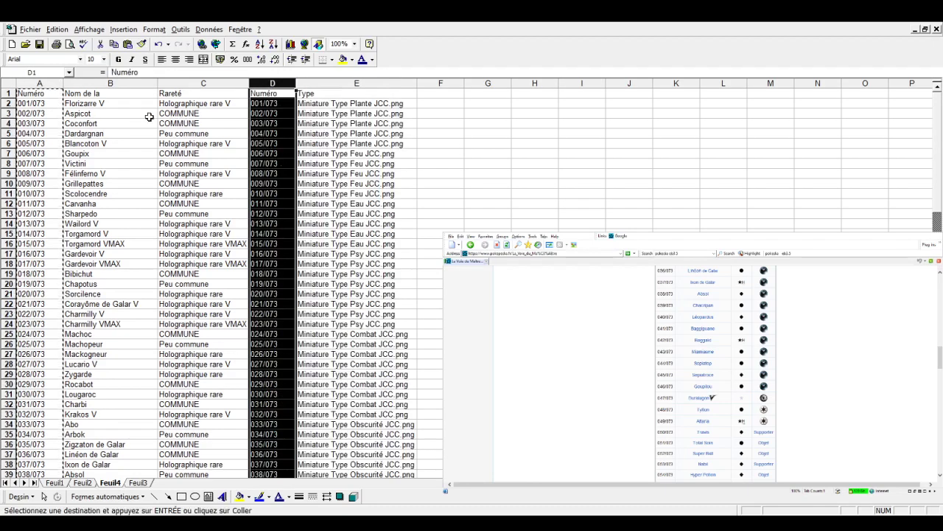
# - Copy the card names, rarities and numbers (B2:D81) and target D2 on Feuil2
pyautogui.click(108, 103)
pyautogui.moveTo(108, 104)
pyautogui.mouseDown()
pyautogui.moveTo(263, 223)
pyautogui.moveTo(269, 496)
pyautogui.mouseUp()
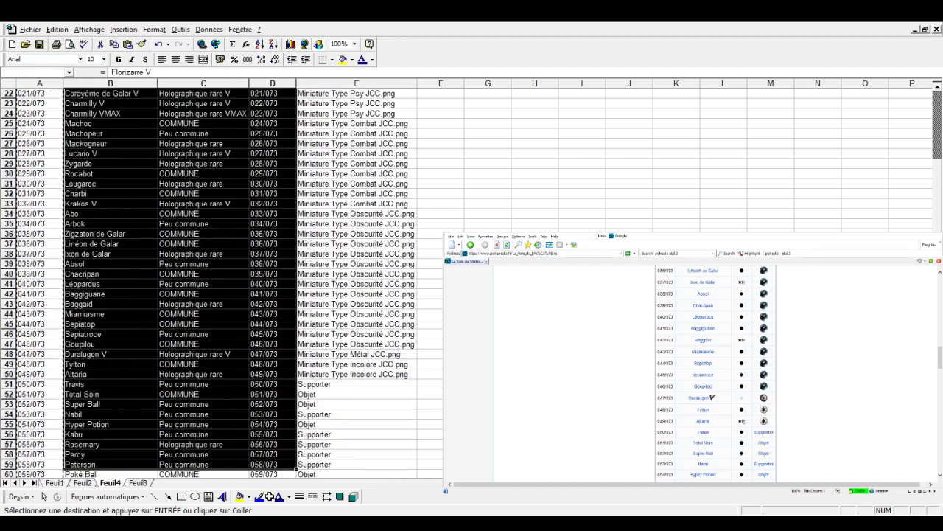
pyautogui.moveTo(269, 496); pyautogui.dragTo(270, 353)
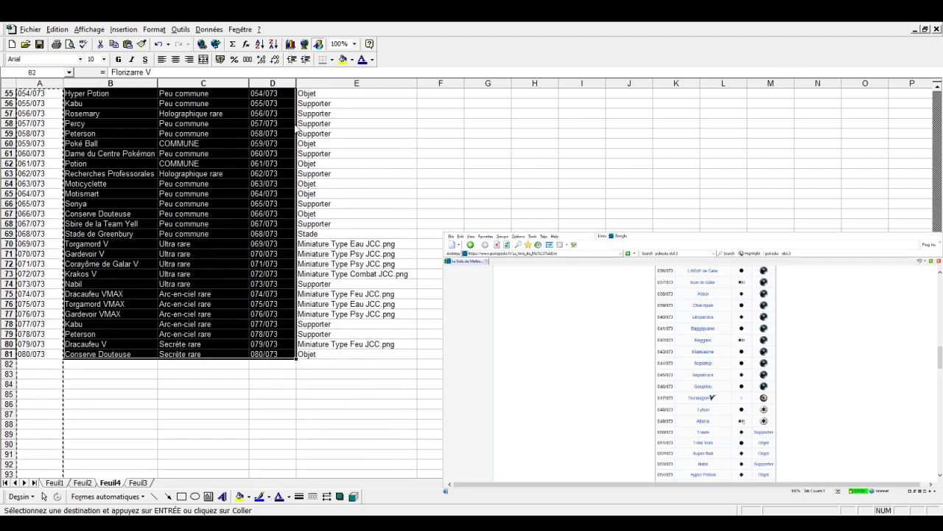
pyautogui.hotkey('ctrl', 'c')
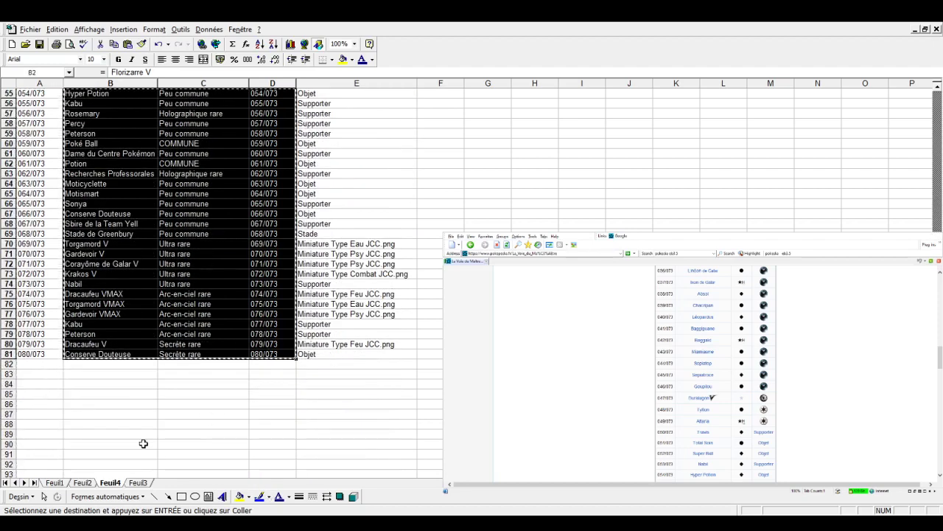
pyautogui.click(81, 482)
pyautogui.click(208, 104)
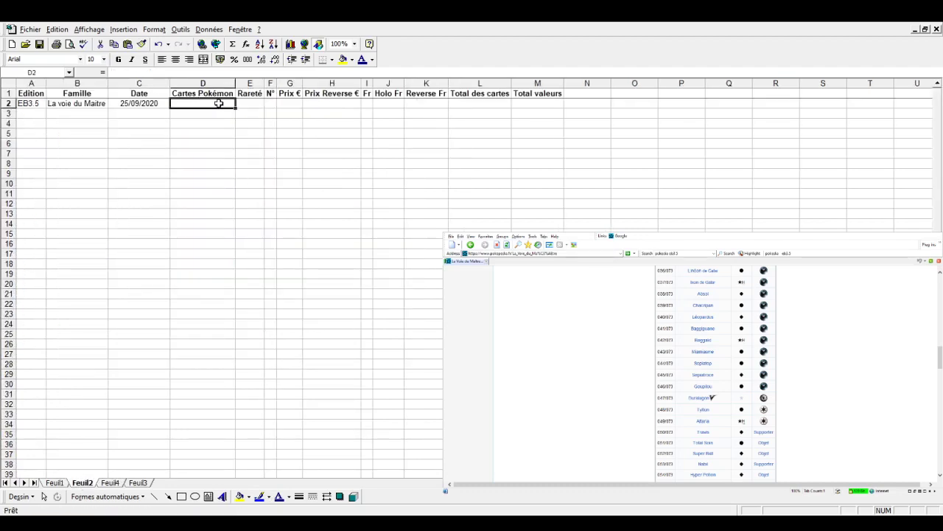
# - Paste the card list at D2, auto-fit all columns, and centre the Edition, Famille and Date columns
pyautogui.hotkey('ctrl', 'v')
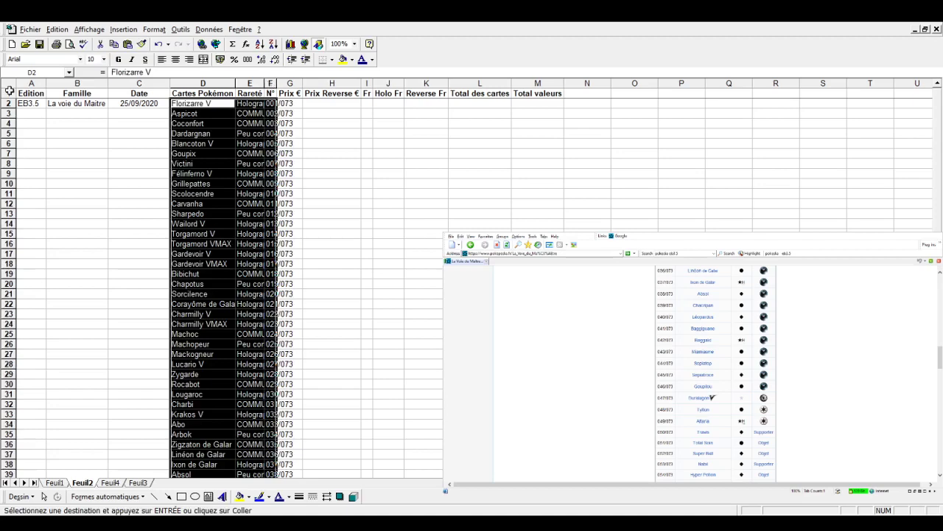
pyautogui.click(10, 82)
pyautogui.doubleClick(46, 83)
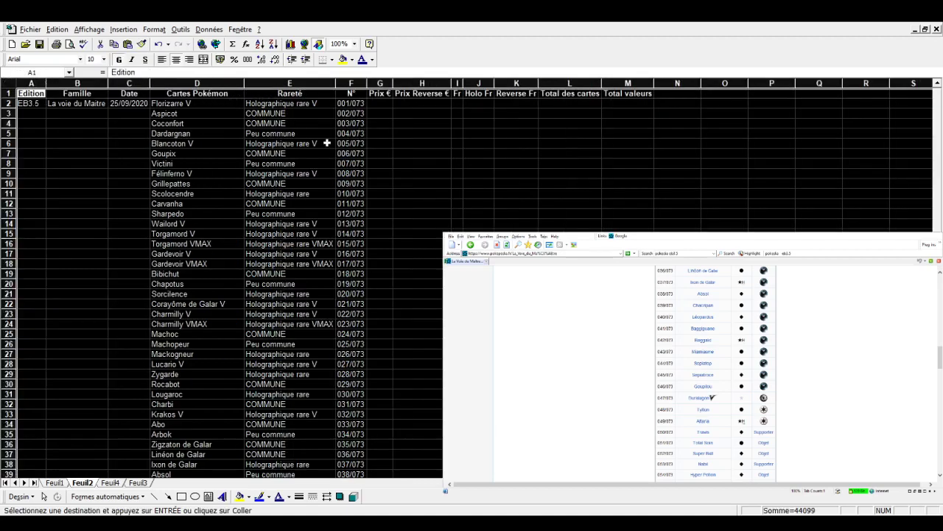
pyautogui.click(33, 84)
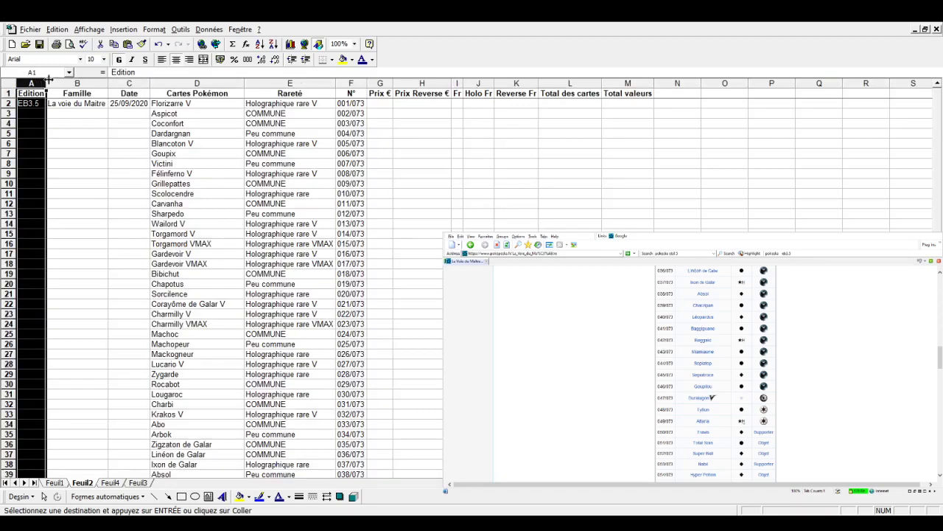
pyautogui.moveTo(28, 83); pyautogui.dragTo(108, 83)
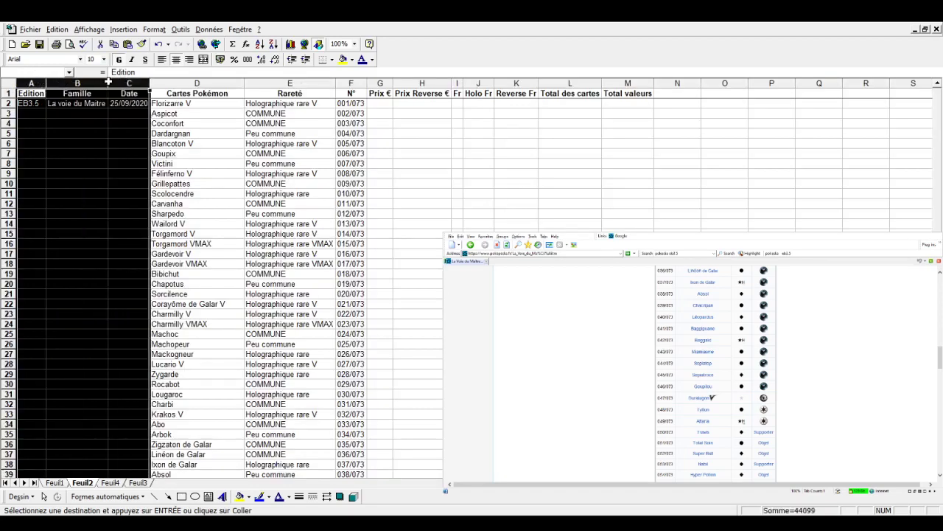
pyautogui.click(177, 60)
pyautogui.click(178, 60)
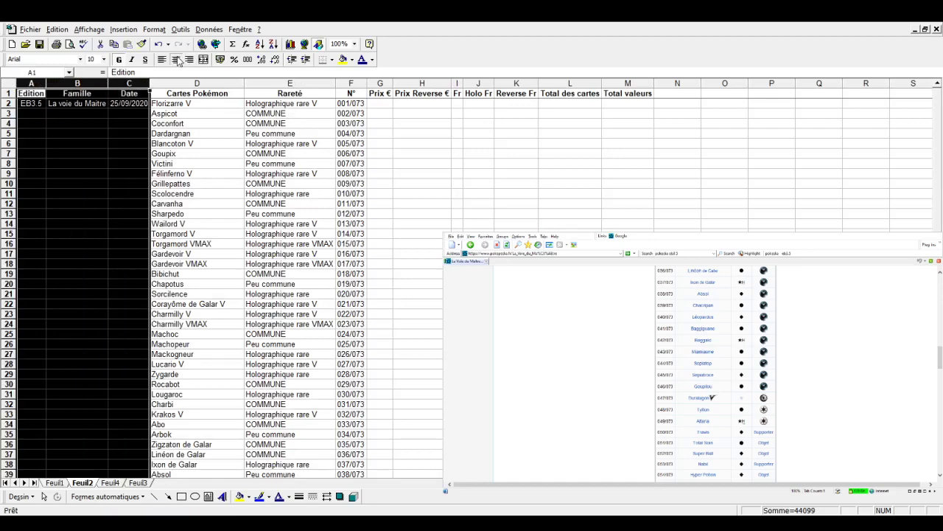
# - Copy row 2's edition, family and date into row 3
pyautogui.click(355, 83)
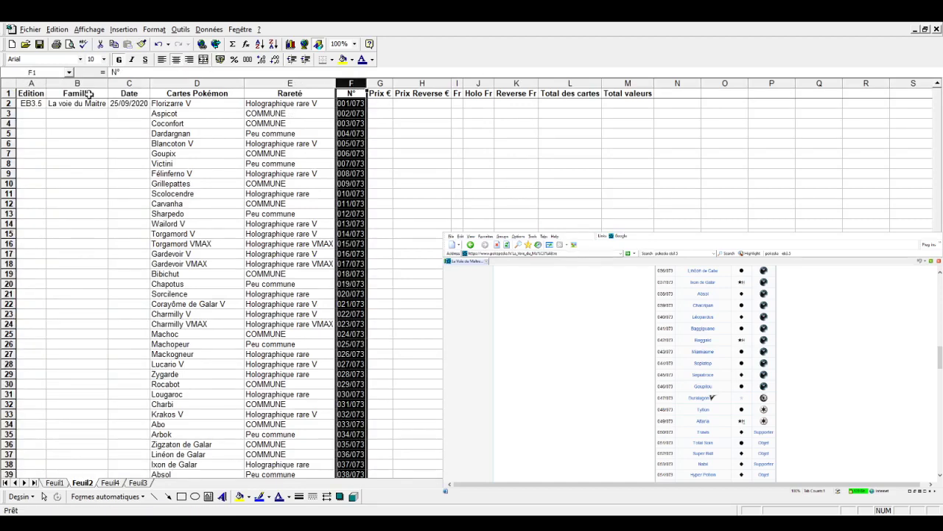
pyautogui.moveTo(44, 103); pyautogui.dragTo(124, 103)
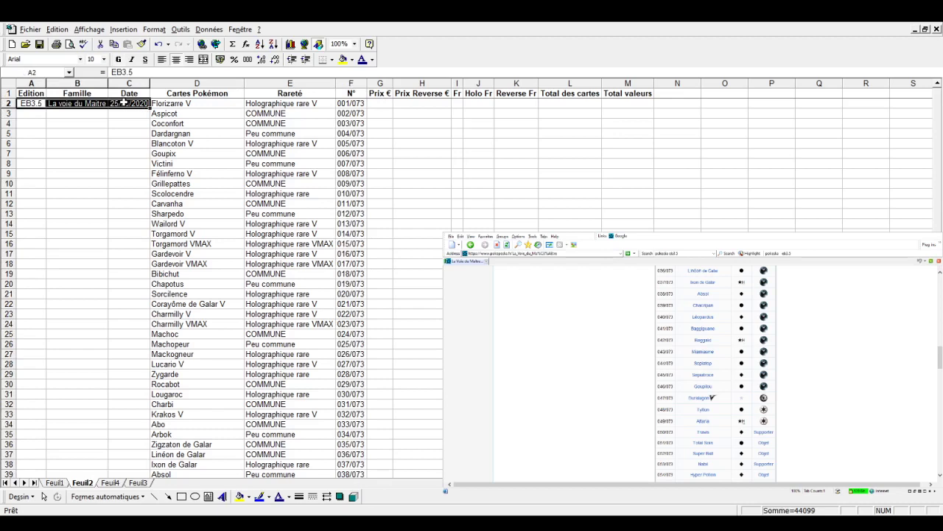
pyautogui.hotkey('ctrl', 'c')
pyautogui.click(29, 114)
pyautogui.hotkey('ctrl', 'v')
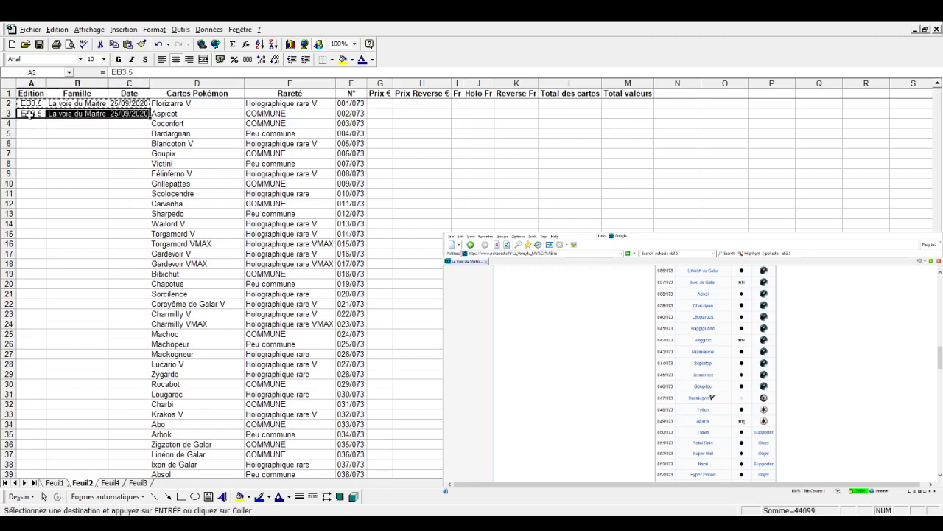
pyautogui.click(129, 114)
pyautogui.moveTo(150, 119); pyautogui.dragTo(150, 150)
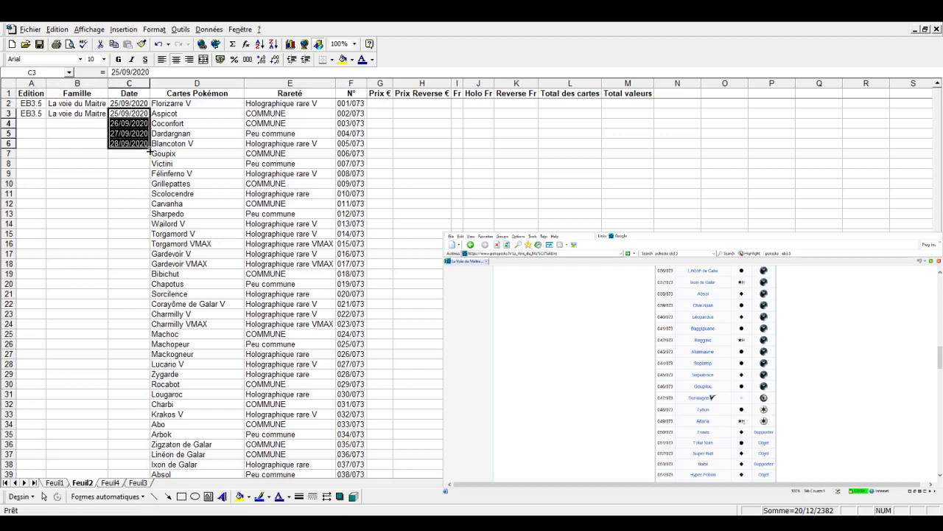
pyautogui.click(140, 114)
pyautogui.moveTo(150, 118); pyautogui.dragTo(148, 150)
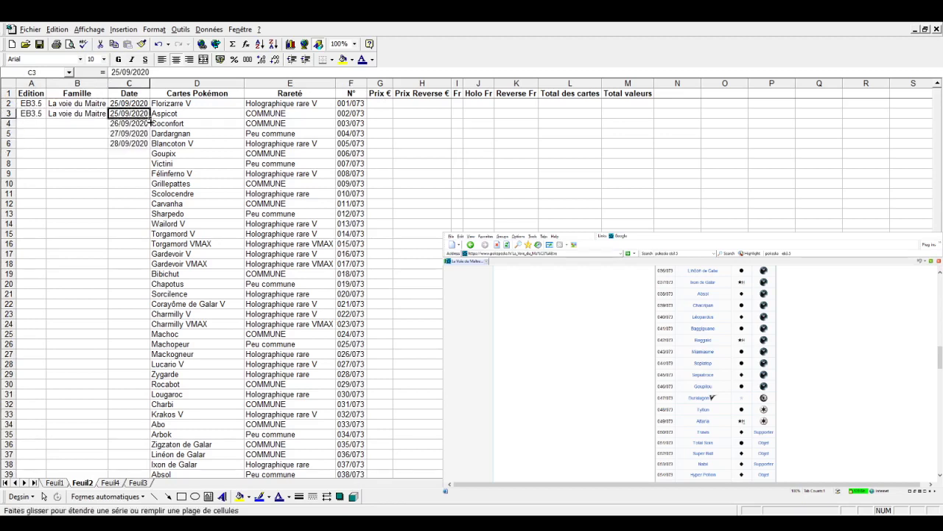
pyautogui.click(139, 145)
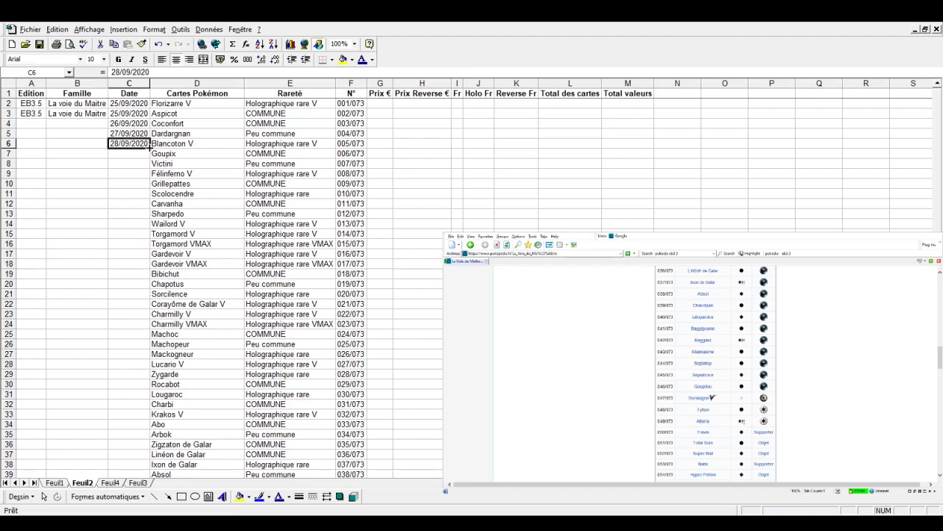
pyautogui.moveTo(149, 148); pyautogui.dragTo(148, 166)
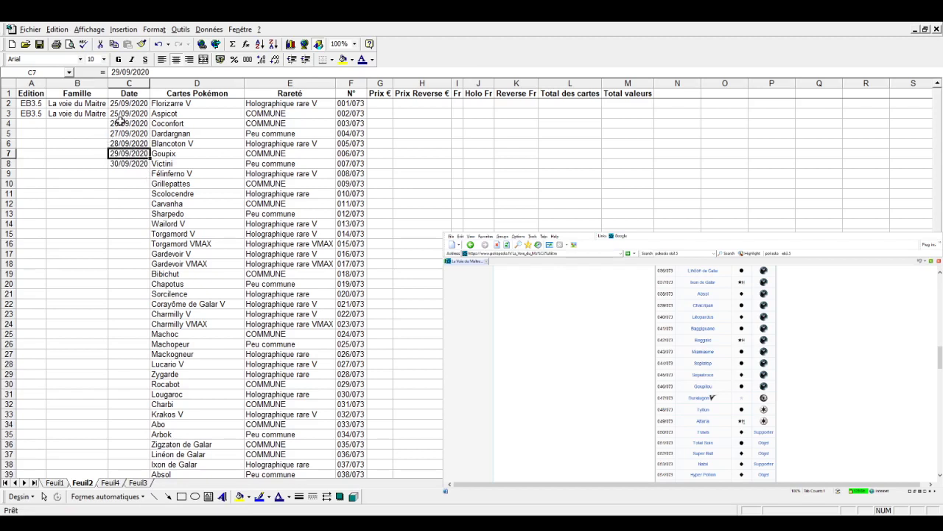
# - Fill EB3.5, La voie du Maitre and 25/09/2020 down to the last of the 80 cards
pyautogui.moveTo(41, 103); pyautogui.dragTo(109, 112)
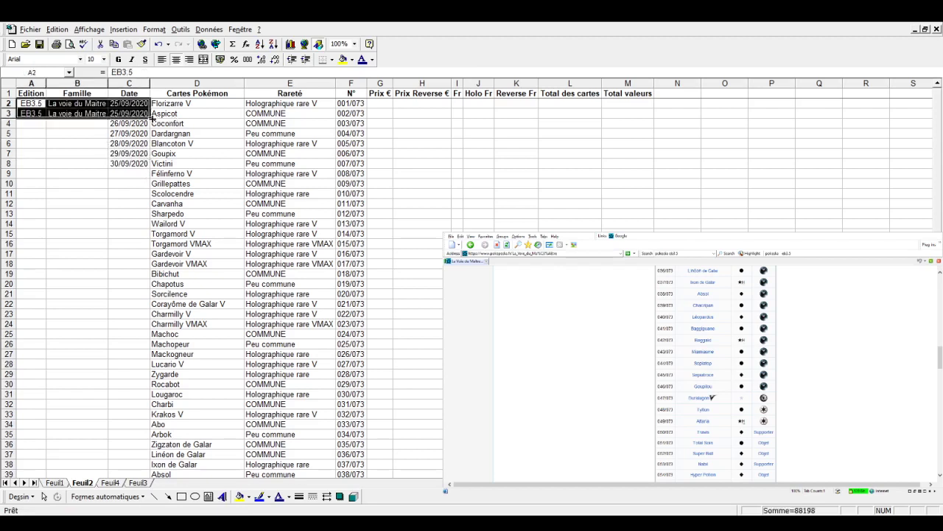
pyautogui.moveTo(152, 116); pyautogui.dragTo(148, 183)
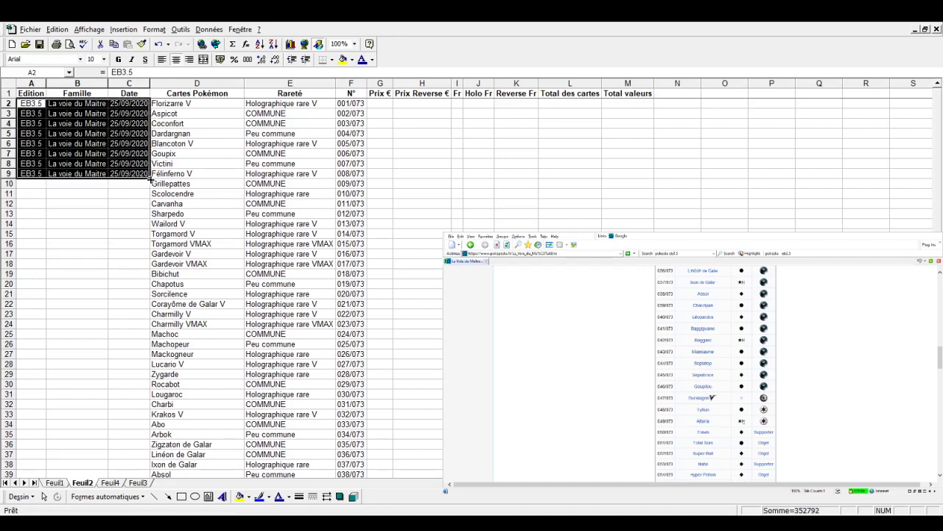
pyautogui.doubleClick(151, 178)
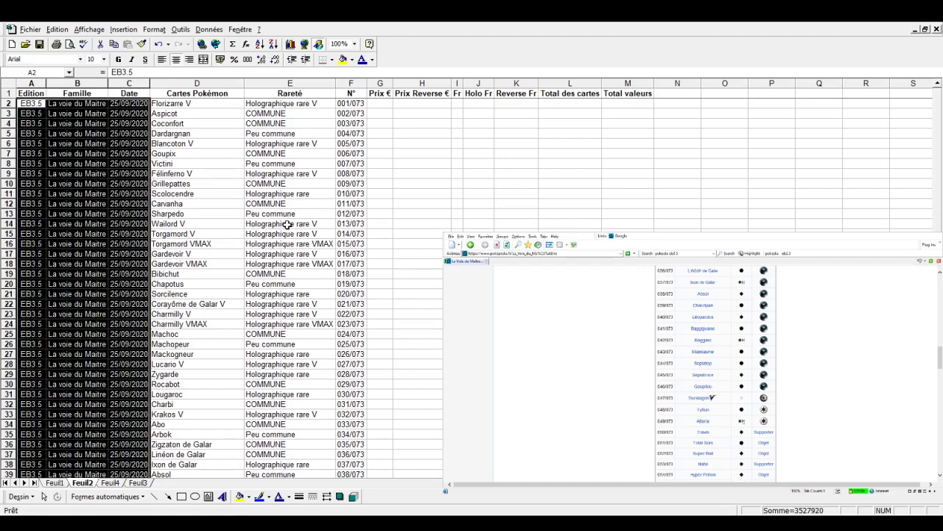
pyautogui.scroll(-7, 288, 223)
pyautogui.scroll(-8, 288, 223)
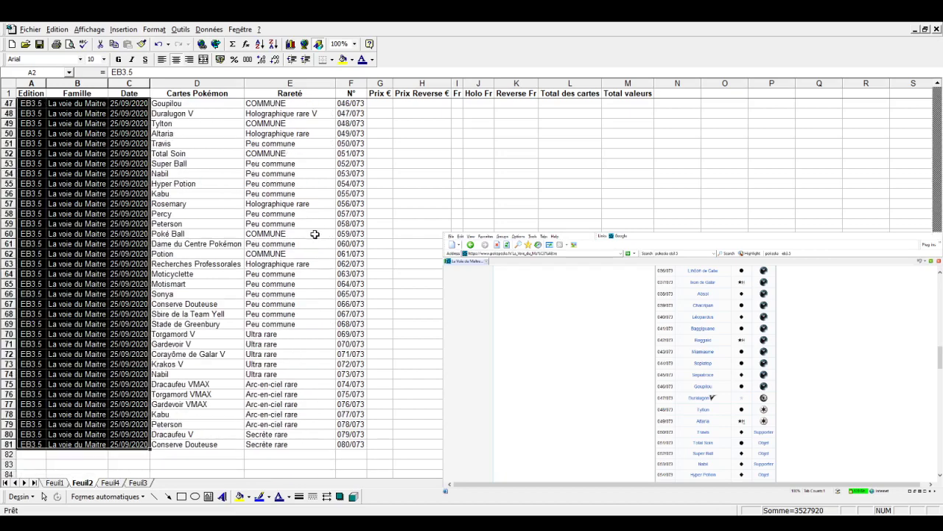
pyautogui.scroll(10, 320, 233)
pyautogui.scroll(5, 320, 232)
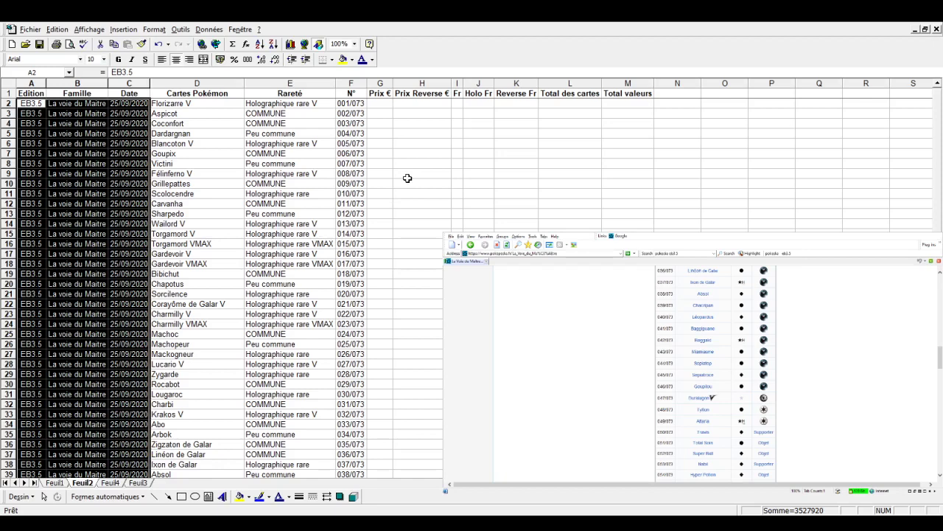
# - Clear the filled-down selection and enter a count of 1 for Florizarre V
pyautogui.click(391, 103)
pyautogui.click(421, 113)
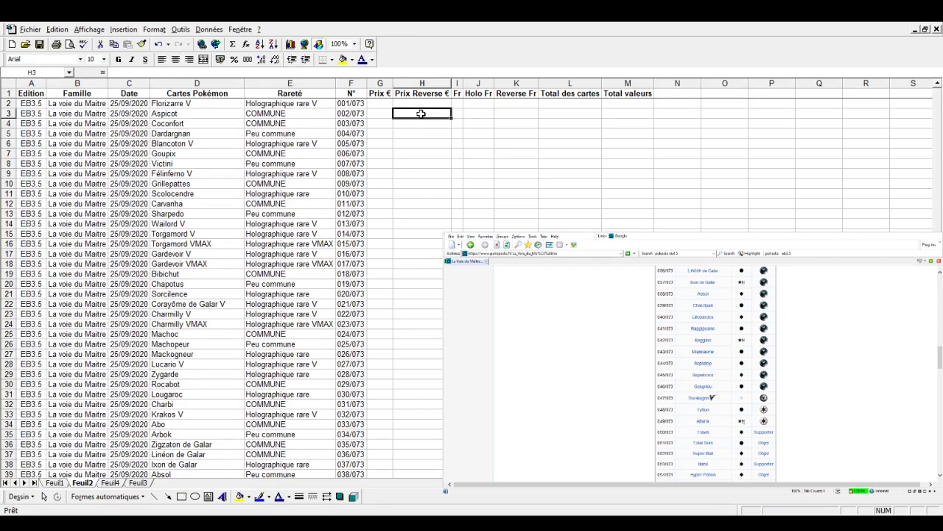
pyautogui.click(458, 105)
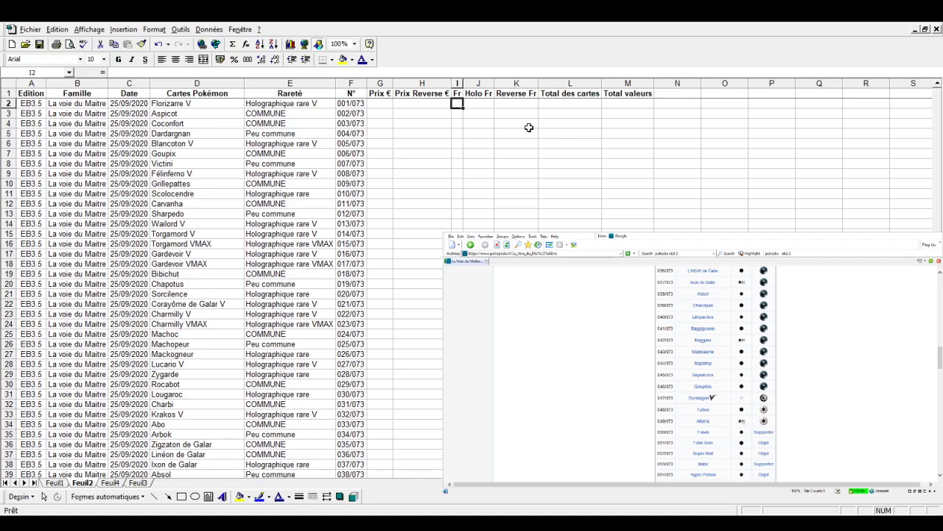
pyautogui.write('1')
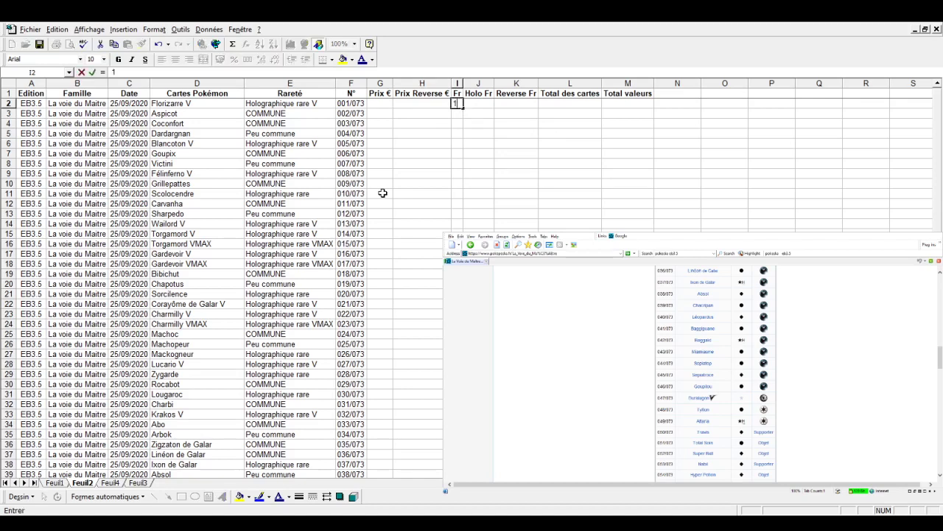
pyautogui.press('Return')
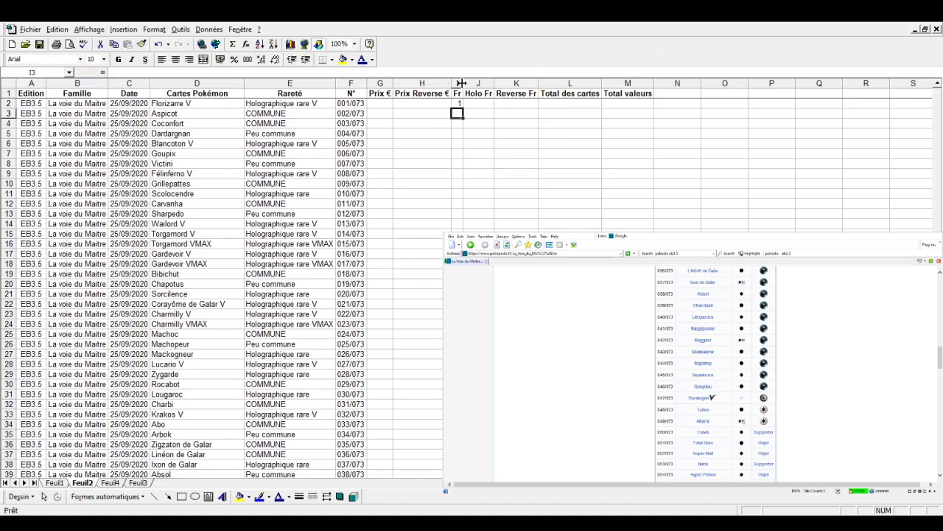
# - Select the Fr to Reverse Fr columns and give Blancoton V a Holo Fr count of 1
pyautogui.moveTo(458, 83); pyautogui.dragTo(527, 83)
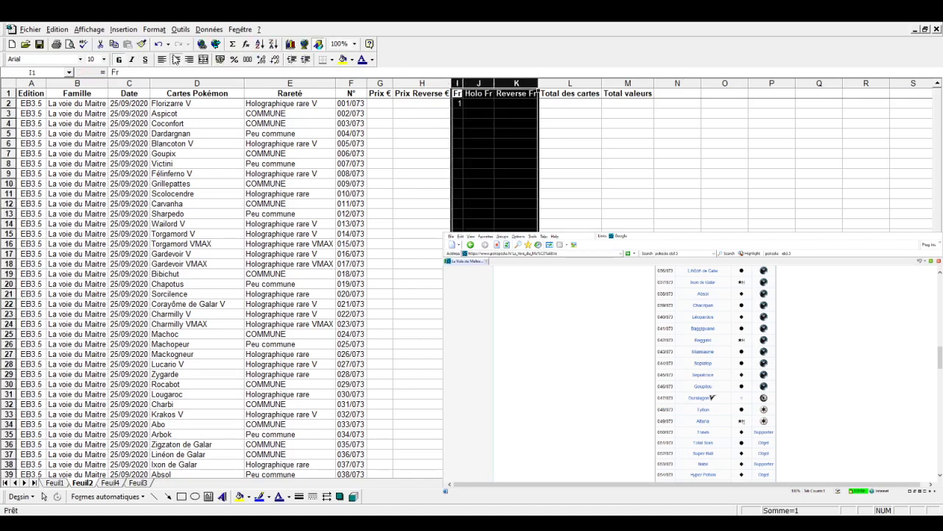
pyautogui.click(177, 59)
pyautogui.click(470, 116)
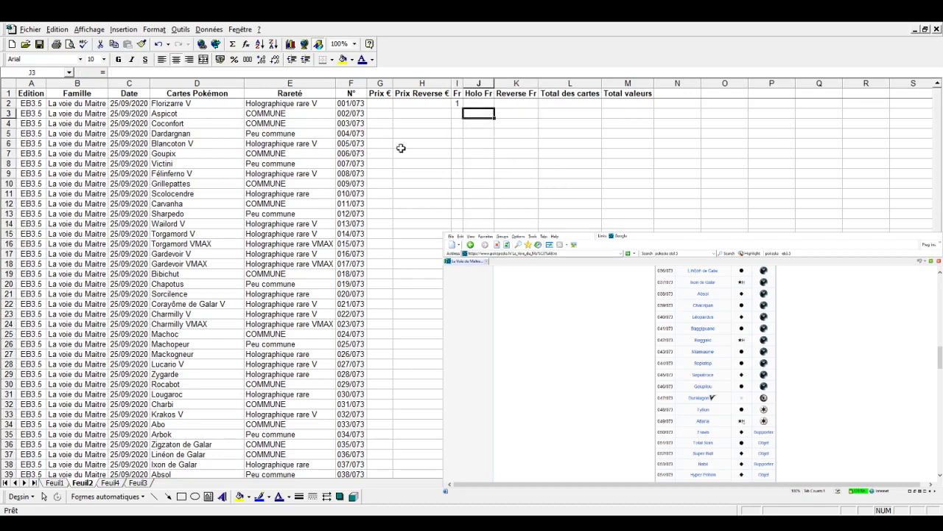
pyautogui.click(468, 145)
pyautogui.write('1')
pyautogui.press('Return')
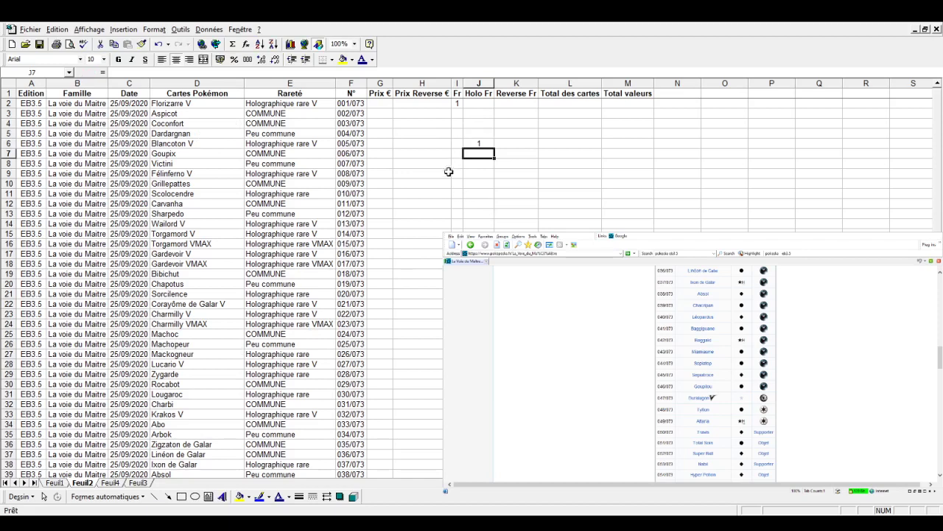
# - Give Grillepattes a Fr count of 1 and a Reverse Fr count of 1
pyautogui.press('Down')
pyautogui.press('Down')
pyautogui.press('Down')
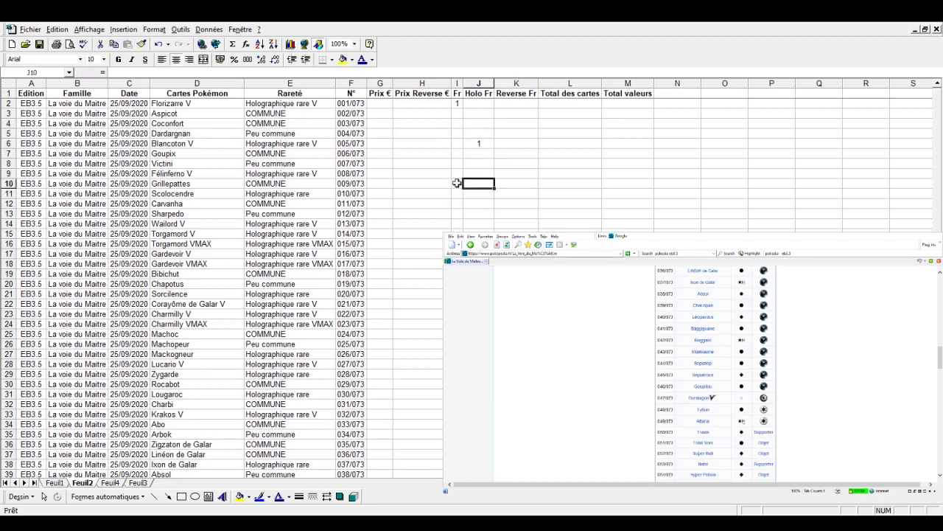
pyautogui.click(457, 183)
pyautogui.write('1')
pyautogui.press('Tab')
pyautogui.press('Tab')
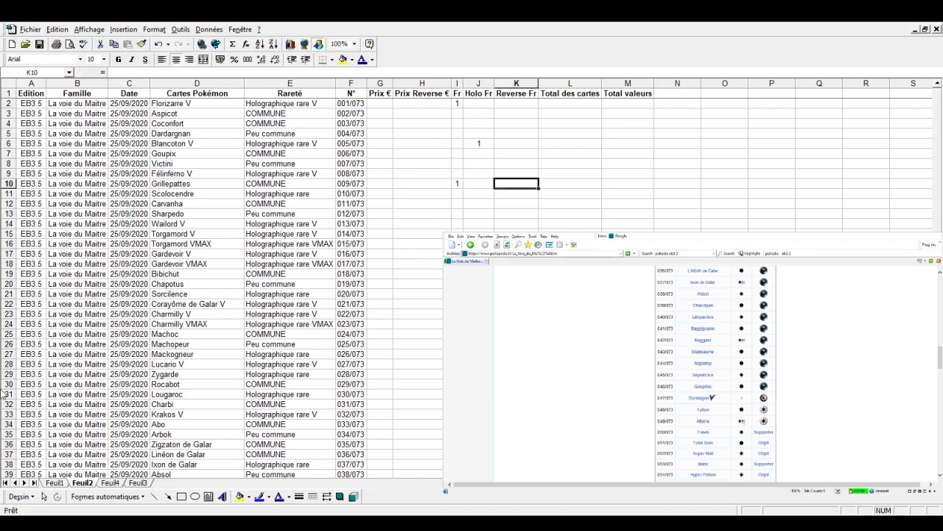
pyautogui.write('1')
pyautogui.press('Return')
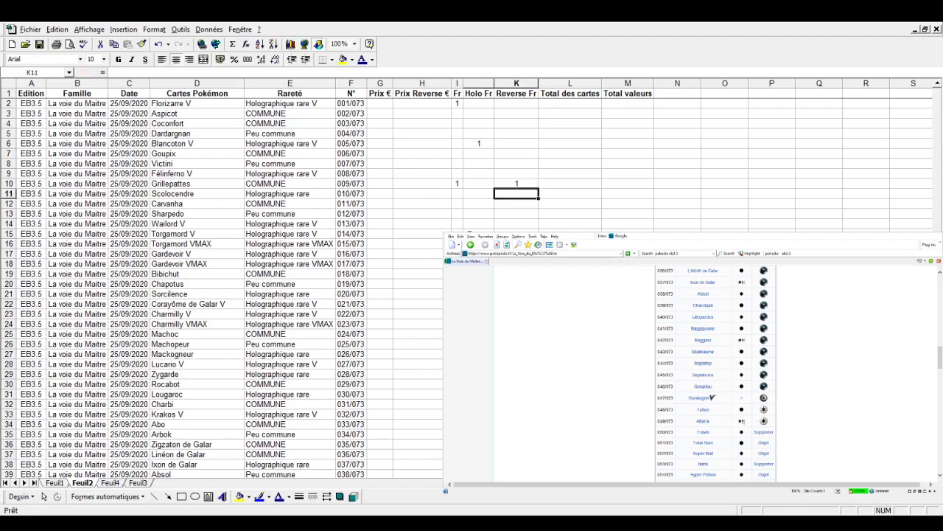
# - Check Torgamord V's Holo Fr count and Machopeur's Fr count further down
pyautogui.click(479, 235)
pyautogui.press('Down')
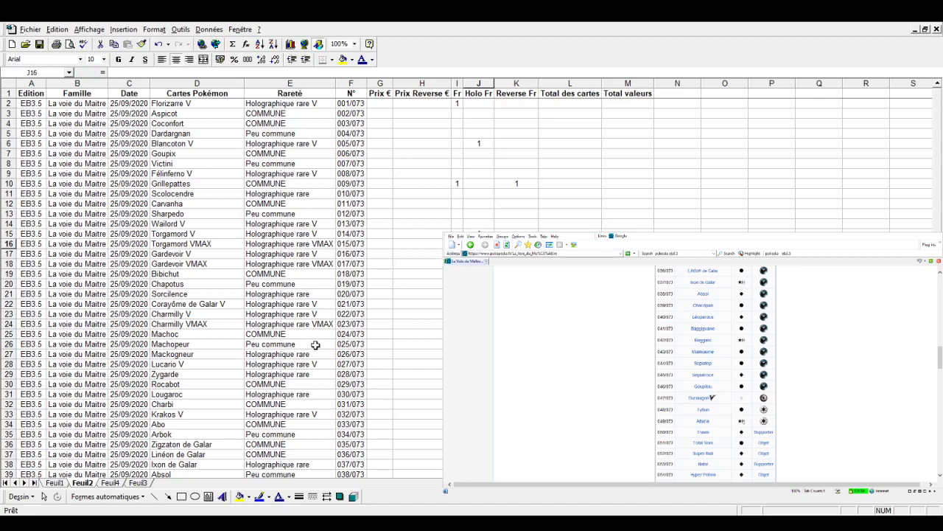
pyautogui.click(457, 344)
pyautogui.write('1')
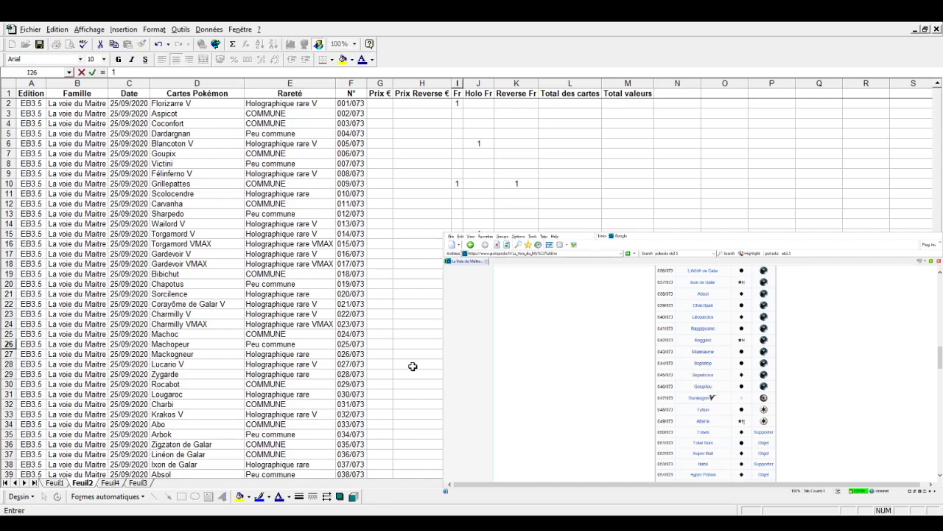
pyautogui.press('Right')
pyautogui.press('Right')
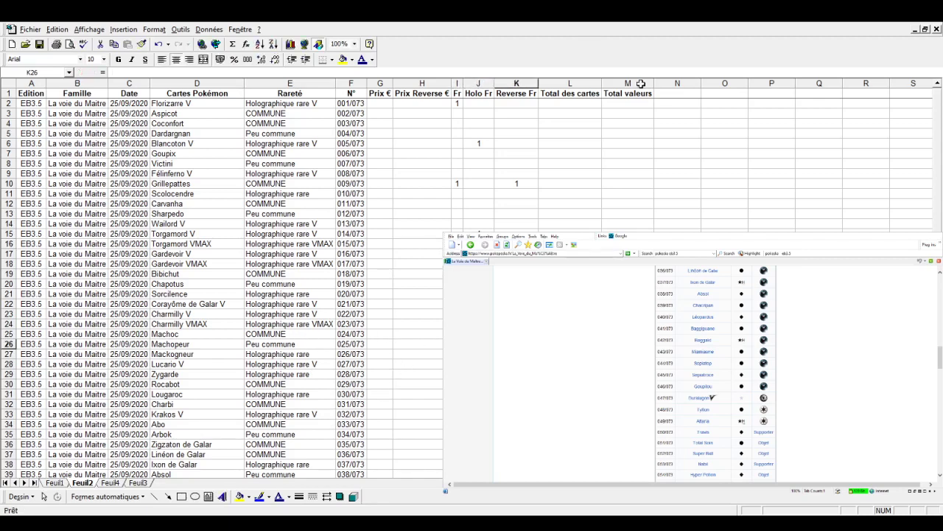
pyautogui.press('Return')
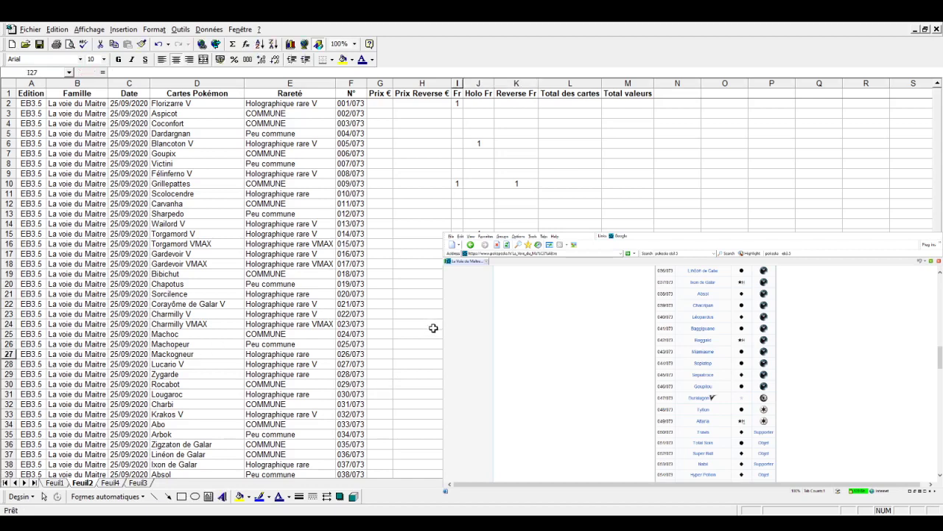
pyautogui.press('Up')
pyautogui.press('Up')
pyautogui.press('Down')
# - Enter =I2+J2+K2 in L2 to total Florizarre V's Fr, Holo Fr and Reverse Fr counts
pyautogui.click(573, 104)
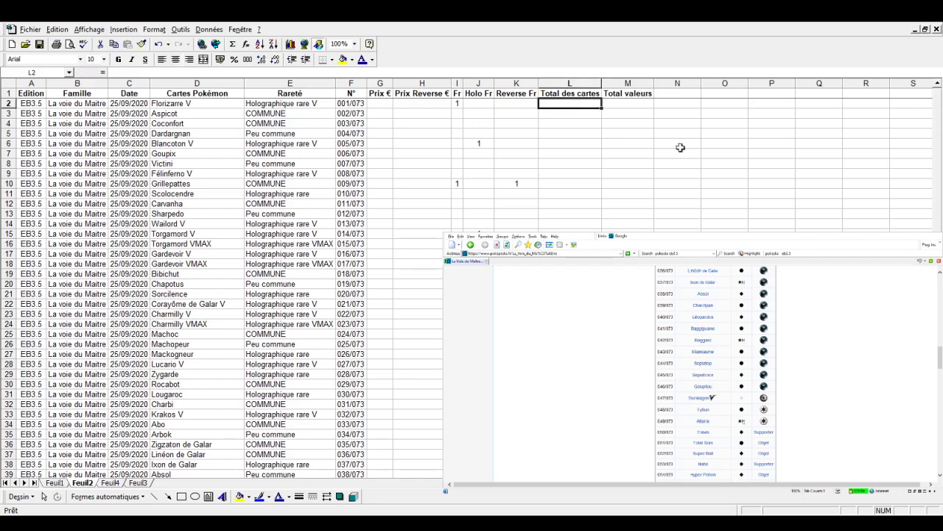
pyautogui.write('=')
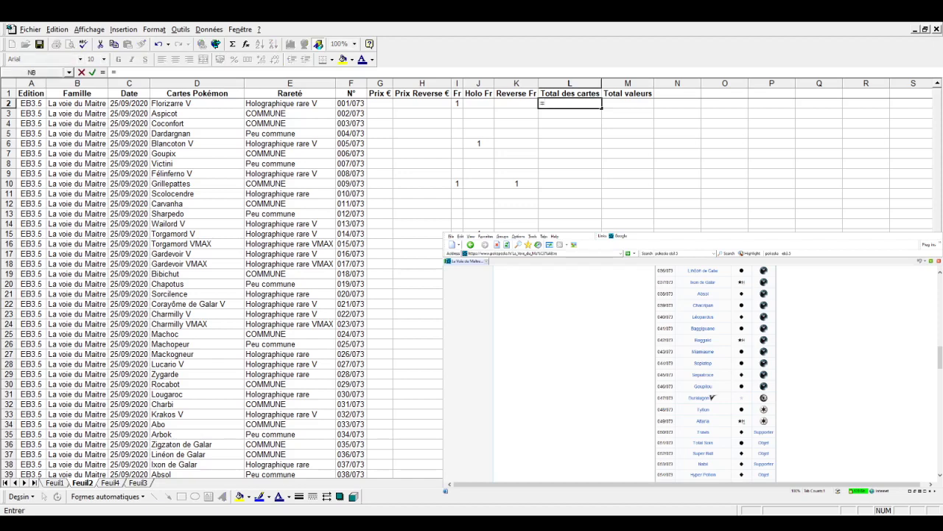
pyautogui.click(459, 104)
pyautogui.write('+')
pyautogui.click(478, 104)
pyautogui.write('+')
pyautogui.click(522, 101)
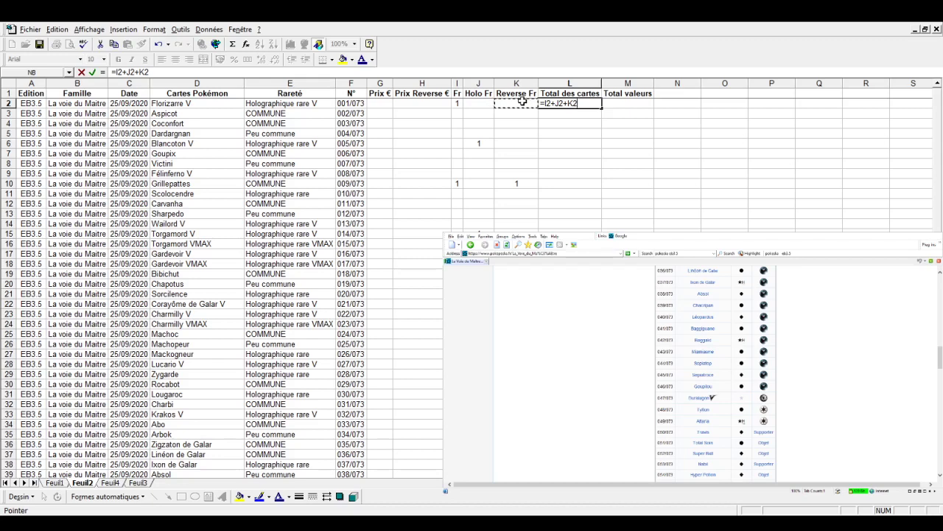
pyautogui.press('Return')
# - Select the Total des cartes column and review Florizarre V's total of 1
pyautogui.click(563, 81)
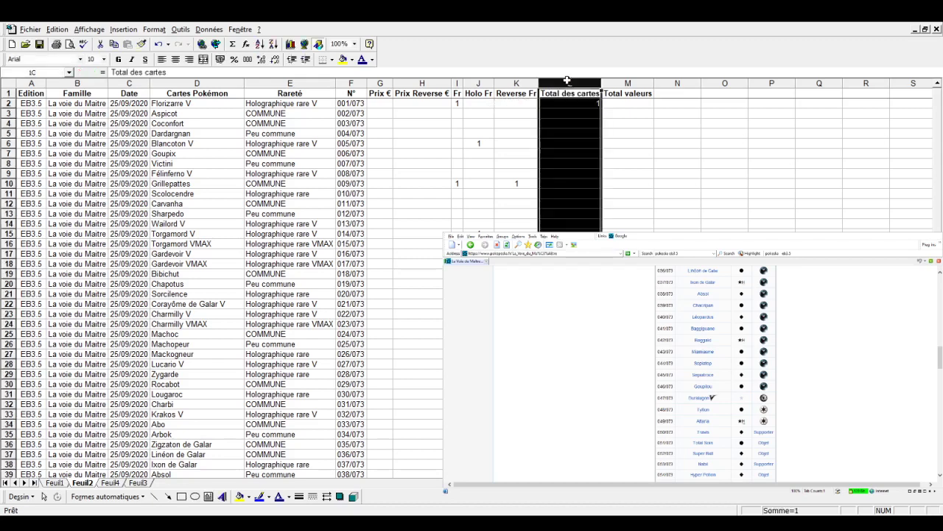
pyautogui.moveTo(597, 81); pyautogui.dragTo(590, 82)
pyautogui.click(570, 103)
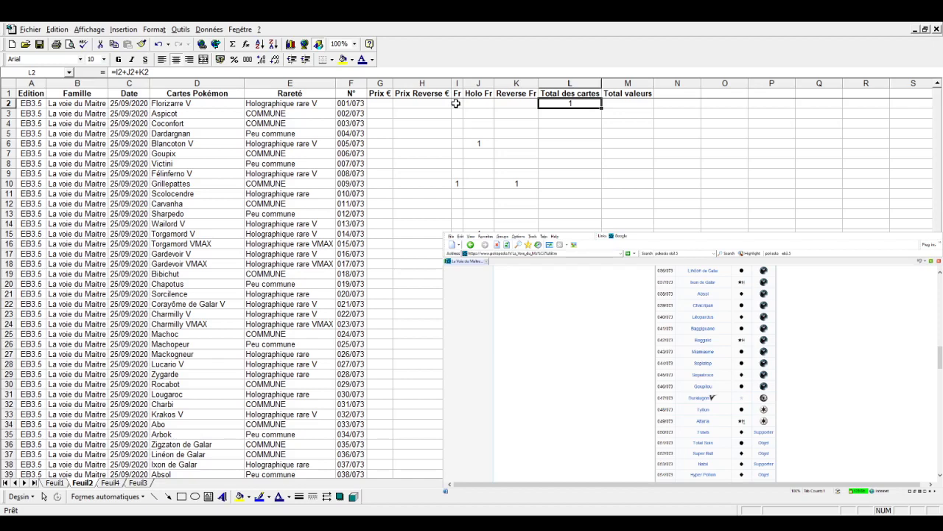
pyautogui.click(456, 104)
# - Enter =SOMME(I3:K3) in L3 for Aspicot's Total des cartes
pyautogui.click(561, 114)
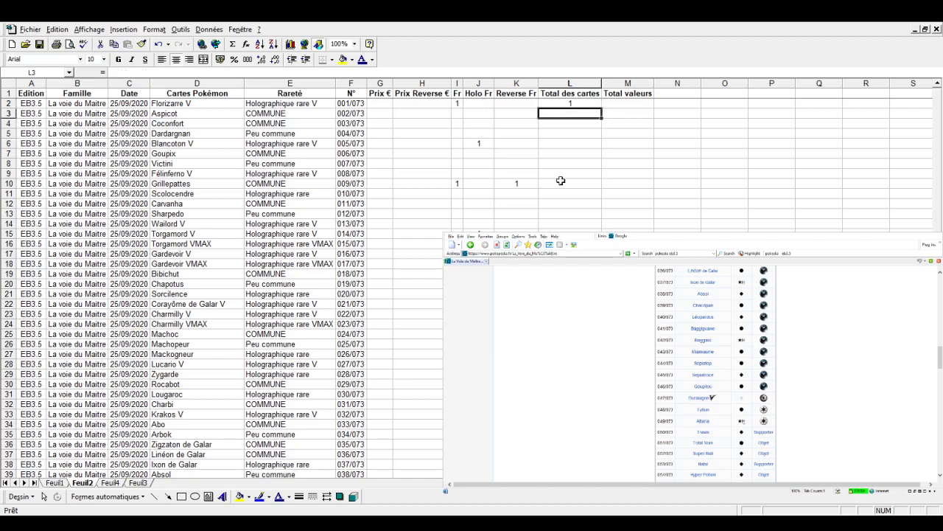
pyautogui.write('=s')
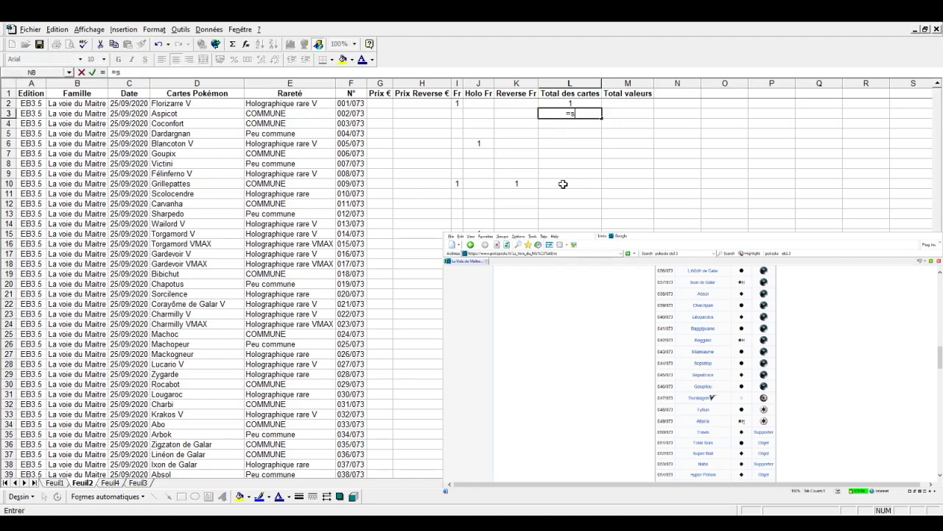
pyautogui.write('omm(')
pyautogui.press('BackSpace')
pyautogui.write('e(')
pyautogui.click(457, 112)
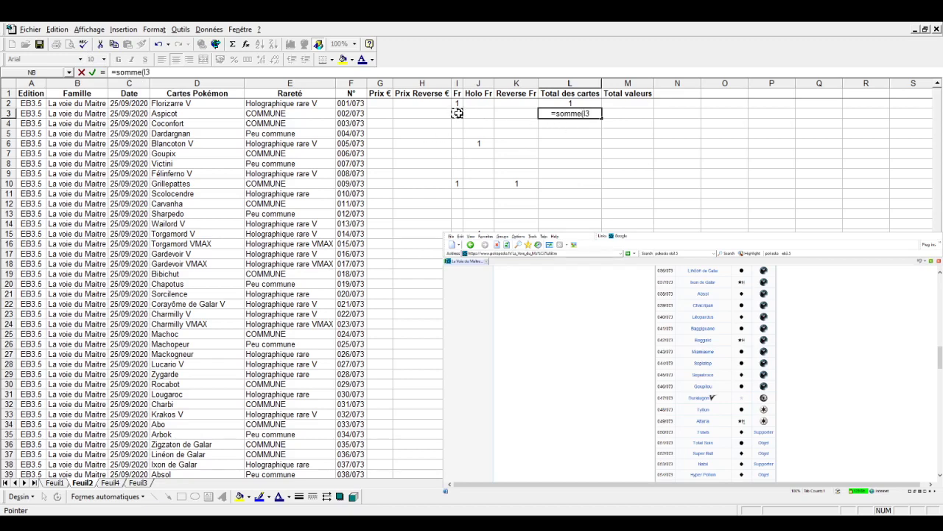
pyautogui.moveTo(457, 113); pyautogui.dragTo(522, 113)
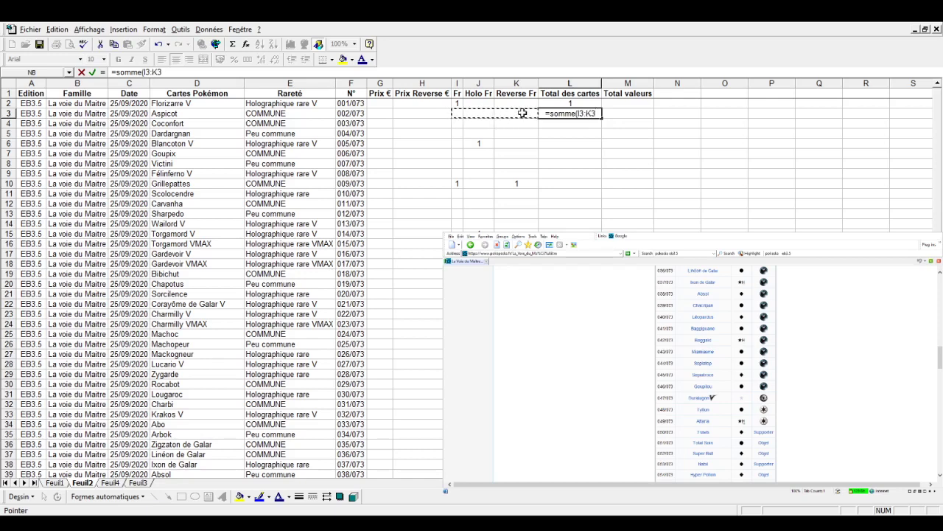
pyautogui.press('Return')
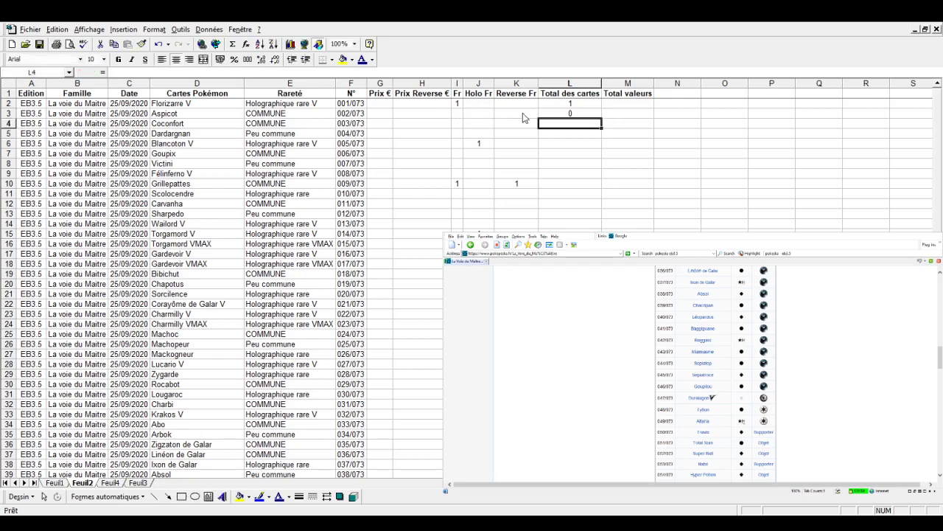
# - Fill the SOMME formula down to row 81 and inspect a copied total
pyautogui.click(594, 113)
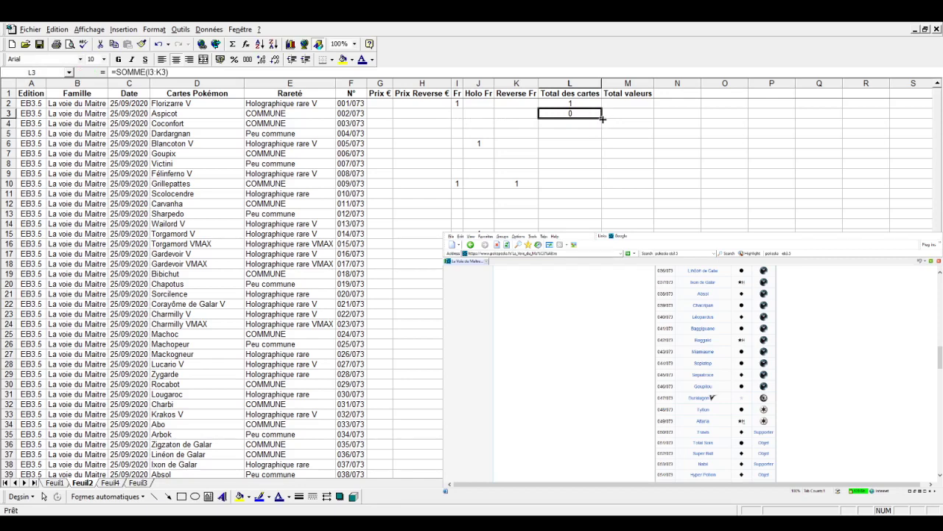
pyautogui.moveTo(603, 119); pyautogui.dragTo(599, 507)
pyautogui.scroll(20, 221, 280)
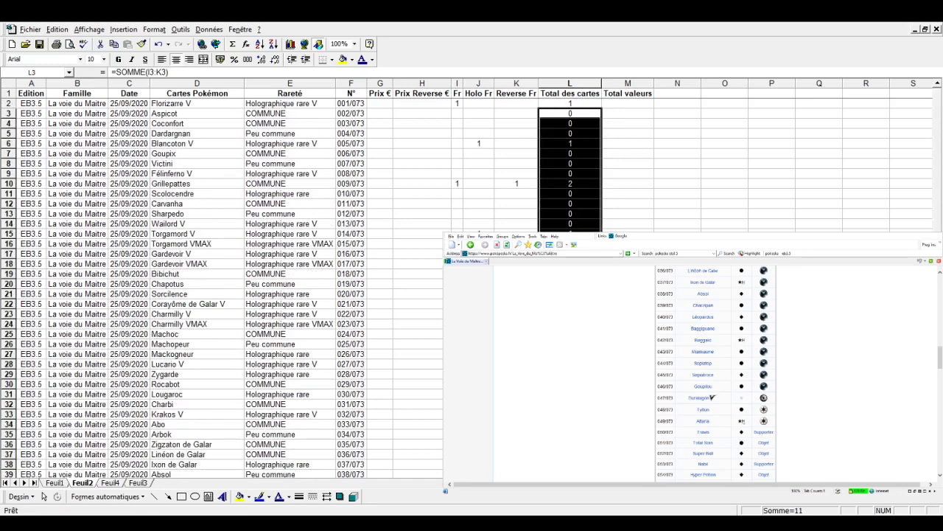
pyautogui.scroll(-2, 221, 280)
pyautogui.click(570, 293)
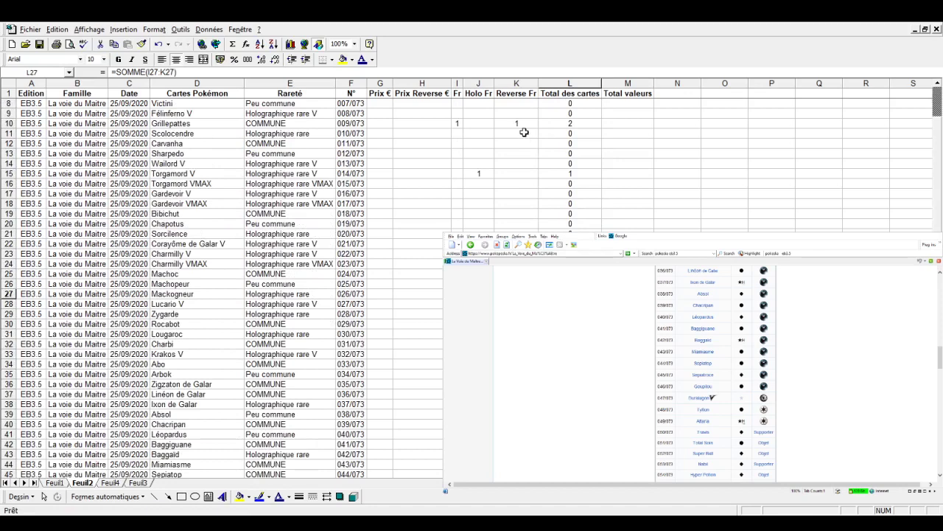
pyautogui.scroll(2, 524, 132)
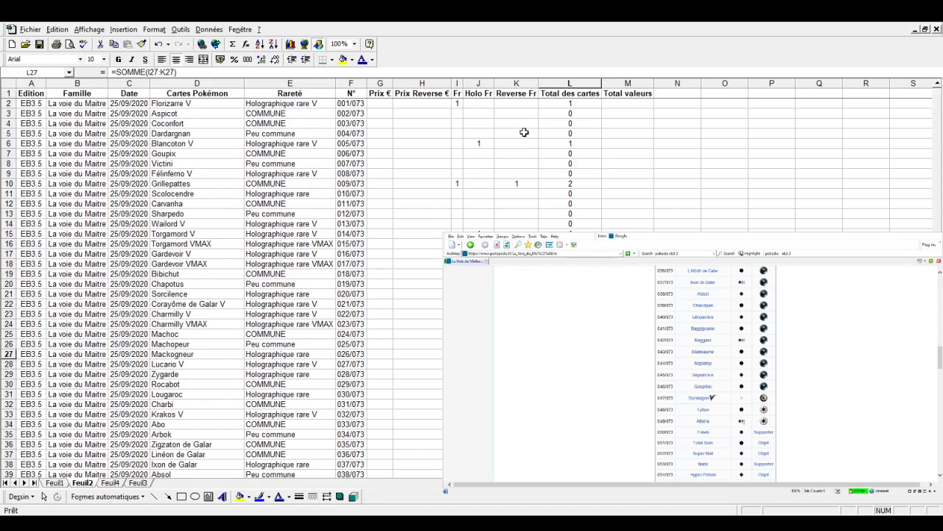
# - Enter a Prix € of 5 for Florizarre V, then select Prix €, Prix Reverse € and Total valeurs columns
pyautogui.click(387, 105)
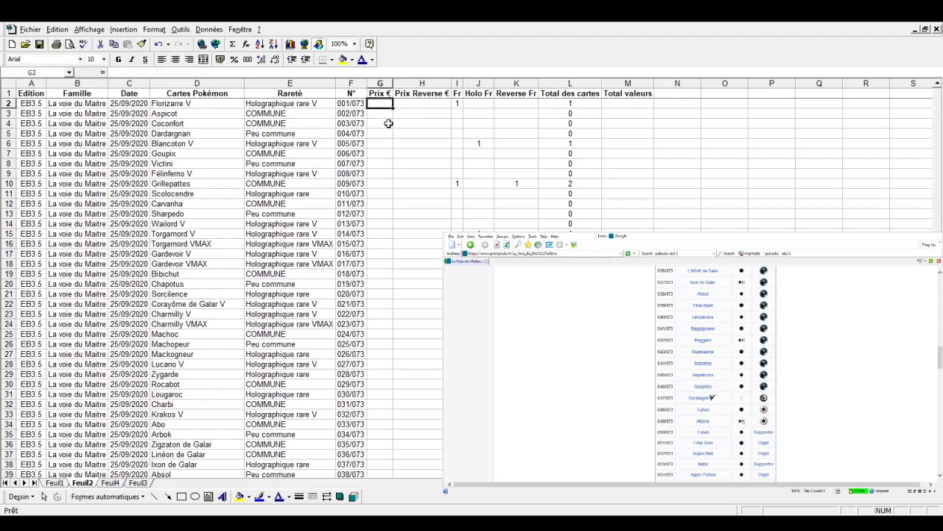
pyautogui.write('5')
pyautogui.press('Tab')
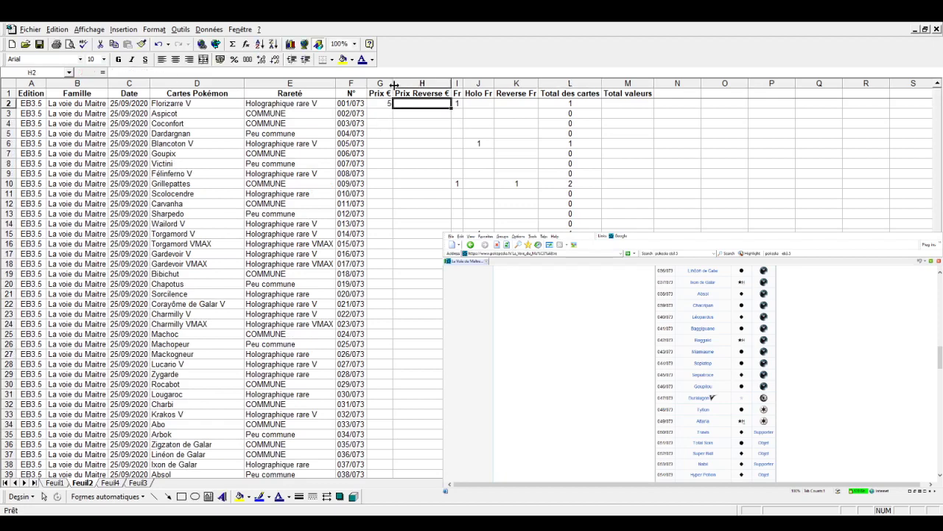
pyautogui.moveTo(380, 84); pyautogui.dragTo(424, 83)
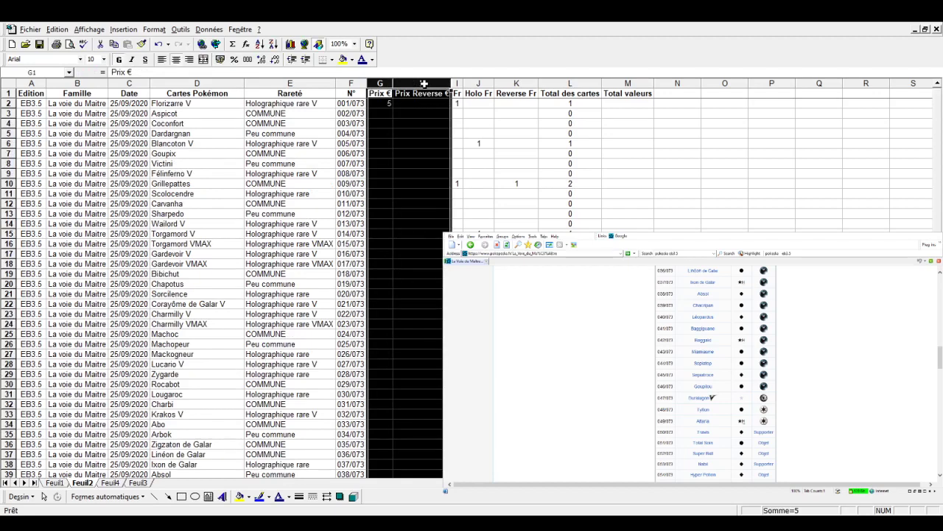
pyautogui.keyDown('ctrl'); pyautogui.click(625, 83); pyautogui.keyUp('ctrl')
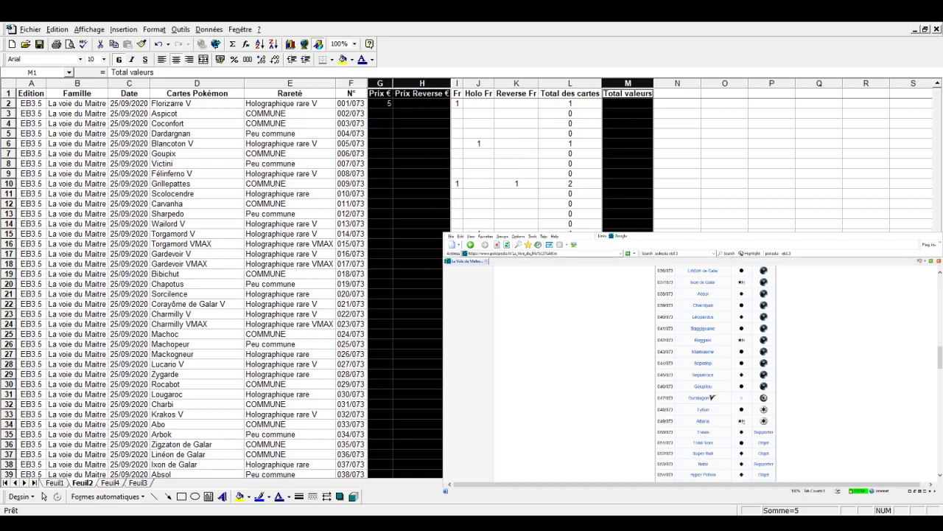
# - Format G2 as euros and enter 0,25 € in G3–G4 and 0,50 € in G5
pyautogui.hotkey('ctrl', 'shift', '4')
pyautogui.click(379, 114)
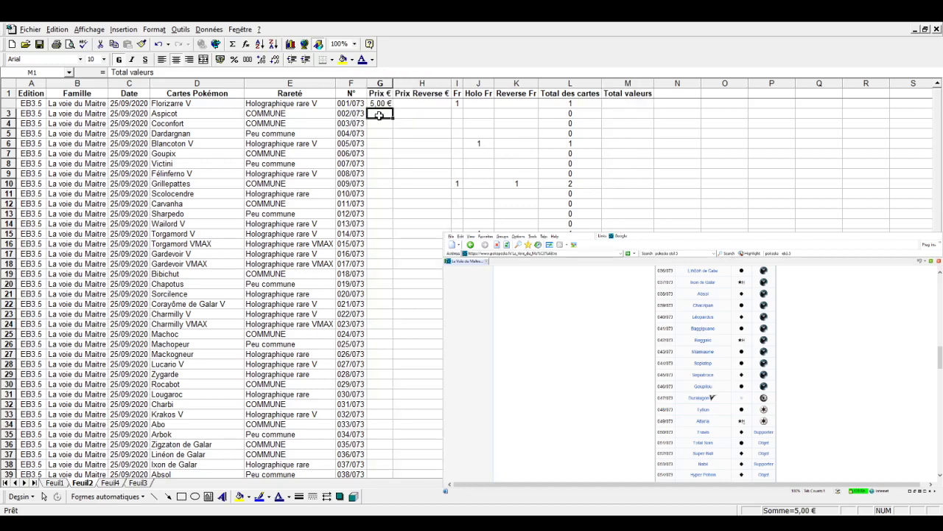
pyautogui.write('0,25')
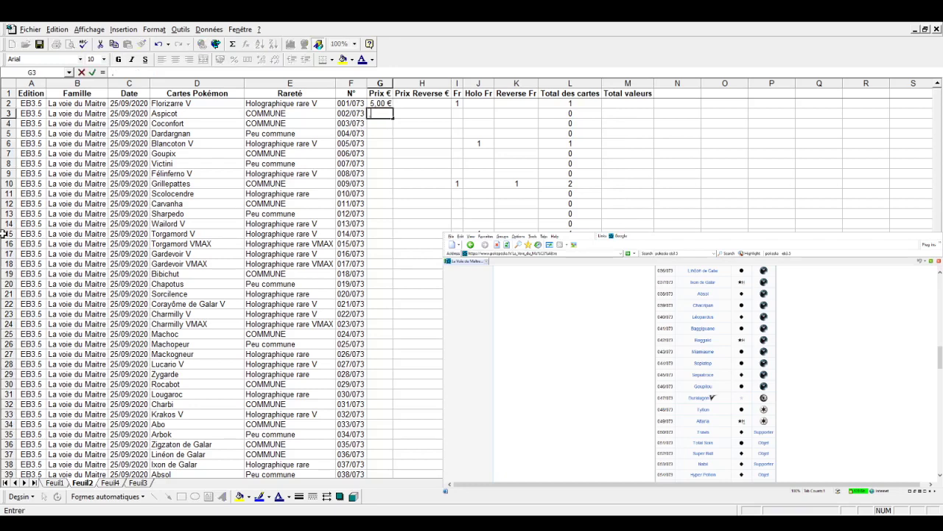
pyautogui.press('Return')
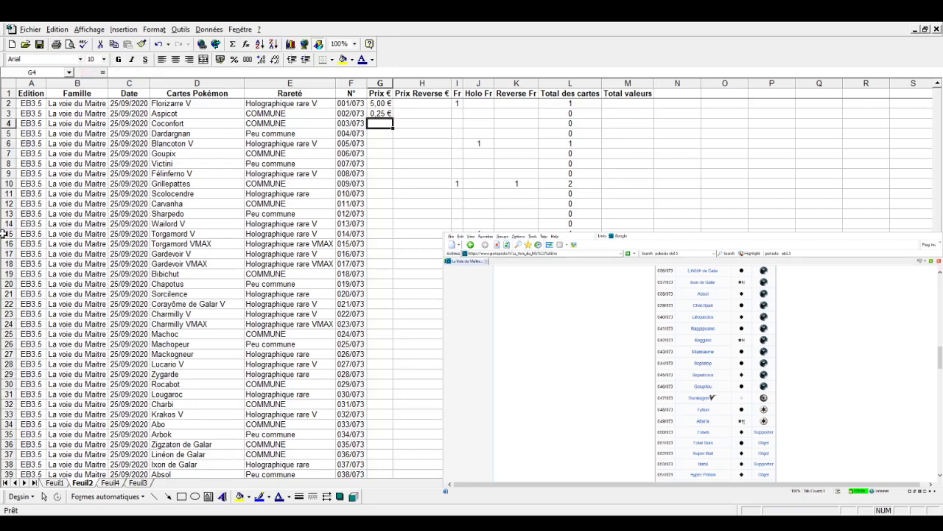
pyautogui.press('Up')
pyautogui.hotkey('ctrl', 'c')
pyautogui.press('Down')
pyautogui.hotkey('ctrl', 'v')
pyautogui.press('Down')
pyautogui.write(',')
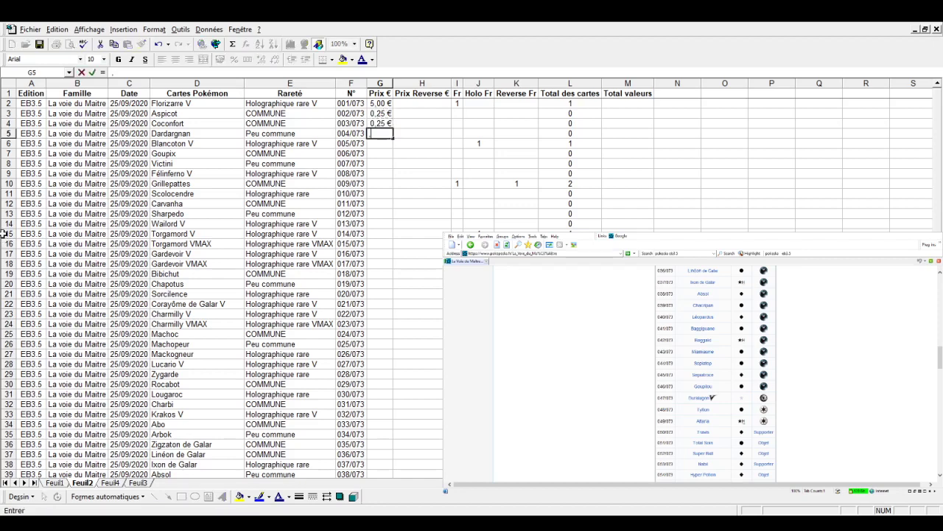
pyautogui.write('5')
pyautogui.press('Return')
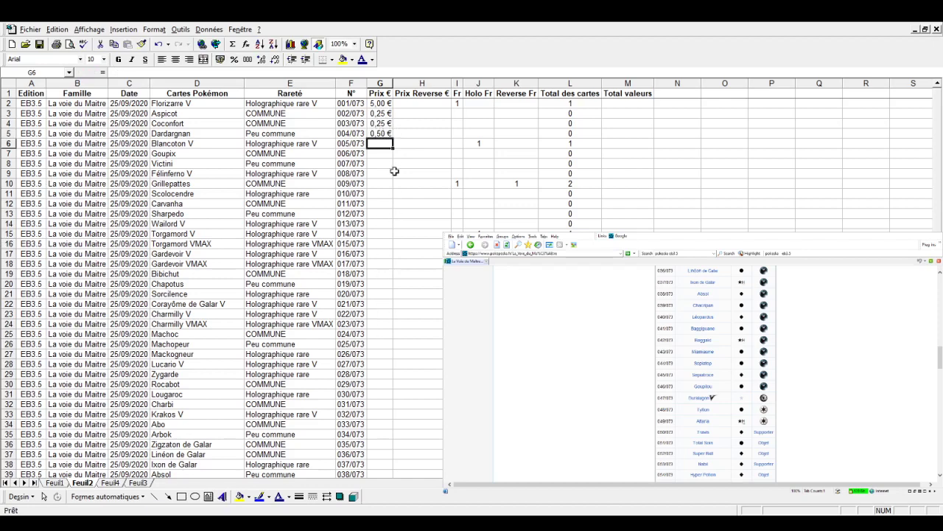
# - Copy 0,25 € into G25 and G19, and 0,50 € into G26
pyautogui.click(391, 123)
pyautogui.hotkey('ctrl', 'c')
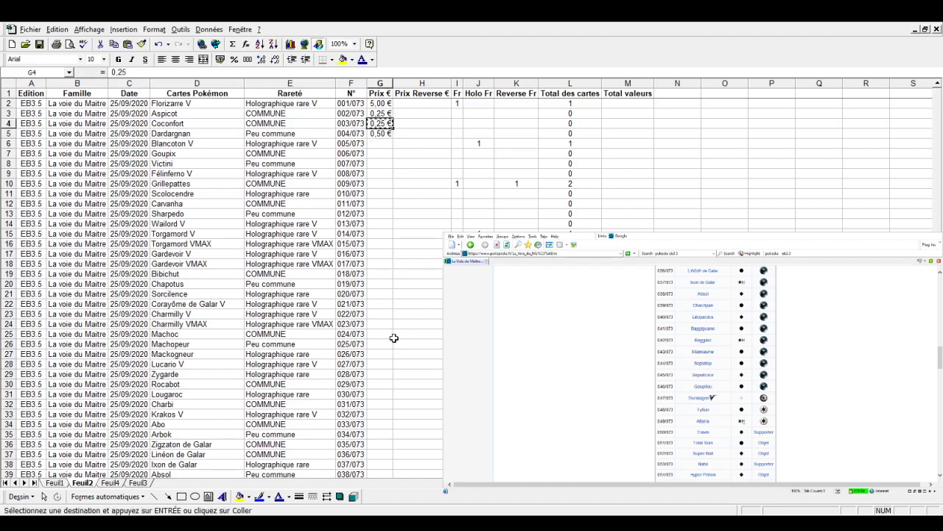
pyautogui.click(394, 336)
pyautogui.hotkey('ctrl', 'v')
pyautogui.click(380, 273)
pyautogui.hotkey('ctrl', 'v')
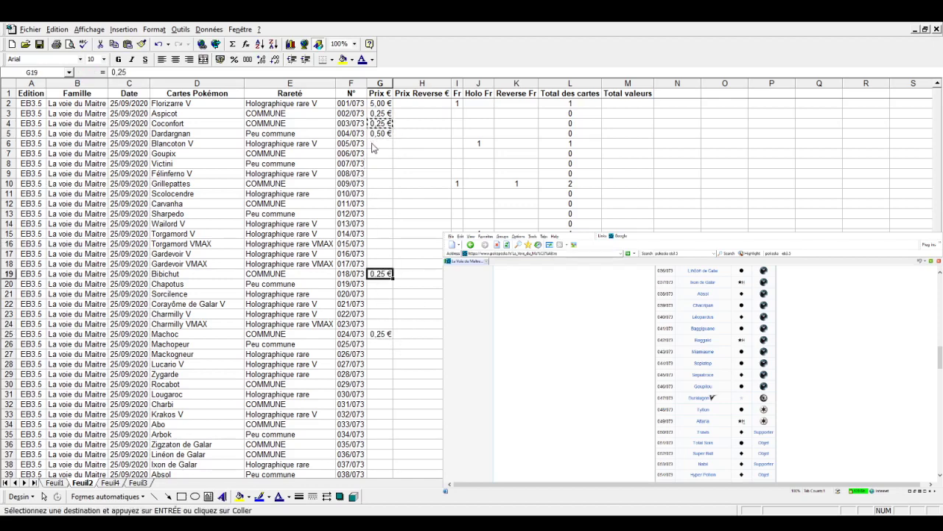
pyautogui.click(373, 133)
pyautogui.hotkey('ctrl', 'c')
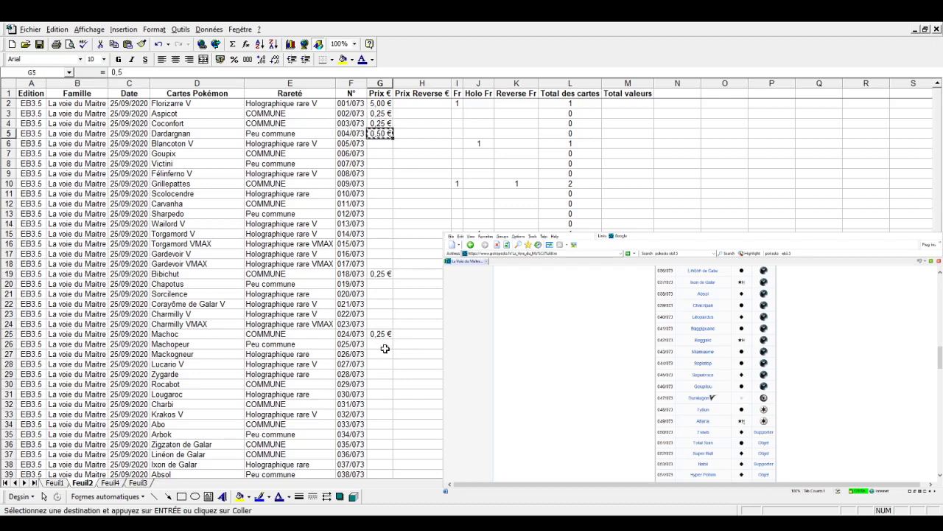
pyautogui.click(385, 344)
pyautogui.hotkey('ctrl', 'v')
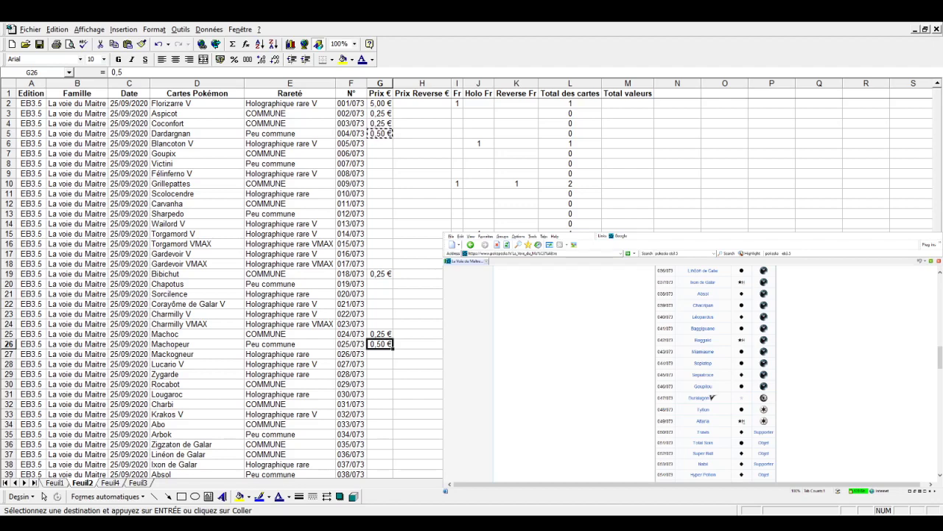
pyautogui.click(628, 334)
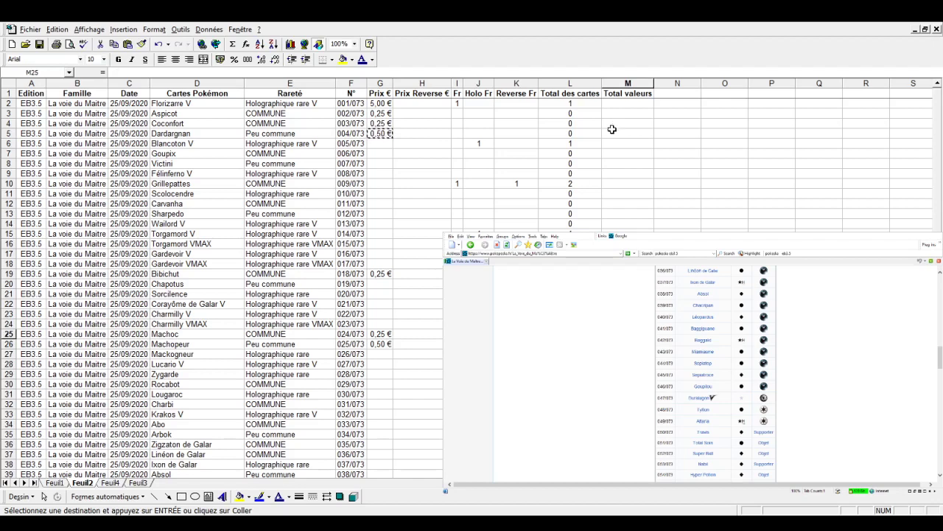
# - Rename the M1 header to 'Total valeurs Fr', autofit column M, and start a formula in M2
pyautogui.click(635, 91)
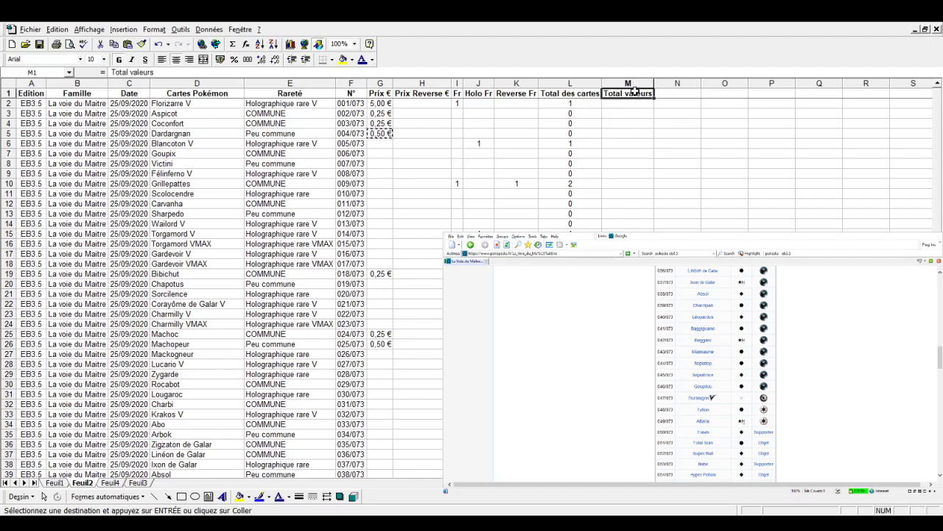
pyautogui.click(662, 94)
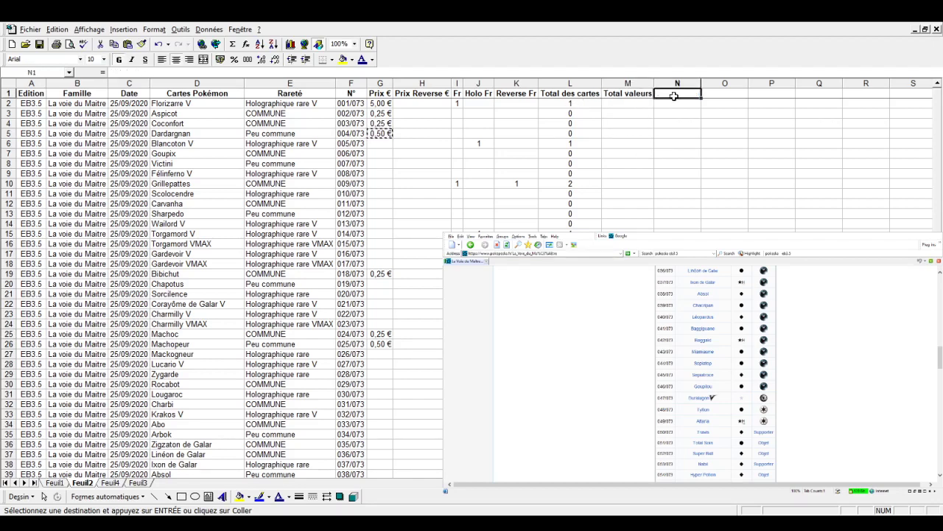
pyautogui.click(720, 96)
pyautogui.click(767, 93)
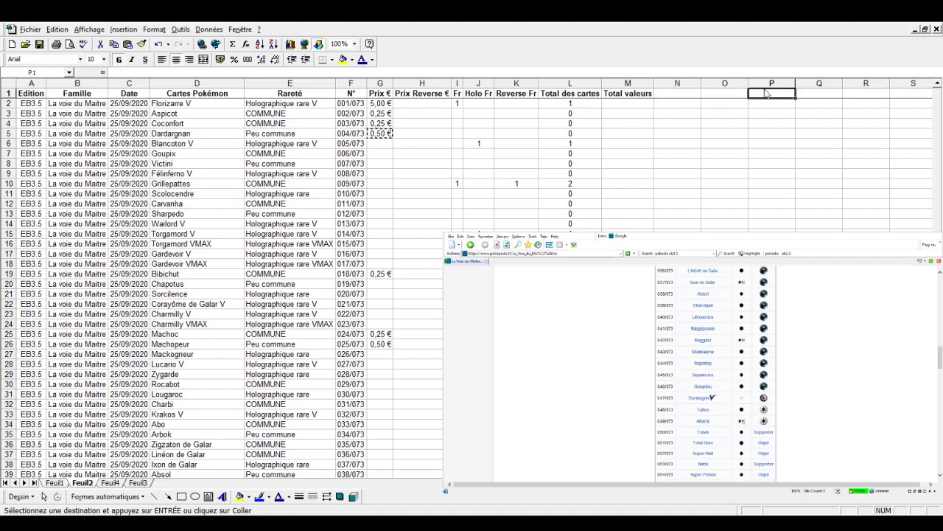
pyautogui.click(627, 104)
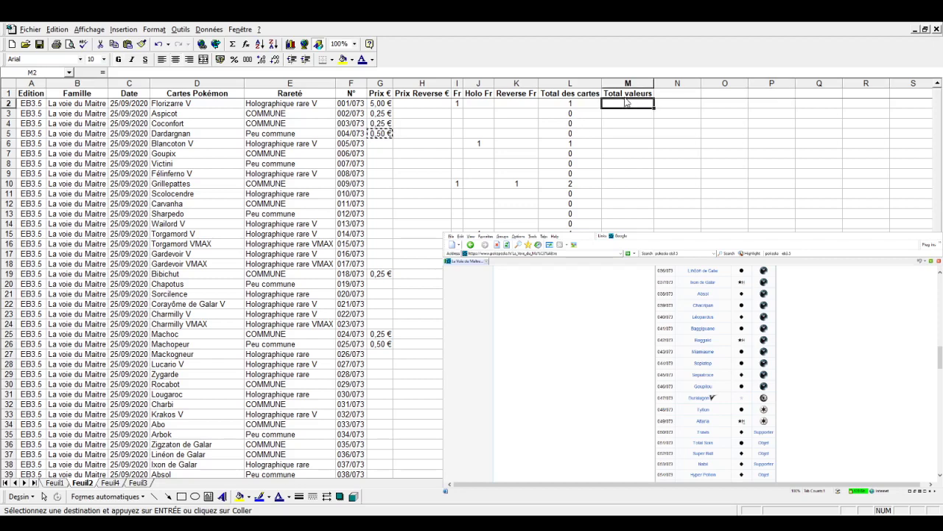
pyautogui.click(624, 95)
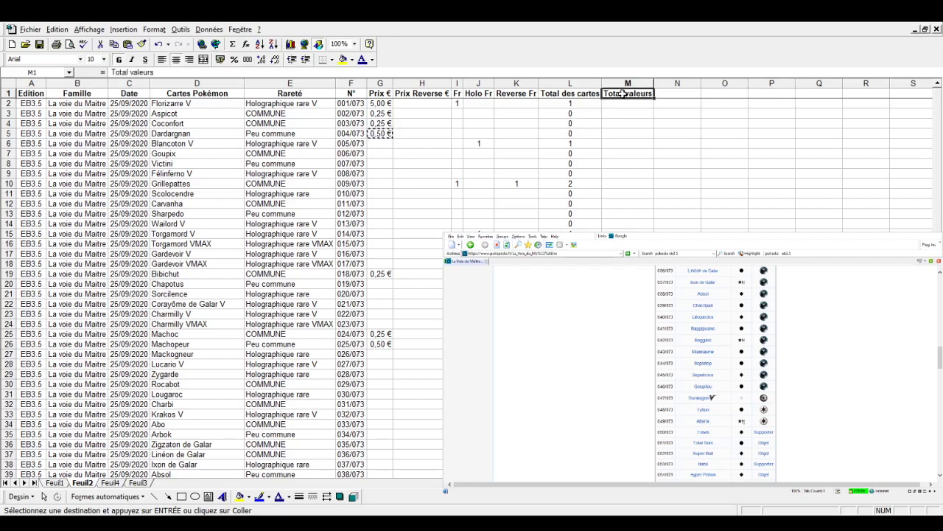
pyautogui.click(493, 71)
pyautogui.write('Fr')
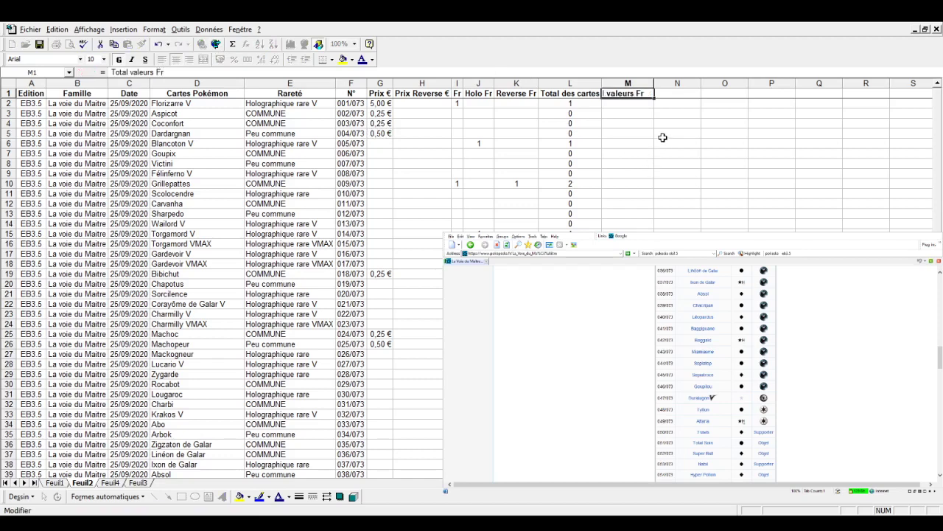
pyautogui.click(664, 136)
pyautogui.doubleClick(655, 82)
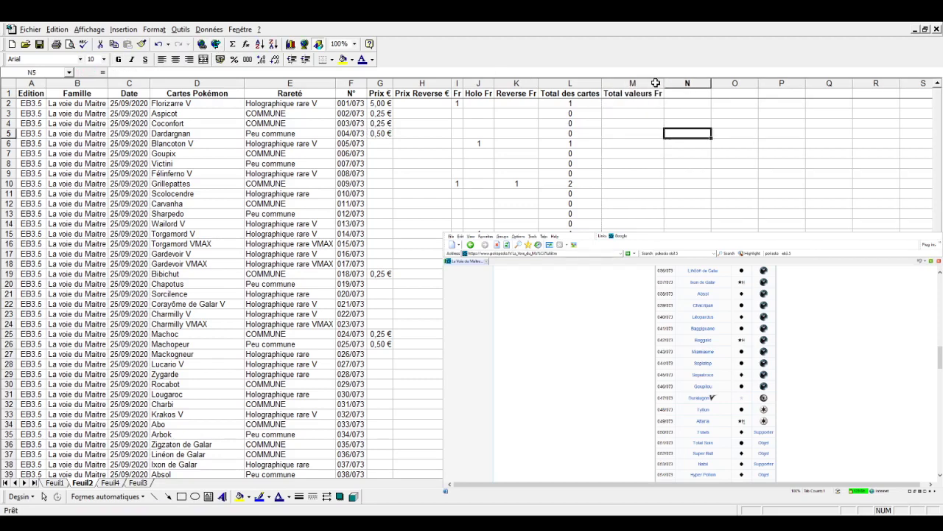
pyautogui.click(634, 103)
pyautogui.write('=')
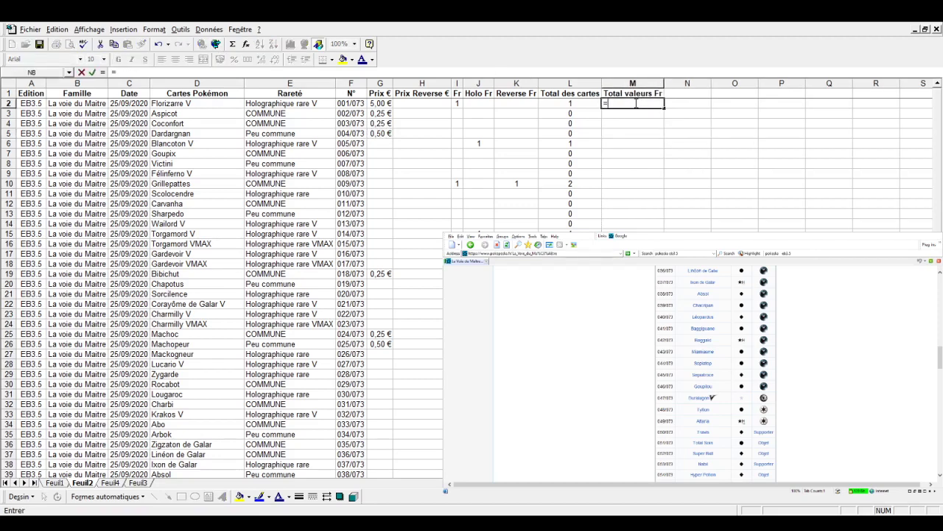
# - Complete the M2 value formula as =I2*G2
pyautogui.click(455, 105)
pyautogui.write('*')
pyautogui.click(374, 103)
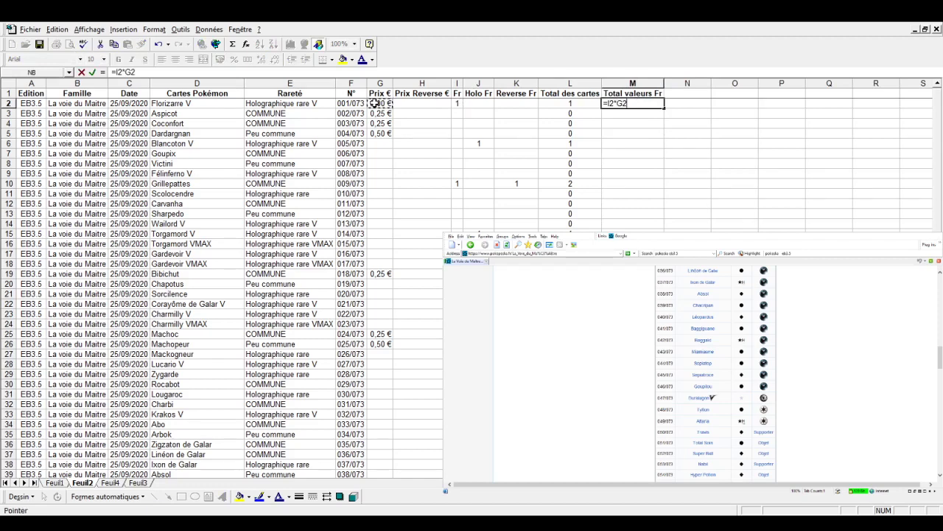
pyautogui.press('Return')
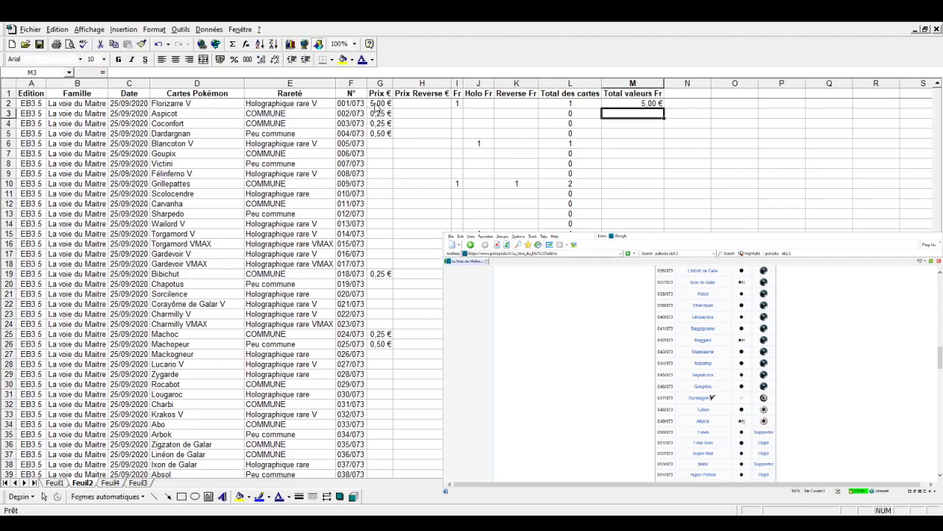
# - Clear the count in I2, enter 1 in J2 and 2 in I3
pyautogui.click(457, 103)
pyautogui.press('Delete')
pyautogui.press('Right')
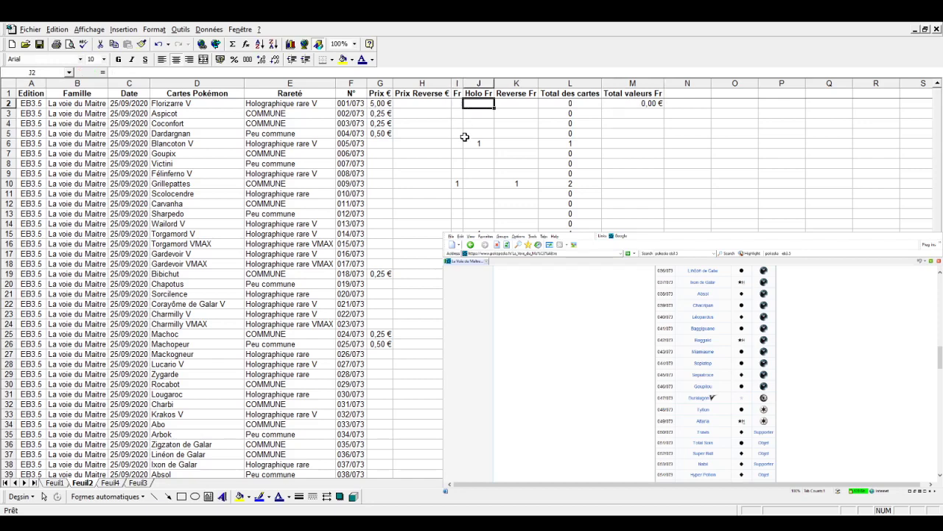
pyautogui.write('1')
pyautogui.press('Return')
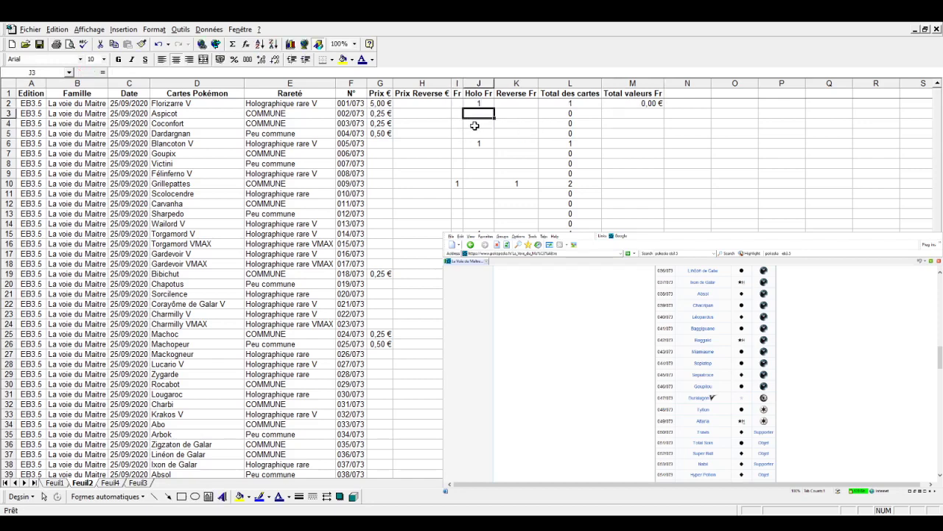
pyautogui.click(457, 113)
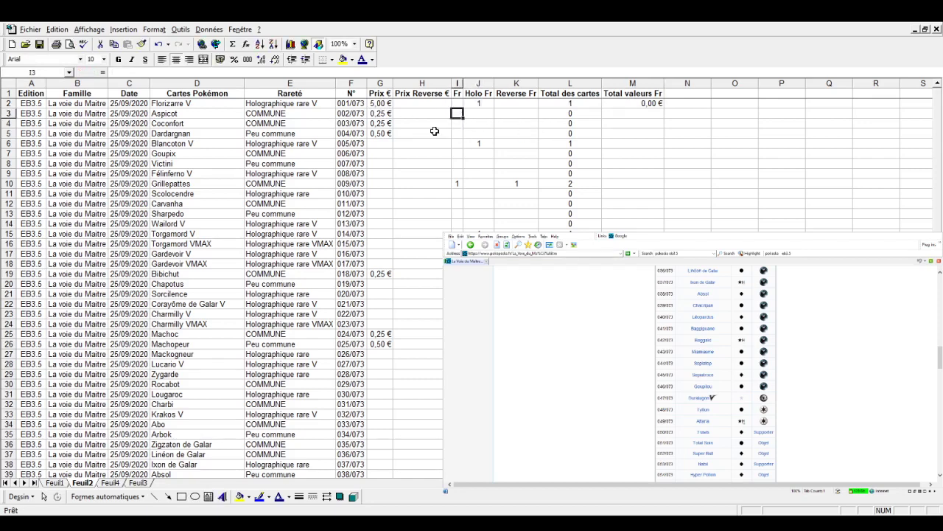
pyautogui.write('2')
pyautogui.press('Return')
# - Enter =I3*G3 in M3, then check the M3 and L2 formulas
pyautogui.click(656, 104)
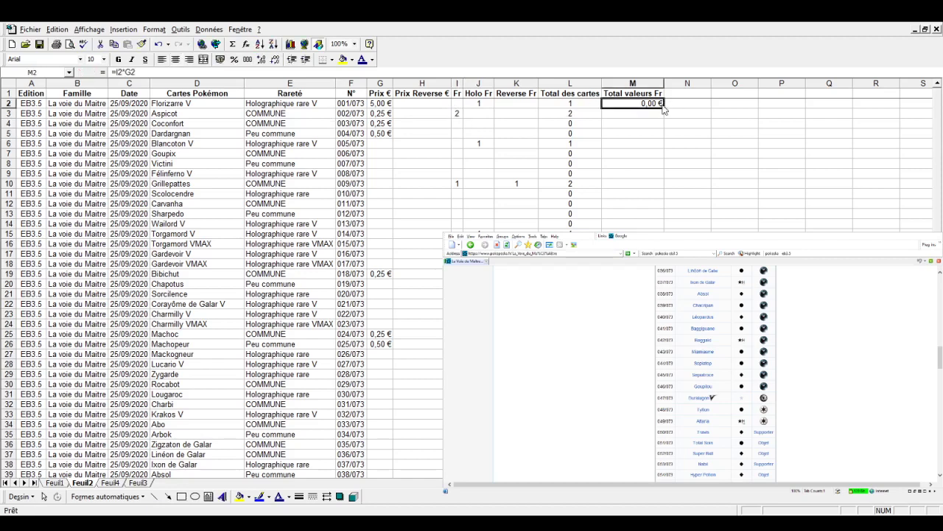
pyautogui.click(653, 110)
pyautogui.write('=')
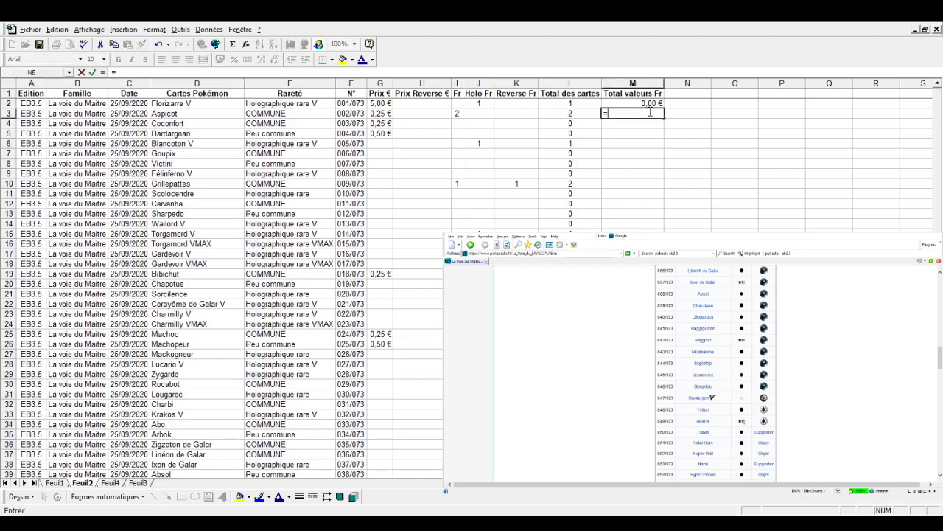
pyautogui.click(453, 113)
pyautogui.write('*')
pyautogui.click(380, 112)
pyautogui.press('Return')
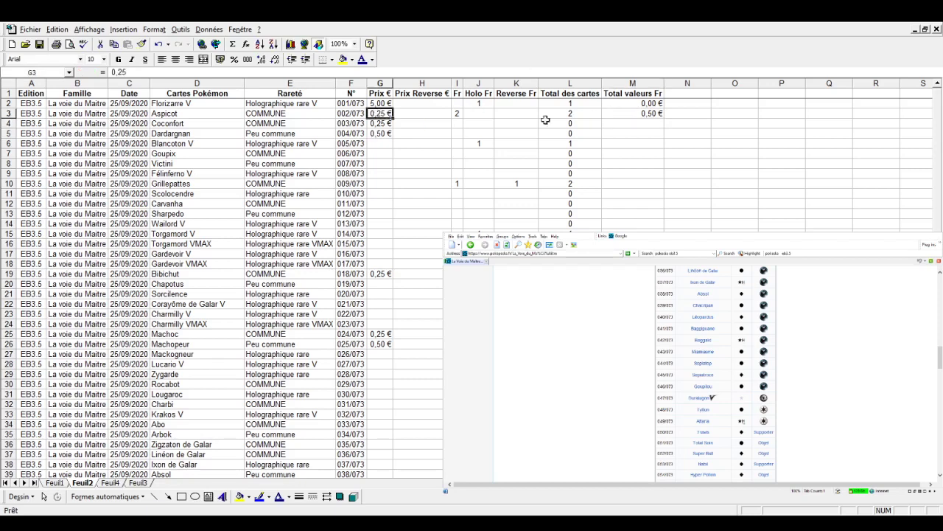
pyautogui.click(623, 114)
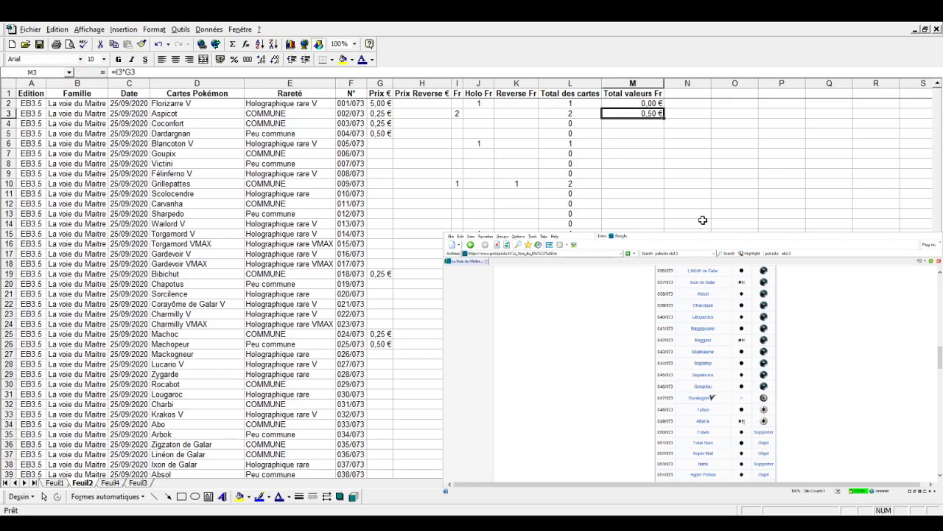
pyautogui.click(588, 102)
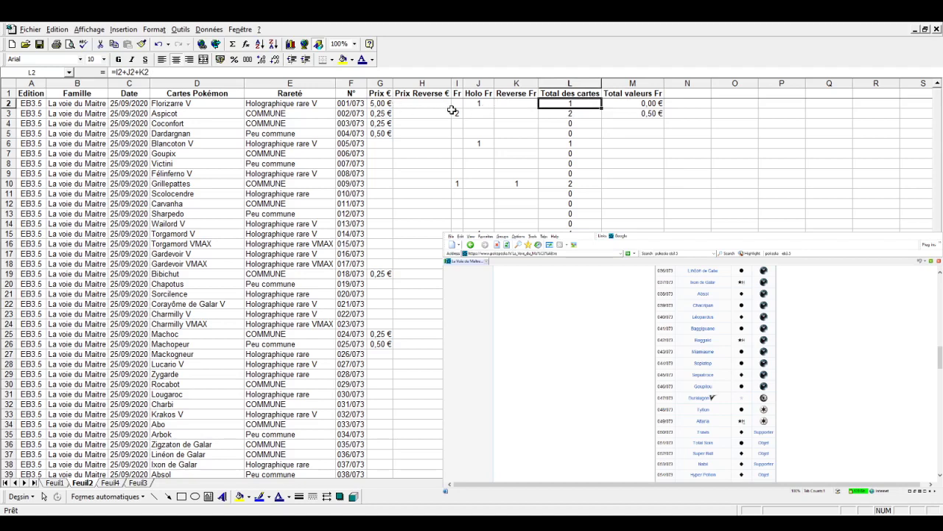
# - Head column N 'Total Valeurs €' and autofit its width
pyautogui.click(697, 93)
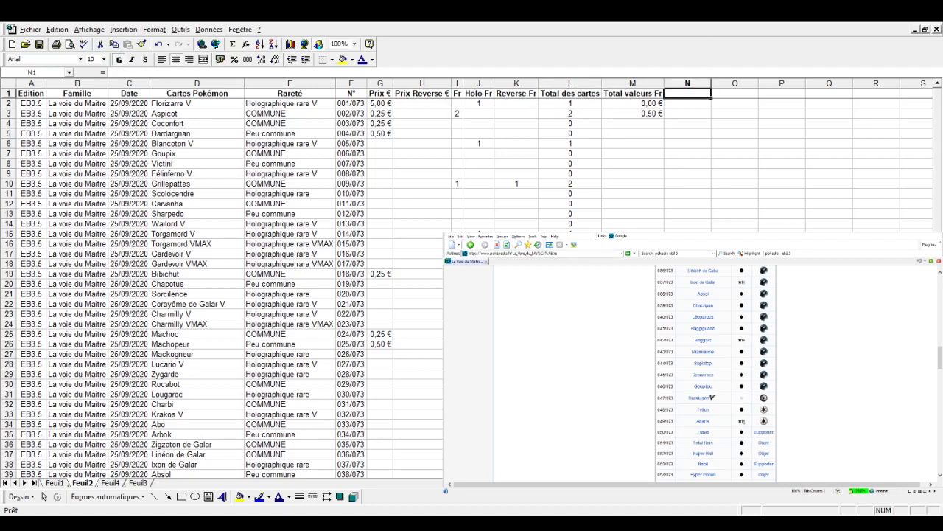
pyautogui.write('Total')
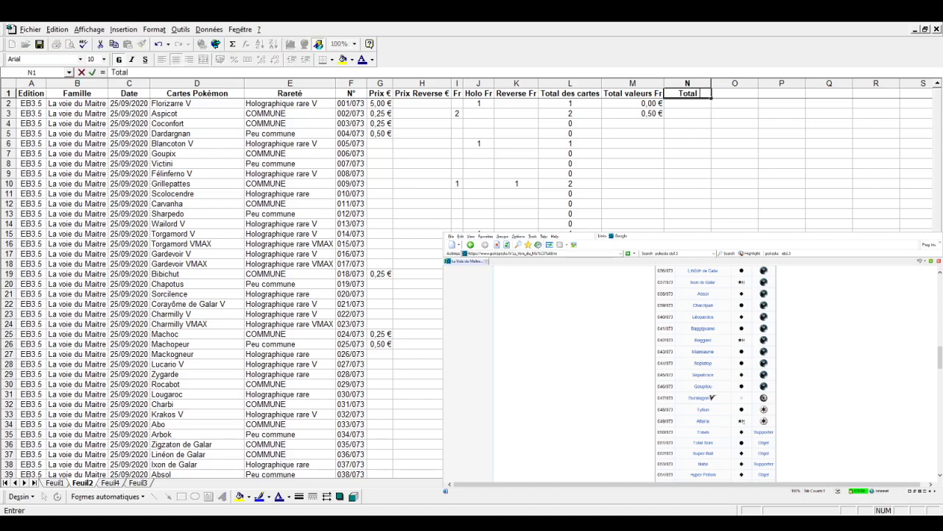
pyautogui.write(' Va')
pyautogui.write('uer')
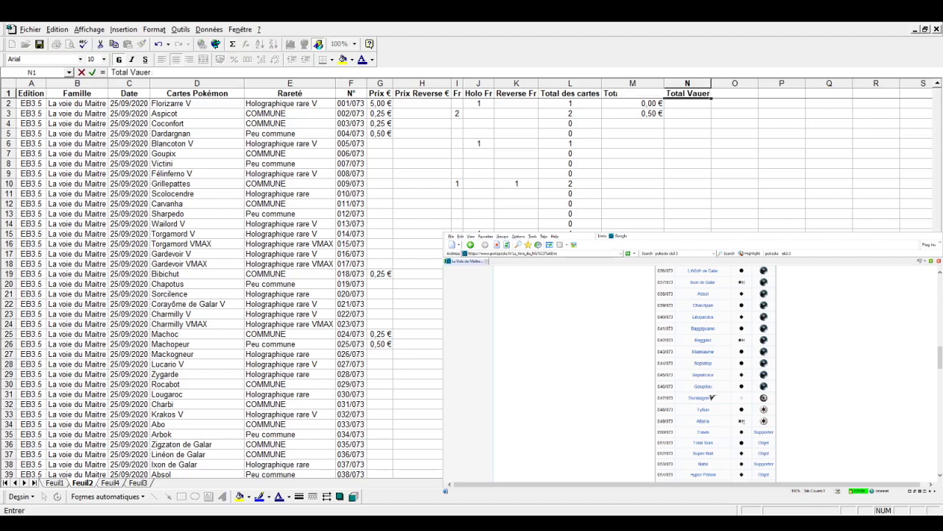
pyautogui.press('BackSpace')
pyautogui.press('BackSpace')
pyautogui.press('BackSpace')
pyautogui.write('leurs')
pyautogui.write(' €')
pyautogui.click(632, 183)
pyautogui.doubleClick(712, 83)
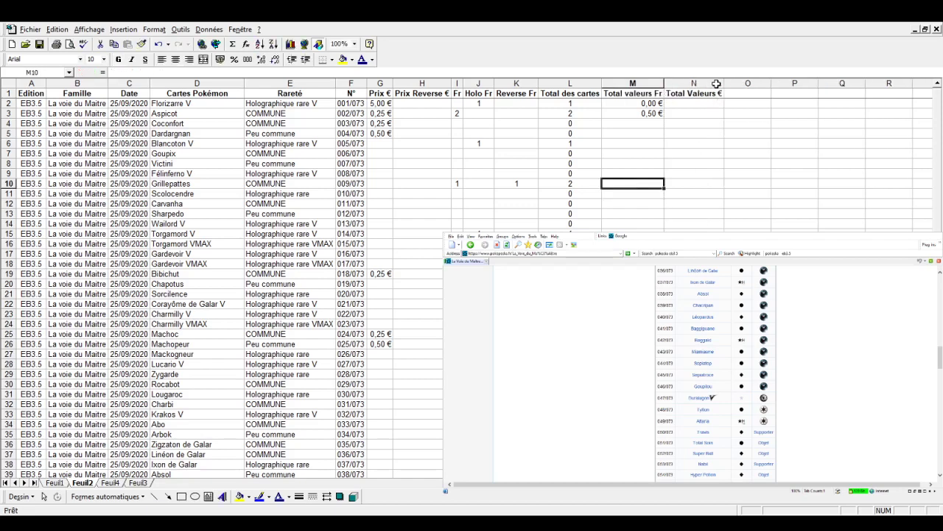
# - Enter =(I2*G2)+(J2*G2)+(K2*H2) in N2
pyautogui.click(698, 103)
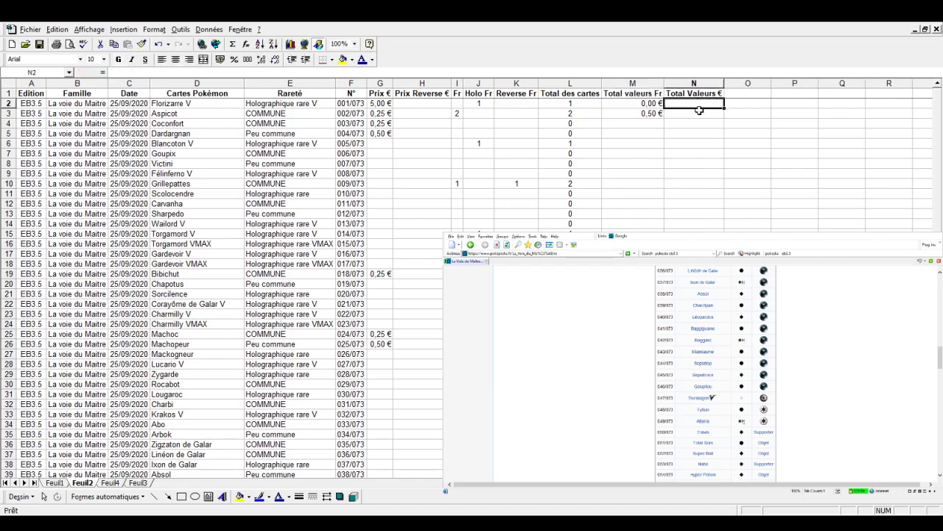
pyautogui.write('=(')
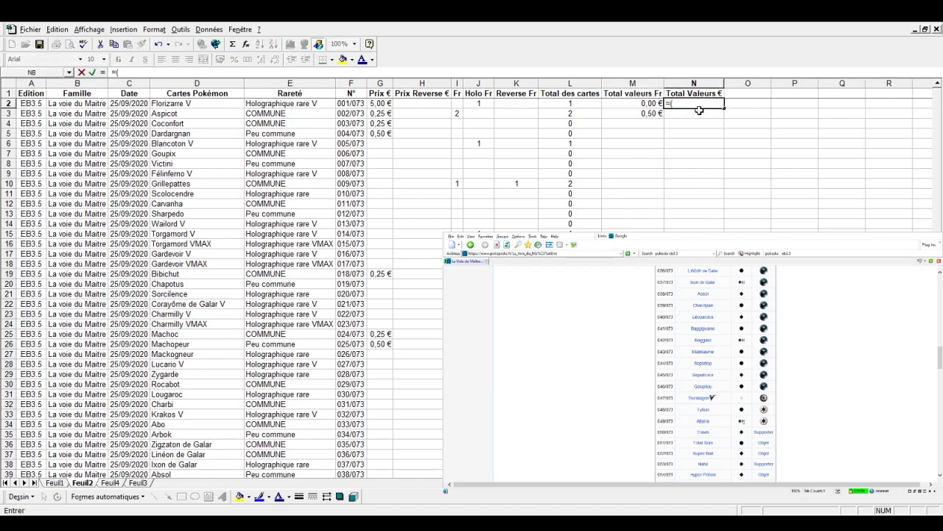
pyautogui.click(457, 103)
pyautogui.write('*')
pyautogui.click(376, 104)
pyautogui.write(')')
pyautogui.write('+(')
pyautogui.click(475, 104)
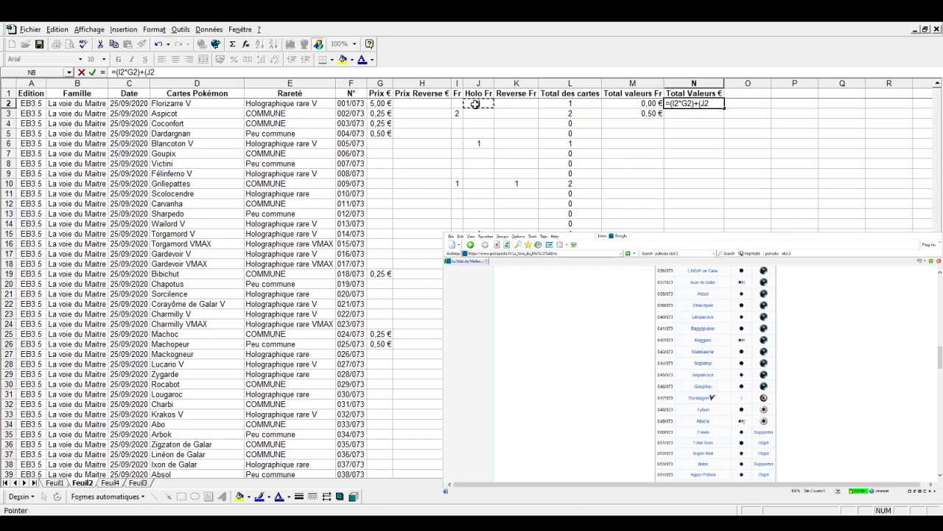
pyautogui.write('*')
pyautogui.click(383, 104)
pyautogui.write(')+(')
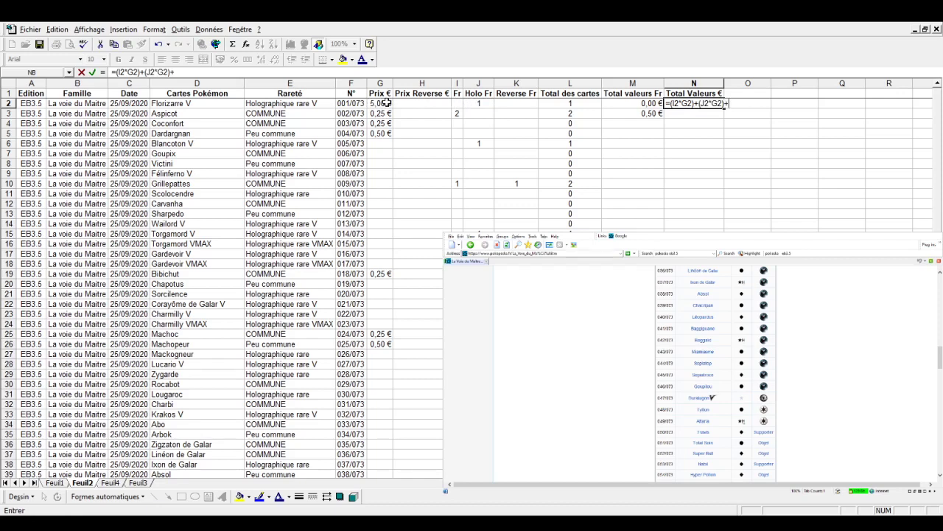
pyautogui.click(503, 105)
pyautogui.write('*')
pyautogui.click(441, 107)
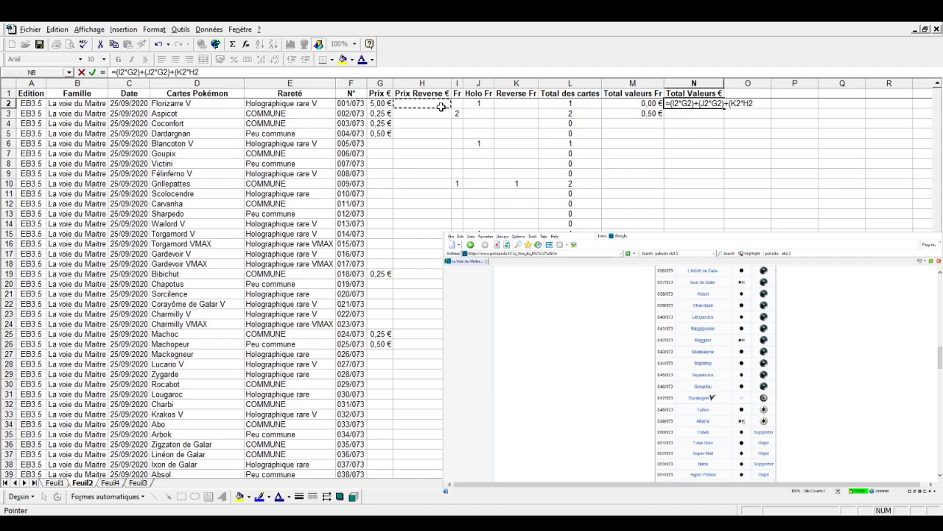
pyautogui.write(')')
pyautogui.press('Return')
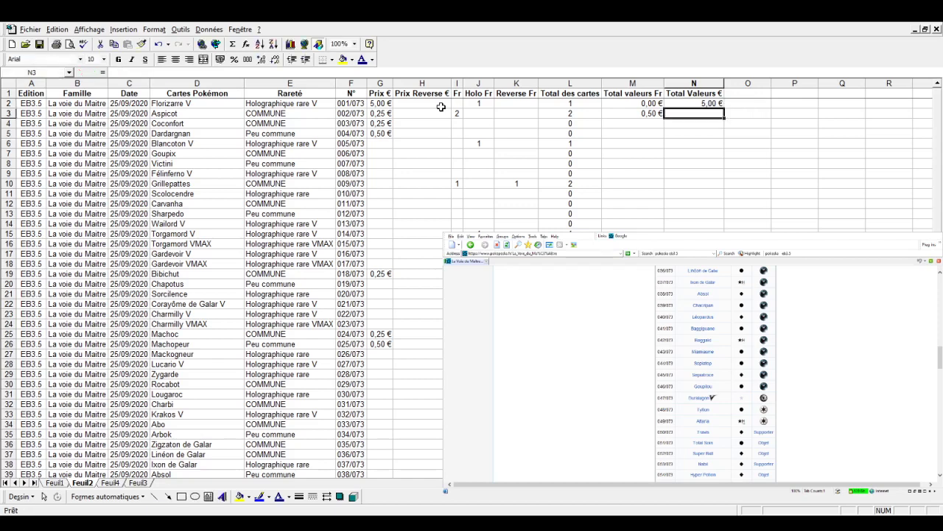
pyautogui.click(697, 103)
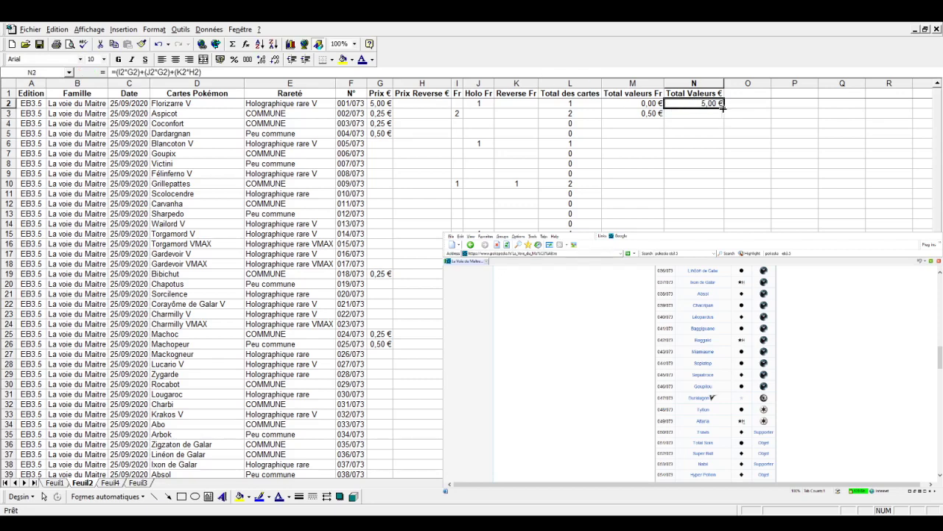
# - Set Grillepattes' prices: 0,25 € in G10 and 0,75 € reverse in H10
pyautogui.click(390, 183)
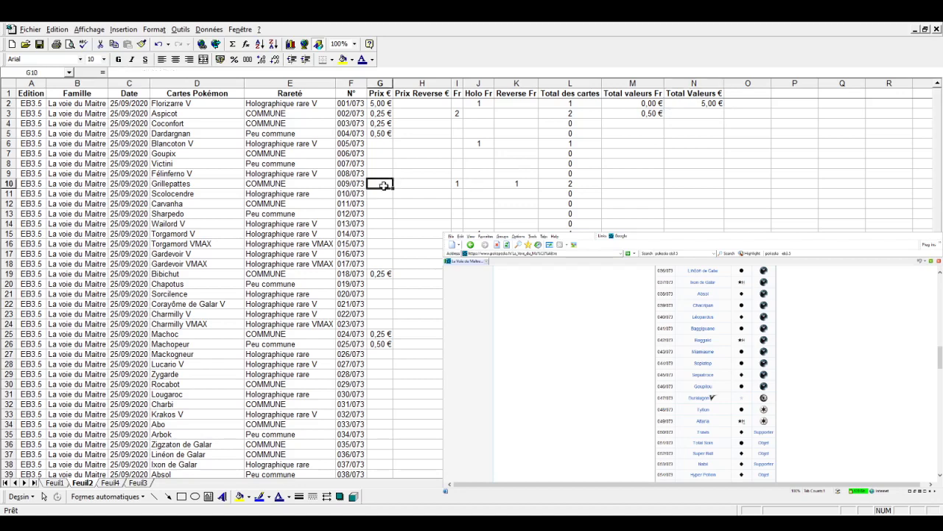
pyautogui.click(380, 273)
pyautogui.hotkey('ctrl', 'c')
pyautogui.click(380, 183)
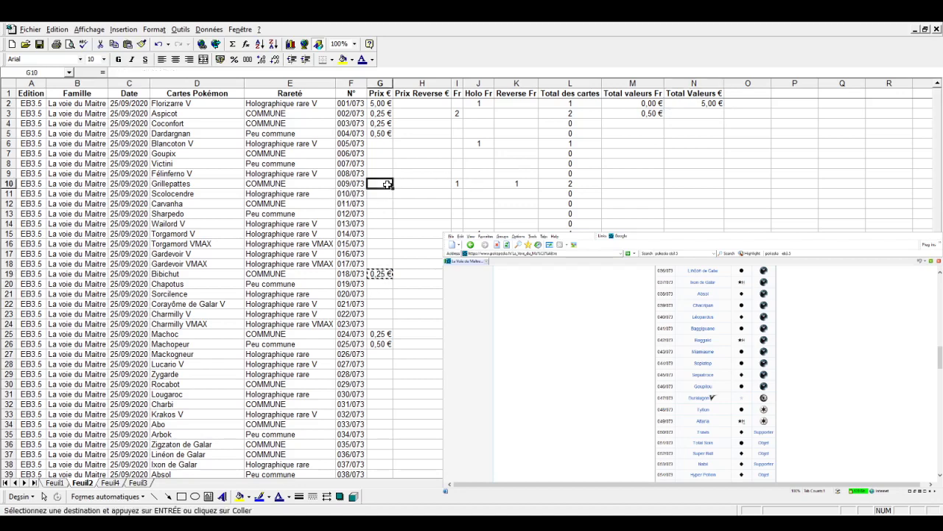
pyautogui.hotkey('ctrl', 'v')
pyautogui.click(415, 182)
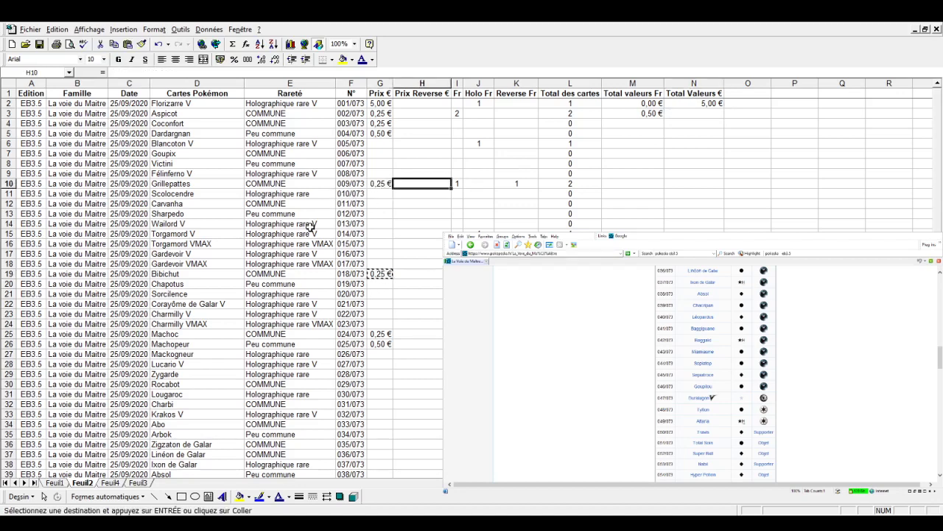
pyautogui.write('0,75')
pyautogui.press('Return')
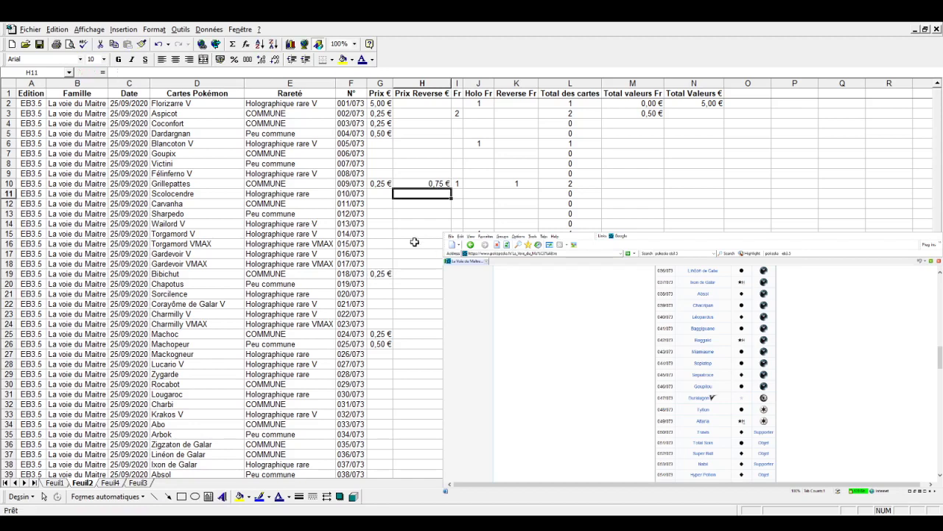
# - Enter 10 € in G15 for Torgamord V and 15 € in G6 for Blancoton V
pyautogui.click(370, 234)
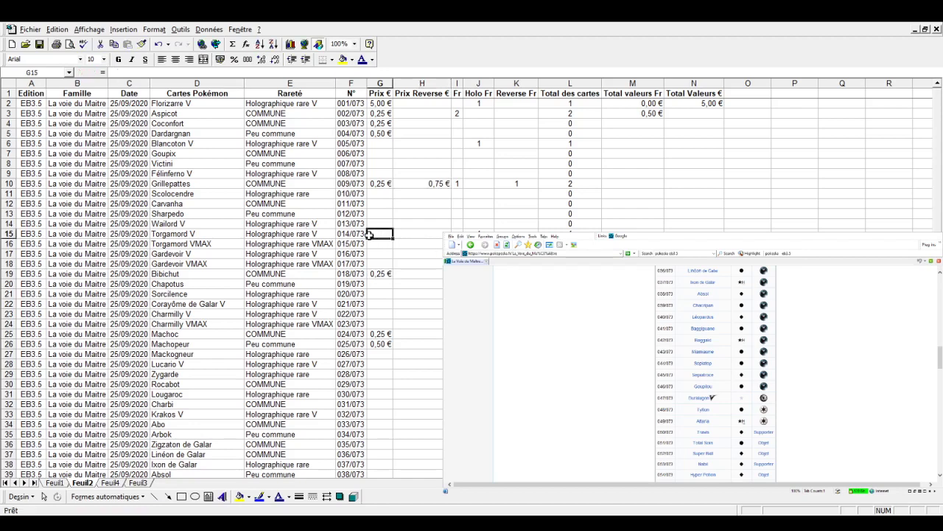
pyautogui.write('10')
pyautogui.press('Return')
pyautogui.click(377, 143)
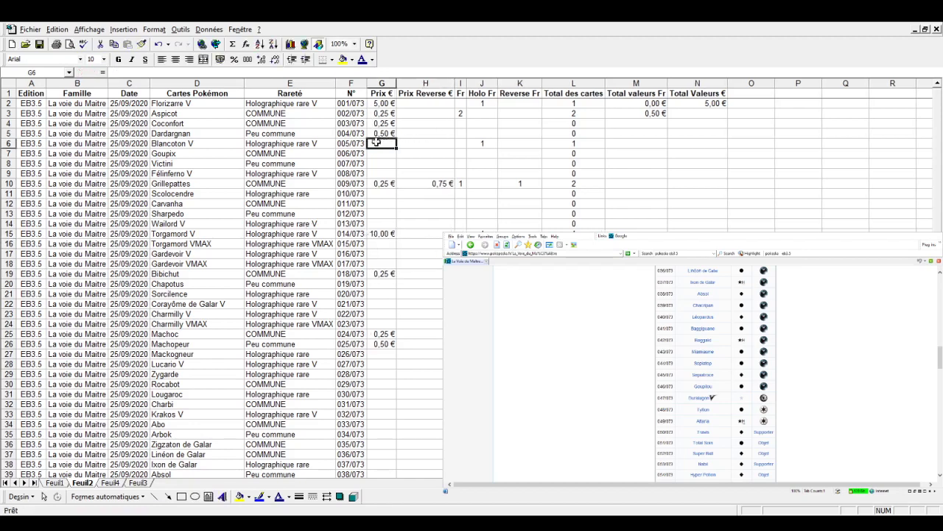
pyautogui.write('15')
pyautogui.press('Return')
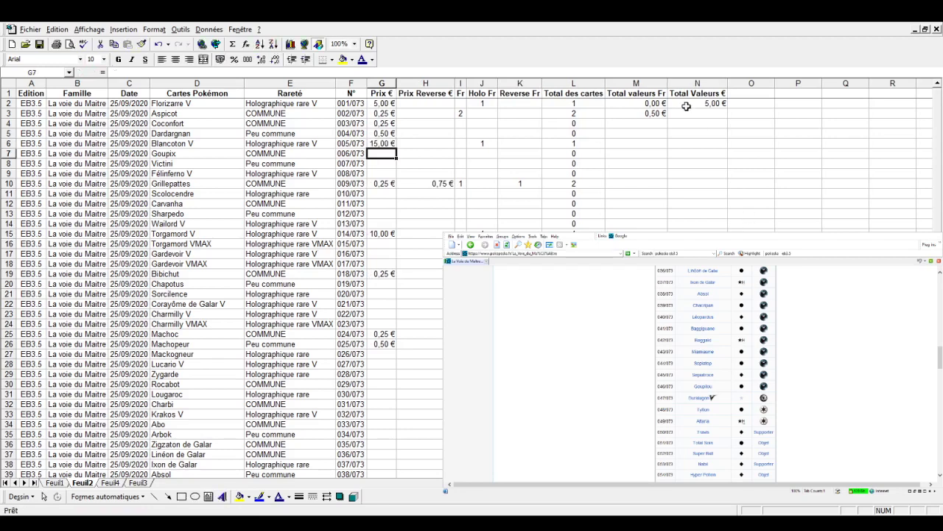
pyautogui.click(687, 104)
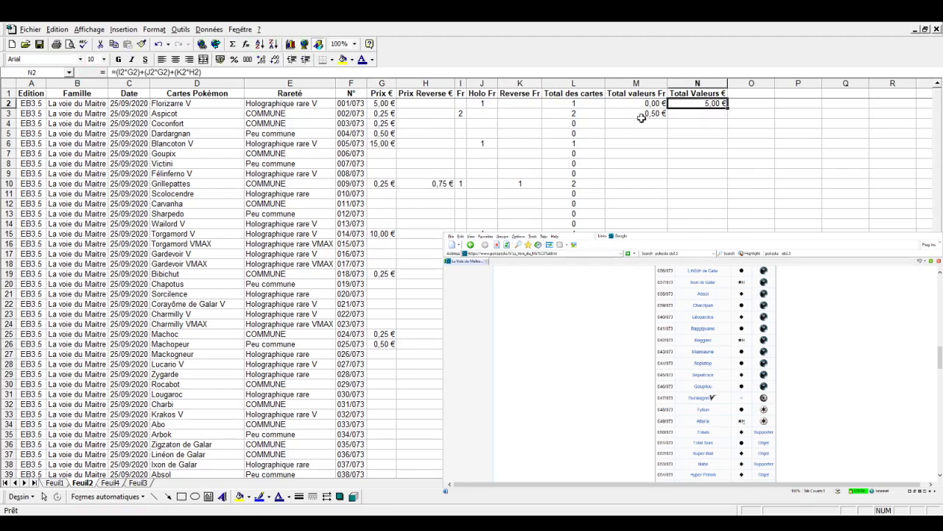
# - Fill the Total Valeurs € formula down from N2 to N6, then on to N10
pyautogui.moveTo(727, 108); pyautogui.dragTo(729, 147)
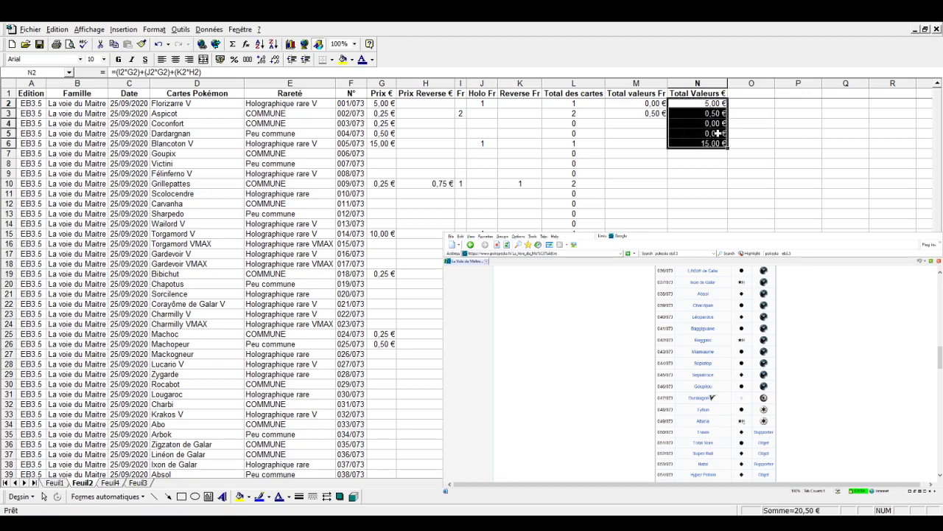
pyautogui.click(386, 145)
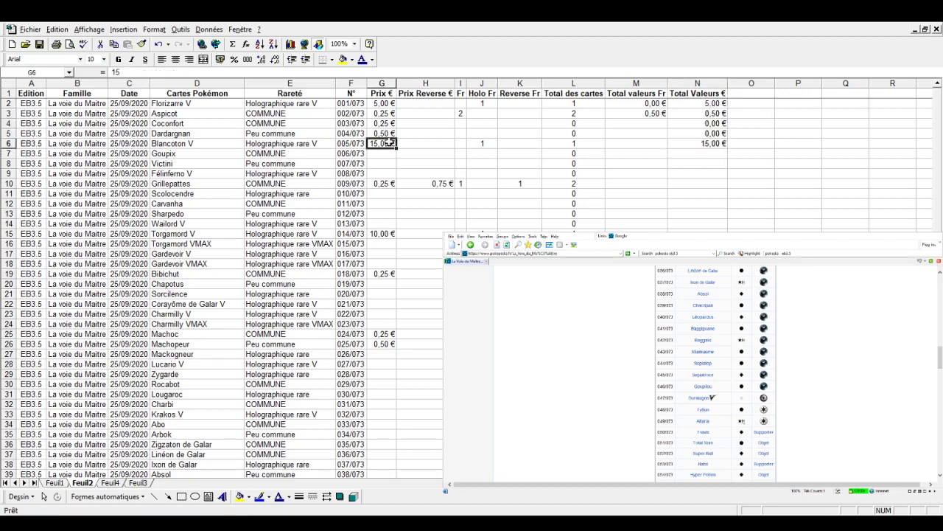
pyautogui.click(480, 143)
pyautogui.click(715, 146)
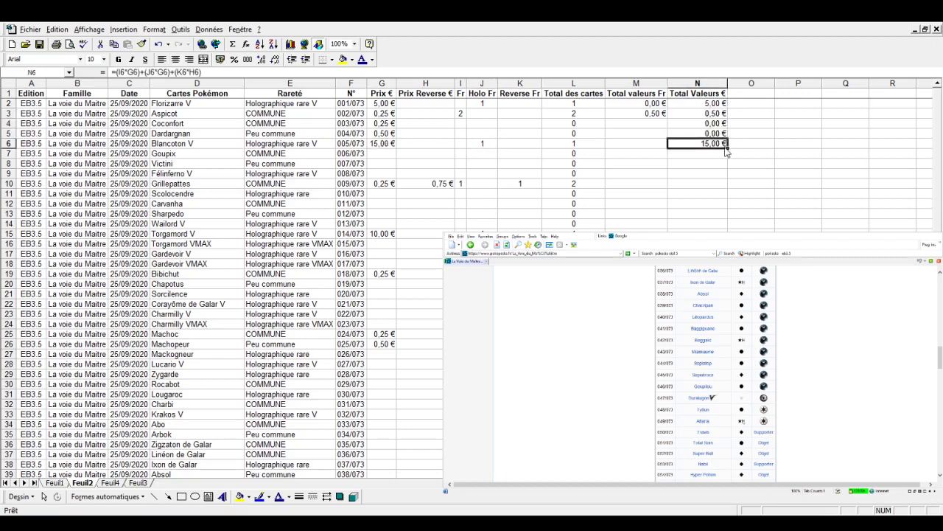
pyautogui.moveTo(727, 148); pyautogui.dragTo(729, 186)
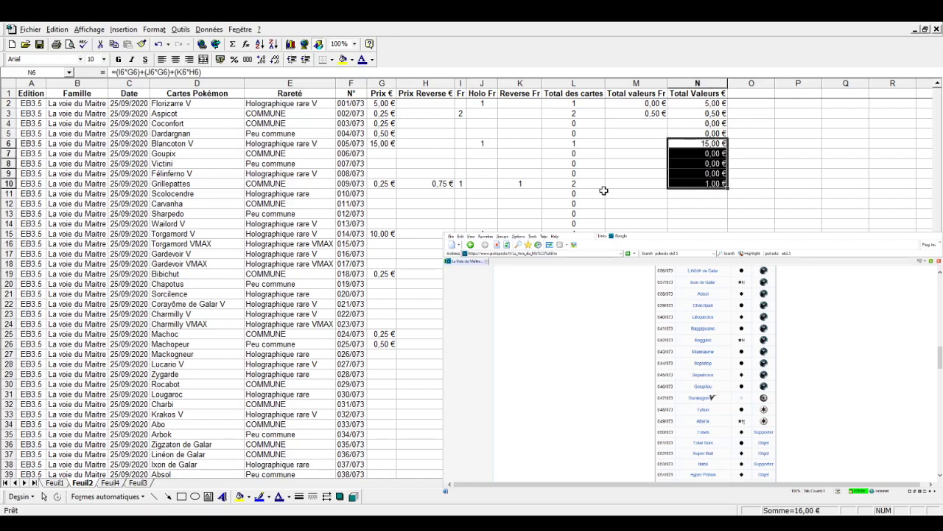
# - Enter a count of 1 in I10 for Grillepattes
pyautogui.click(696, 183)
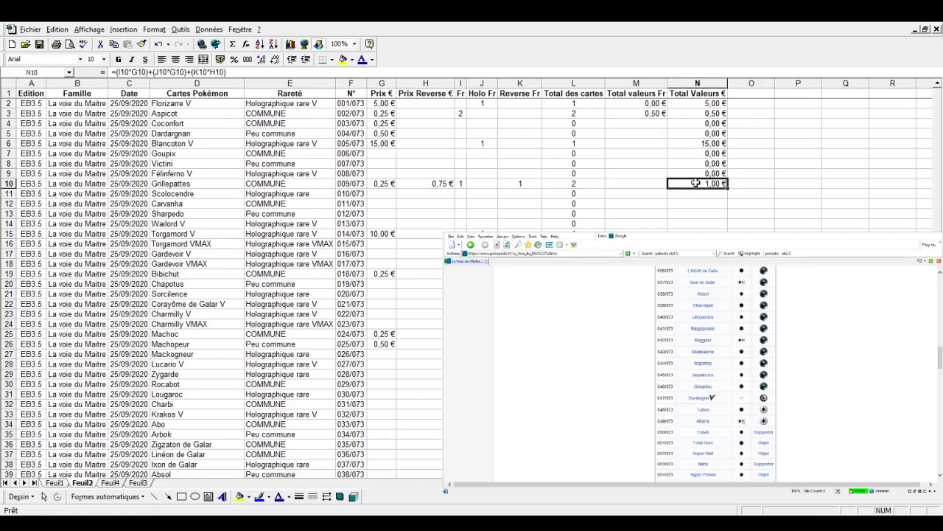
pyautogui.click(388, 183)
pyautogui.click(462, 183)
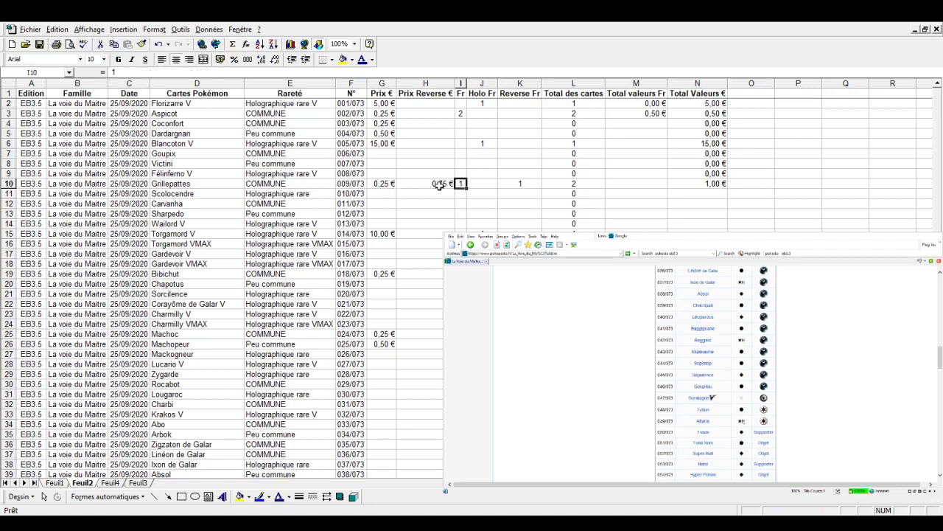
pyautogui.write('1')
pyautogui.click(533, 193)
# - Fill the N10 total value formula down to row 81
pyautogui.click(707, 183)
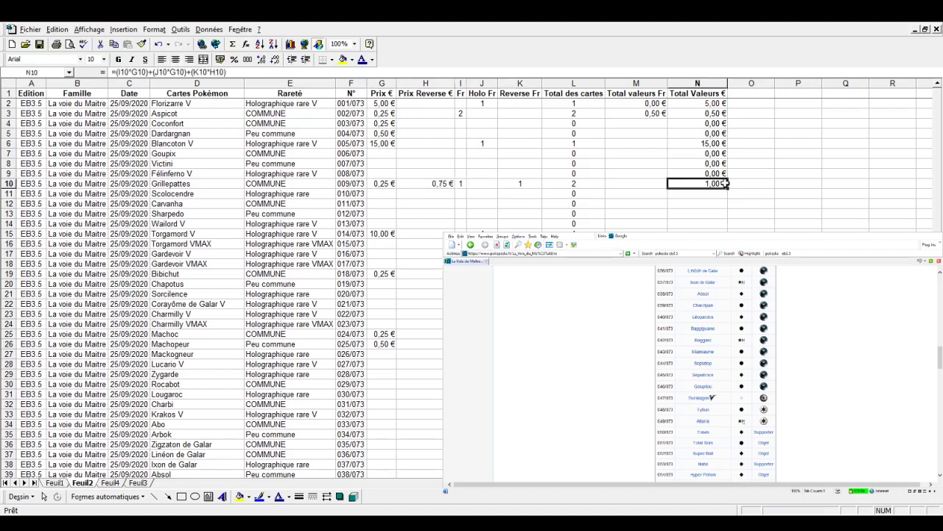
pyautogui.moveTo(727, 187); pyautogui.dragTo(727, 500)
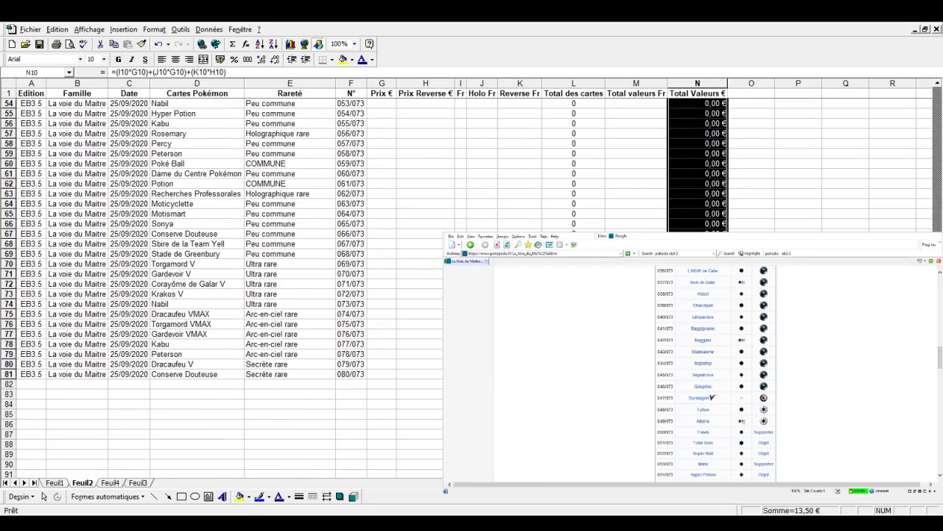
pyautogui.scroll(10, 703, 182)
pyautogui.scroll(7, 703, 181)
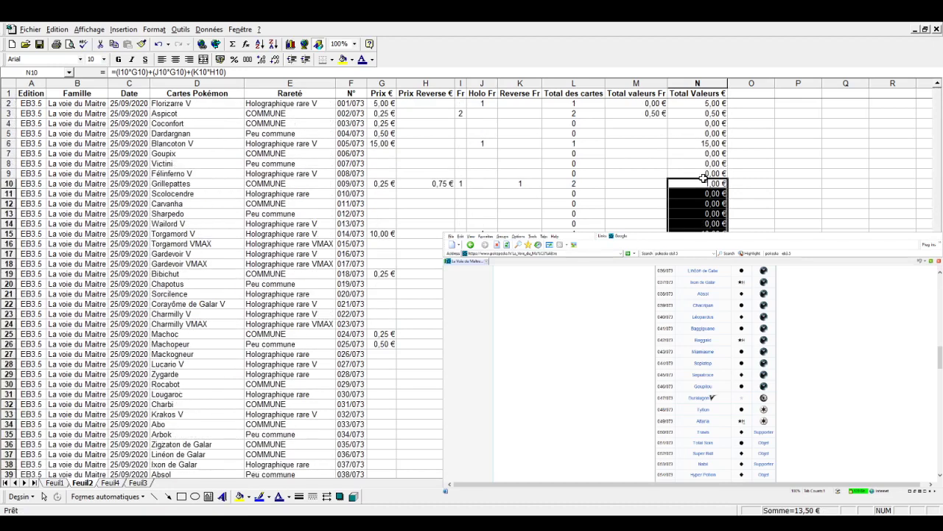
pyautogui.click(573, 253)
pyautogui.click(633, 231)
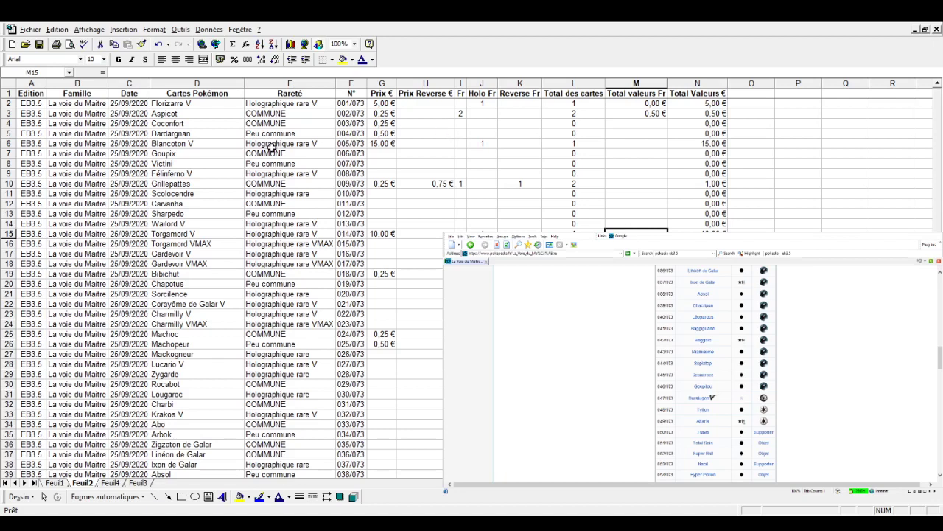
# - Select the whole sheet and turn on AutoFilter via the Données menu
pyautogui.click(8, 83)
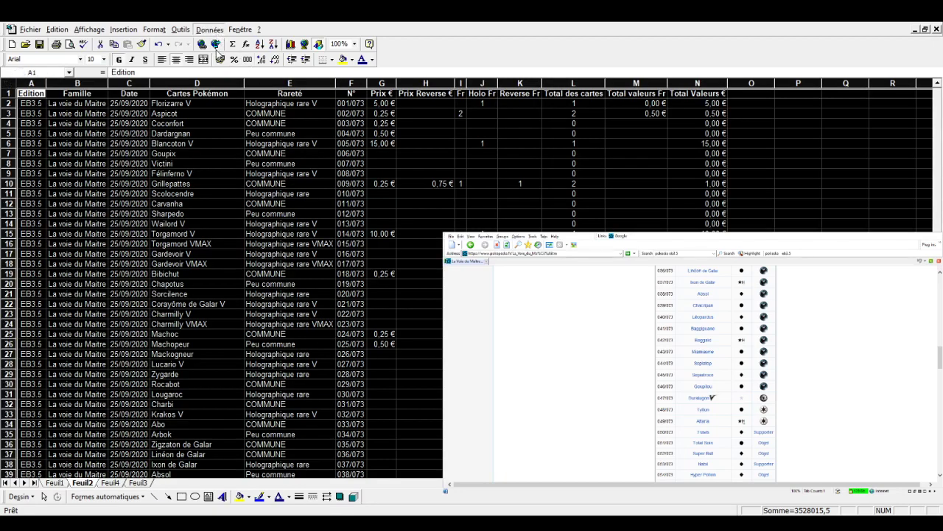
pyautogui.hotkey('alt', 'd')
pyautogui.press('f')
pyautogui.press('f')
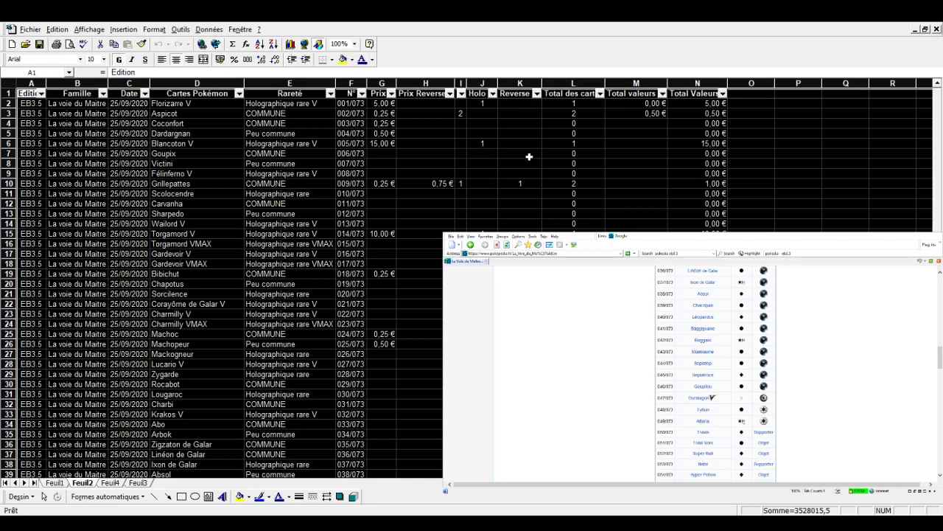
pyautogui.click(447, 127)
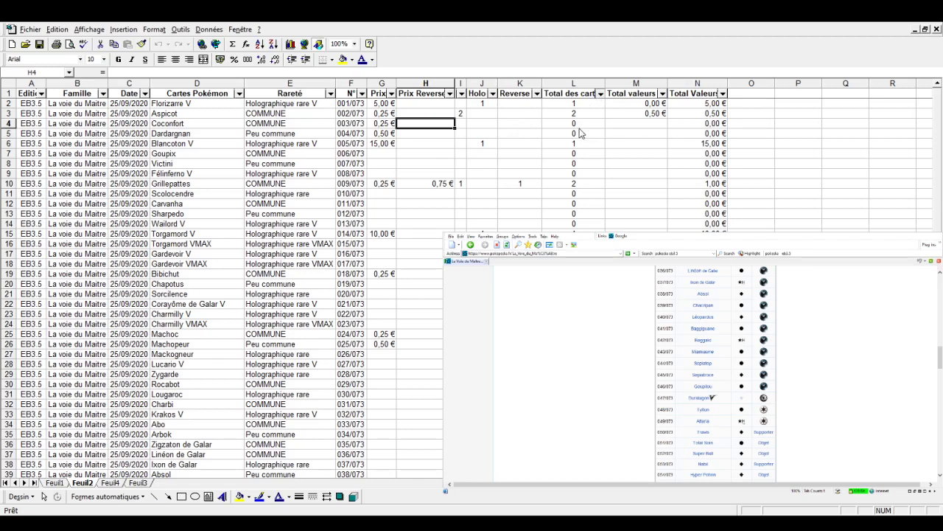
pyautogui.click(577, 129)
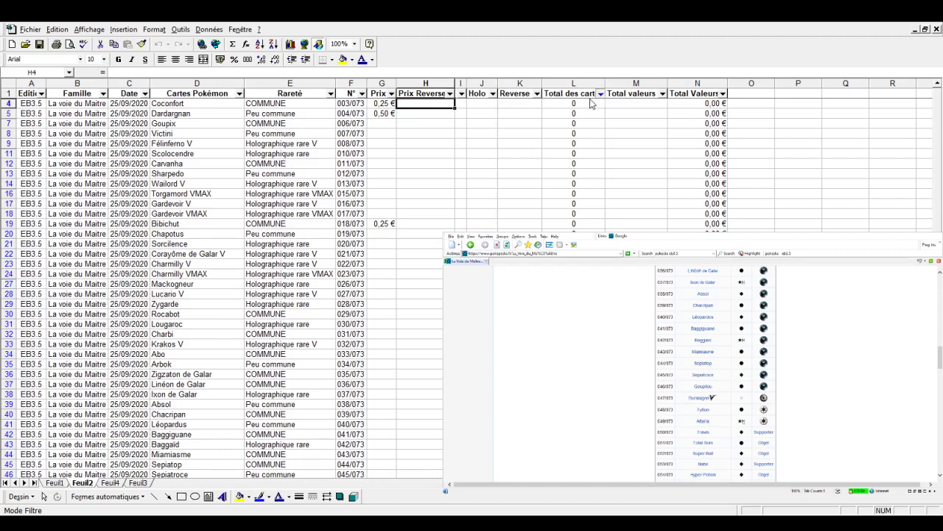
pyautogui.click(601, 93)
pyautogui.click(568, 105)
pyautogui.click(404, 153)
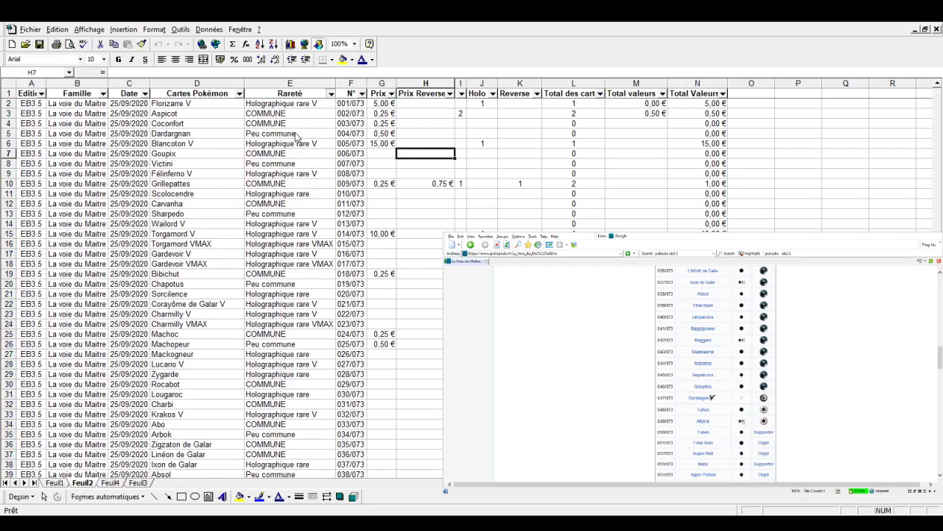
pyautogui.click(295, 137)
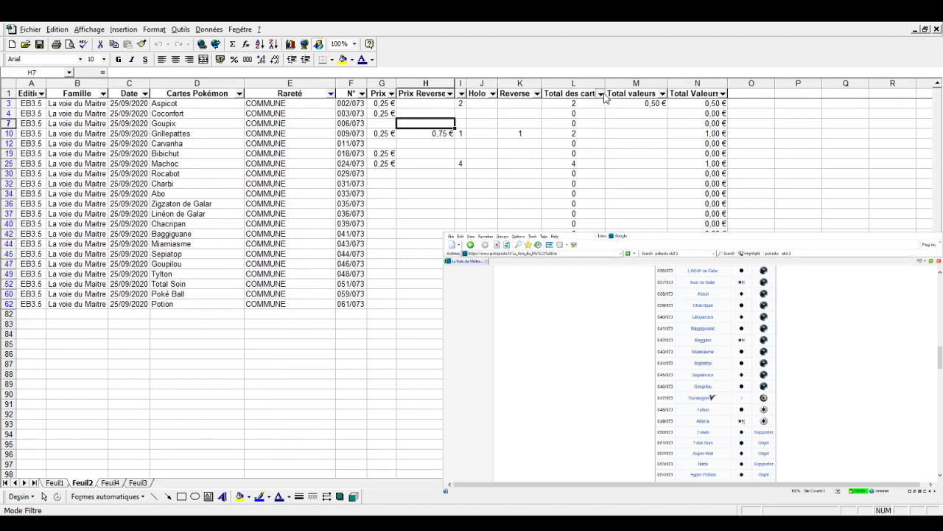
pyautogui.click(586, 129)
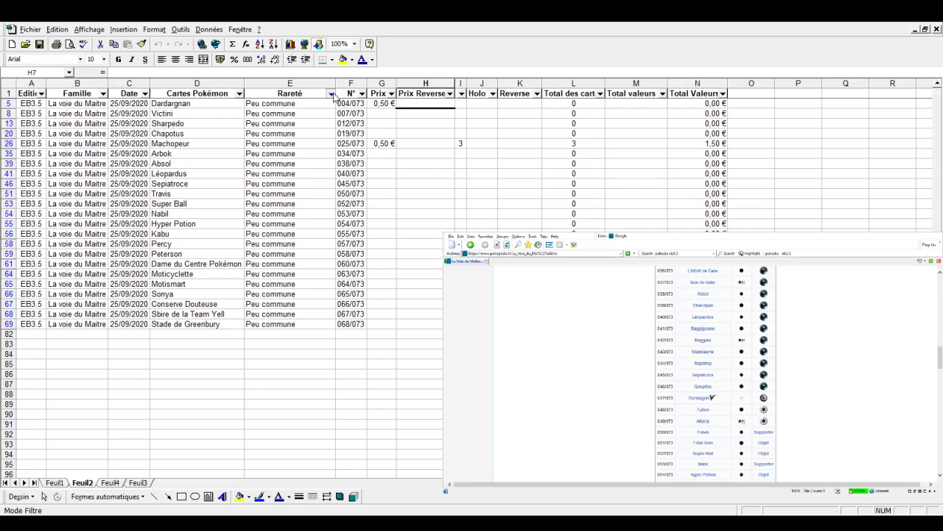
pyautogui.click(492, 175)
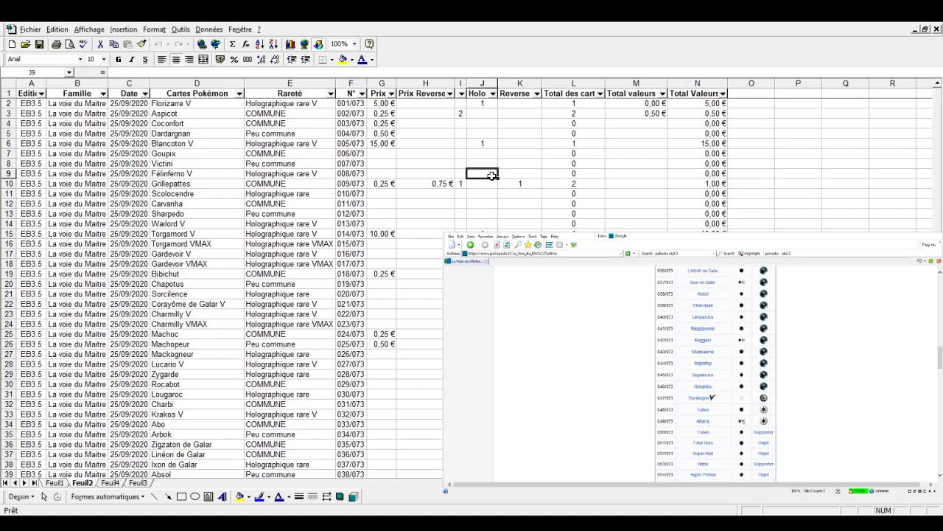
pyautogui.click(384, 183)
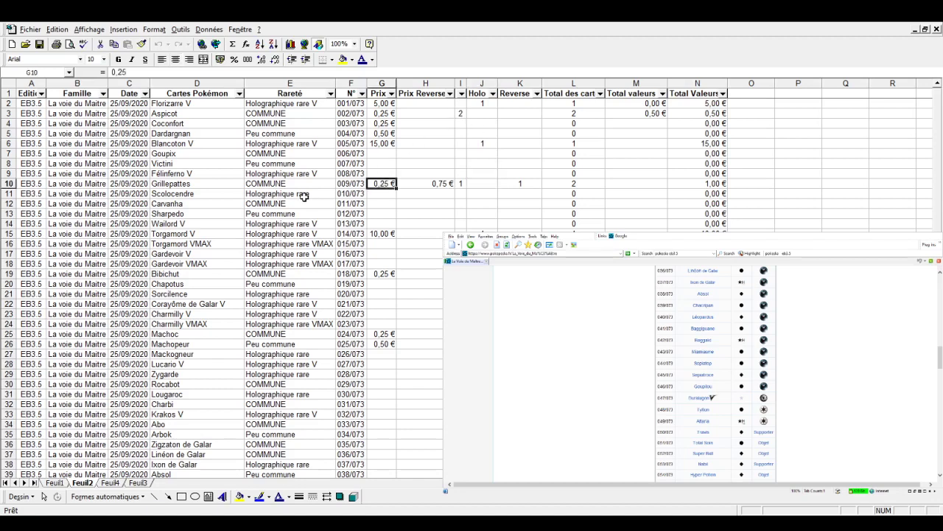
pyautogui.click(189, 193)
pyautogui.click(183, 184)
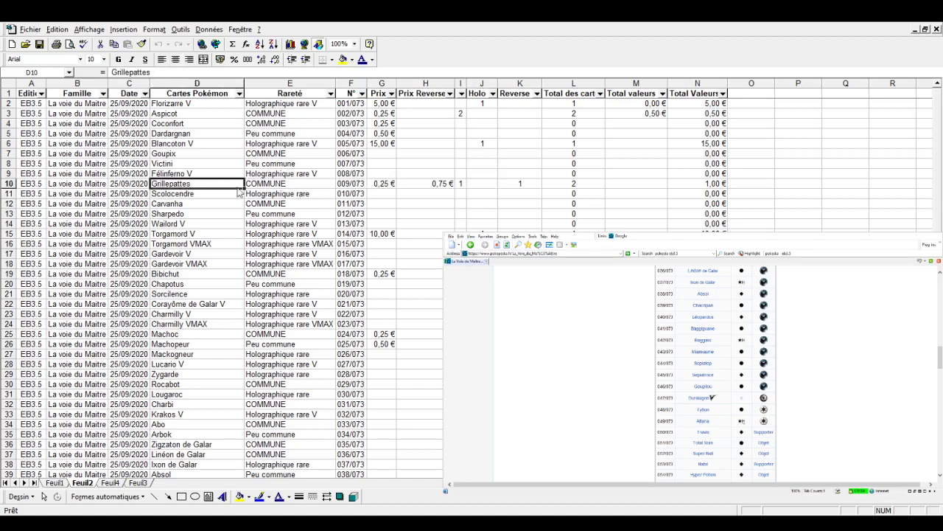
pyautogui.click(307, 183)
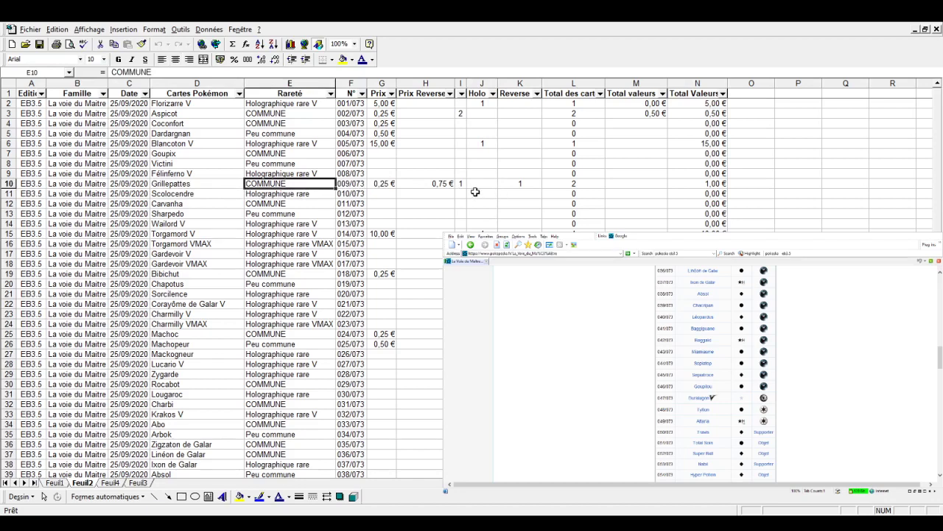
pyautogui.click(701, 182)
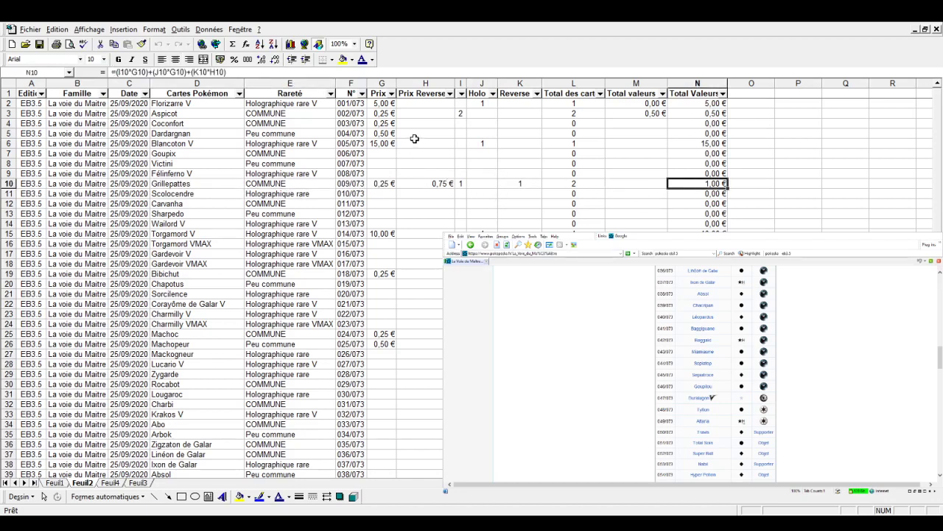
pyautogui.click(415, 138)
pyautogui.click(682, 143)
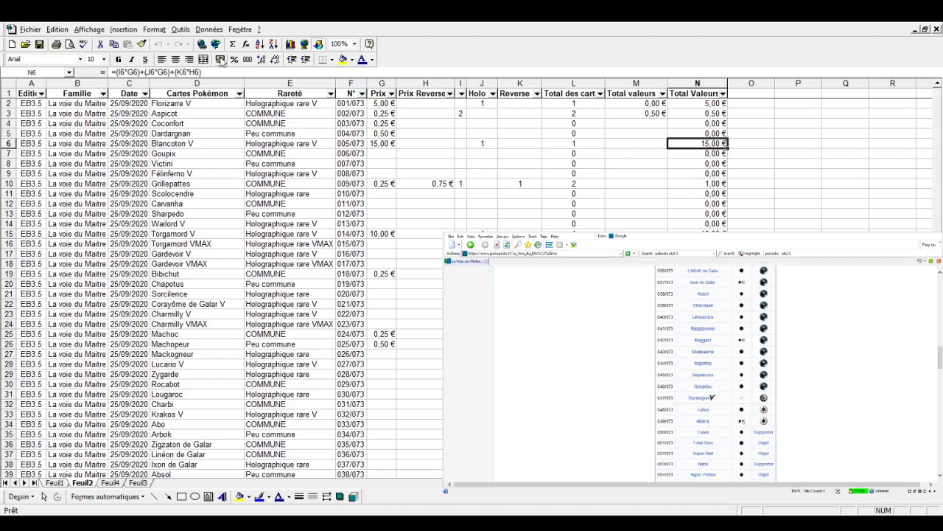
pyautogui.click(10, 79)
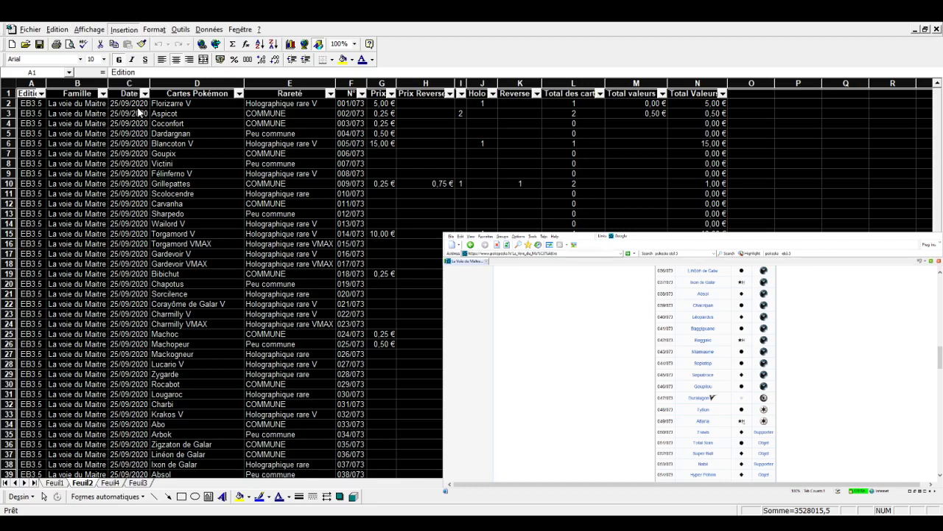
pyautogui.click(279, 145)
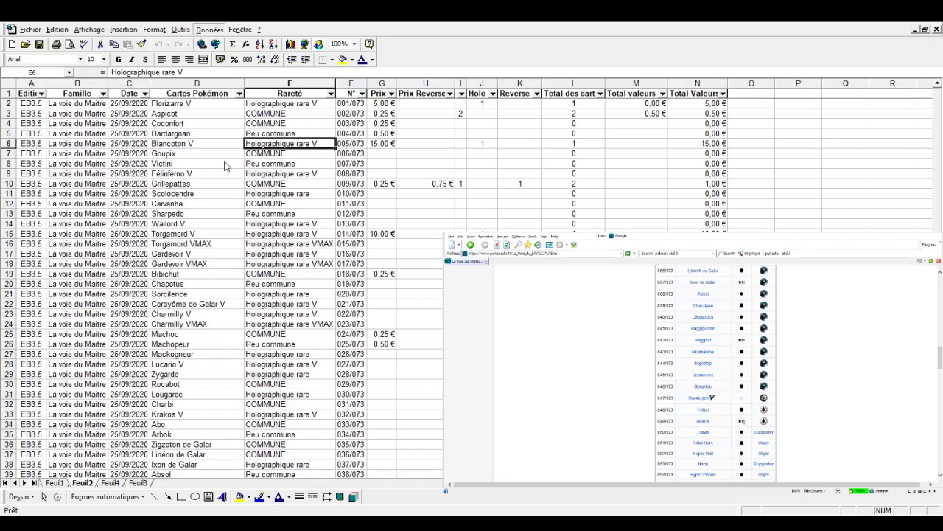
pyautogui.click(144, 205)
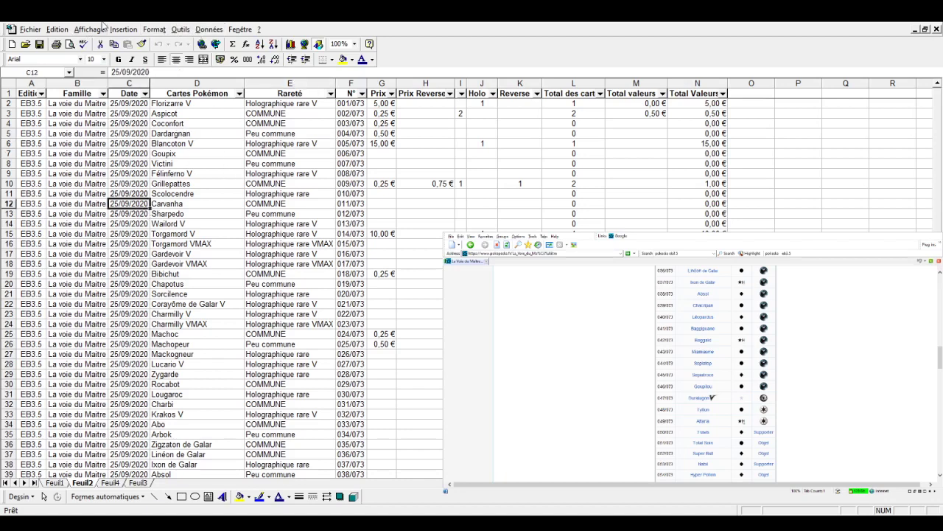
pyautogui.click(9, 81)
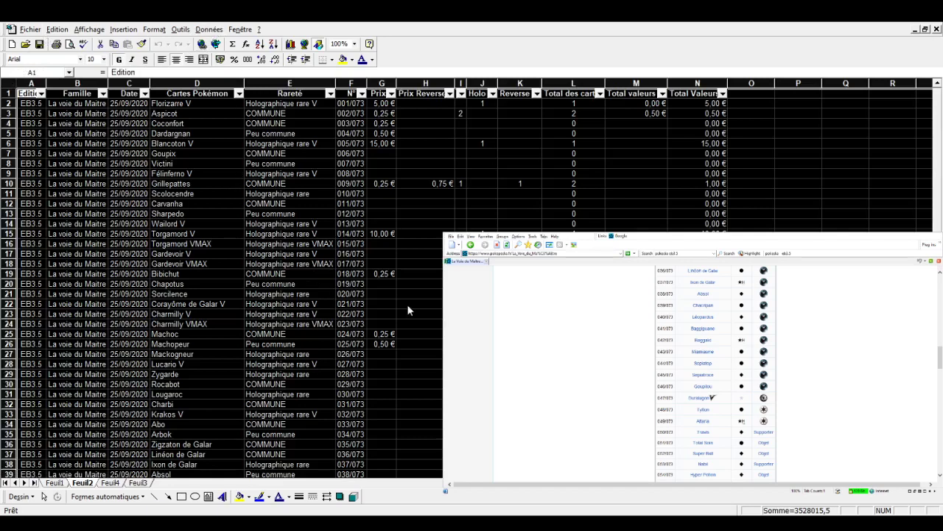
pyautogui.hotkey('ctrl', 'c')
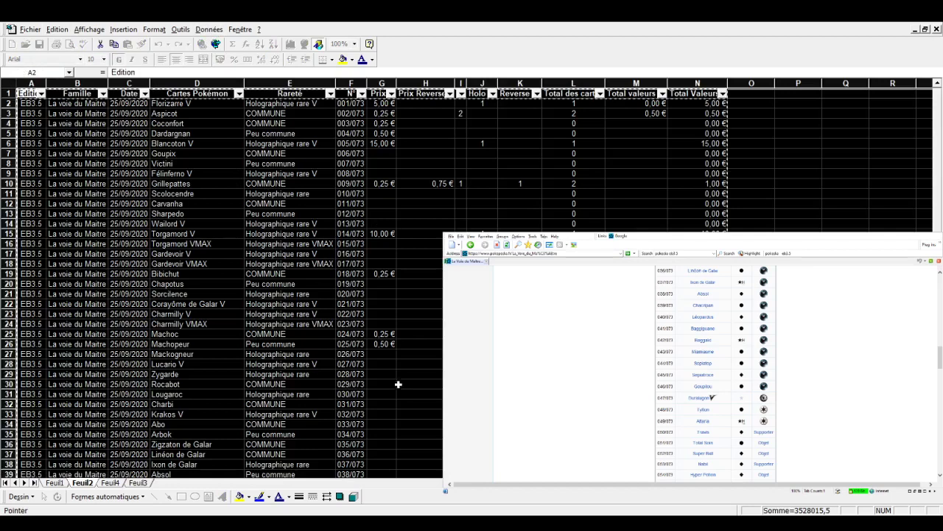
pyautogui.press('Escape')
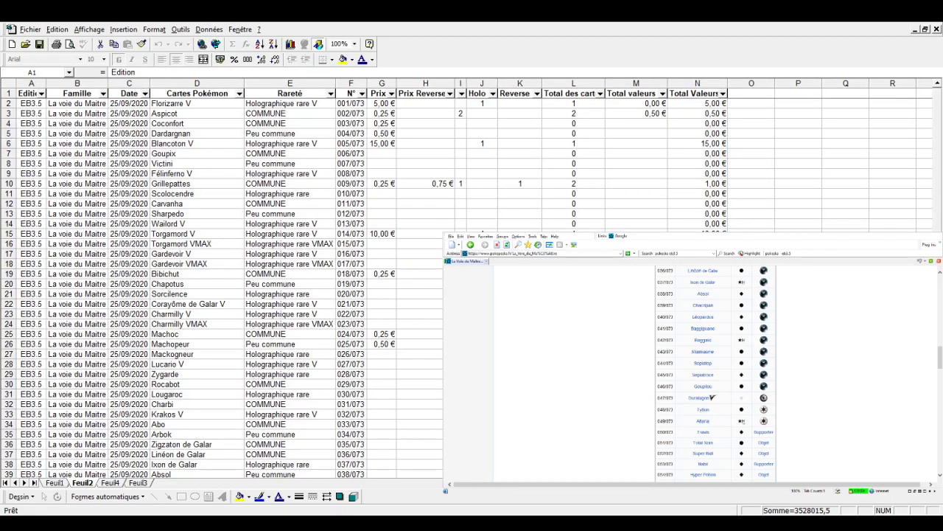
pyautogui.hotkey('ctrl', 'c')
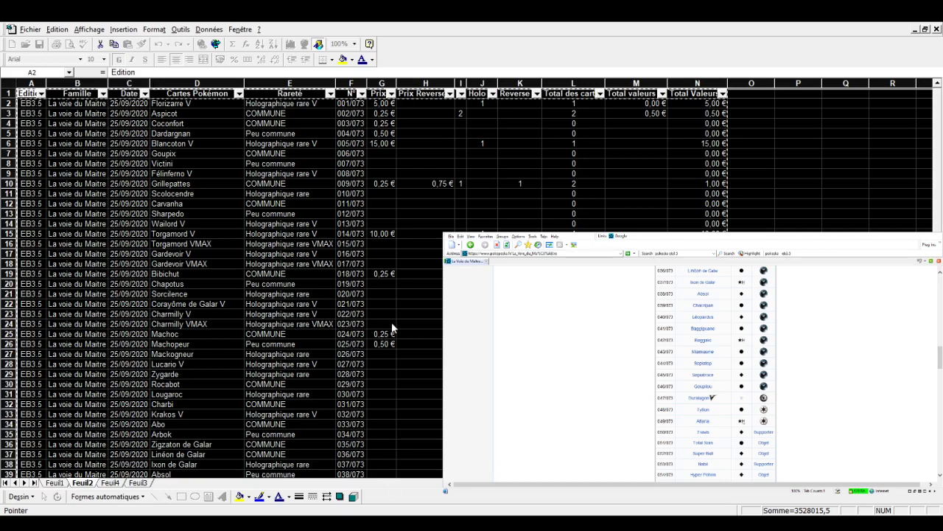
pyautogui.press('Escape')
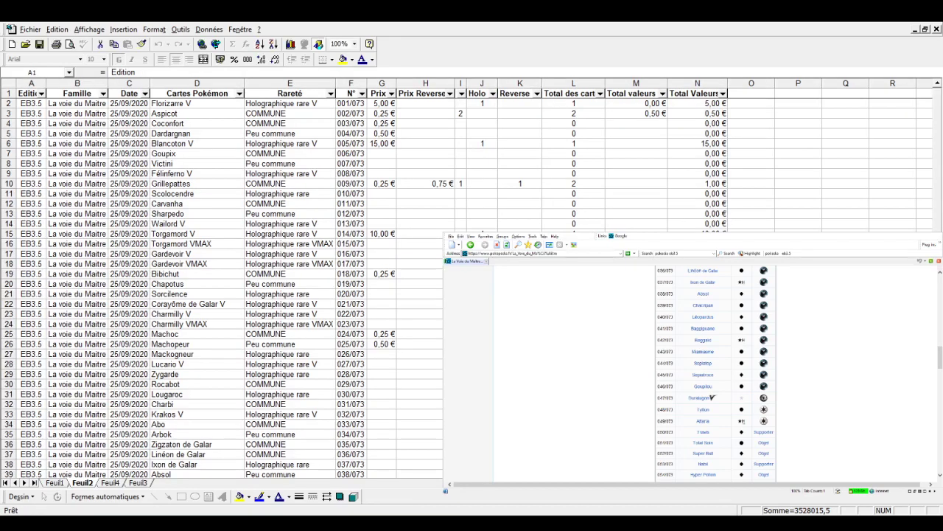
pyautogui.hotkey('ctrl', 'a')
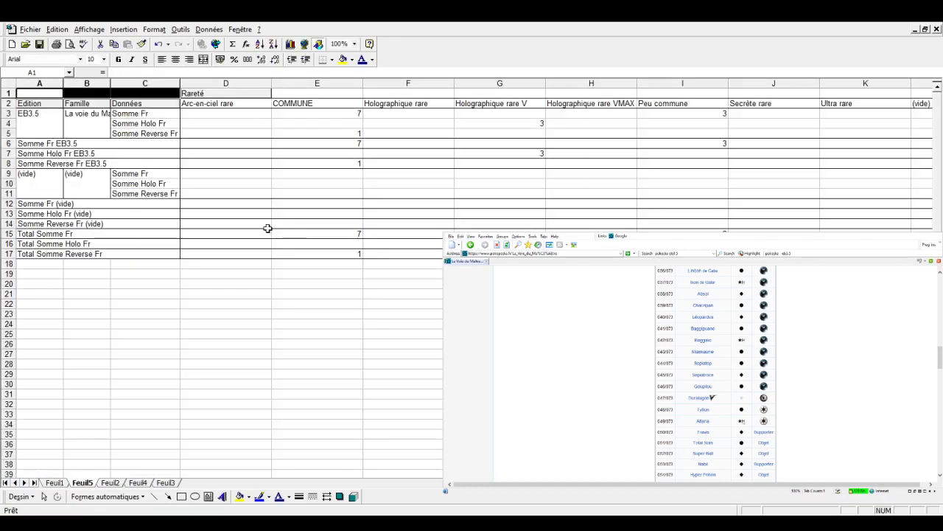
# - Select the Edition field in the Feuil5 pivot table
pyautogui.click(43, 109)
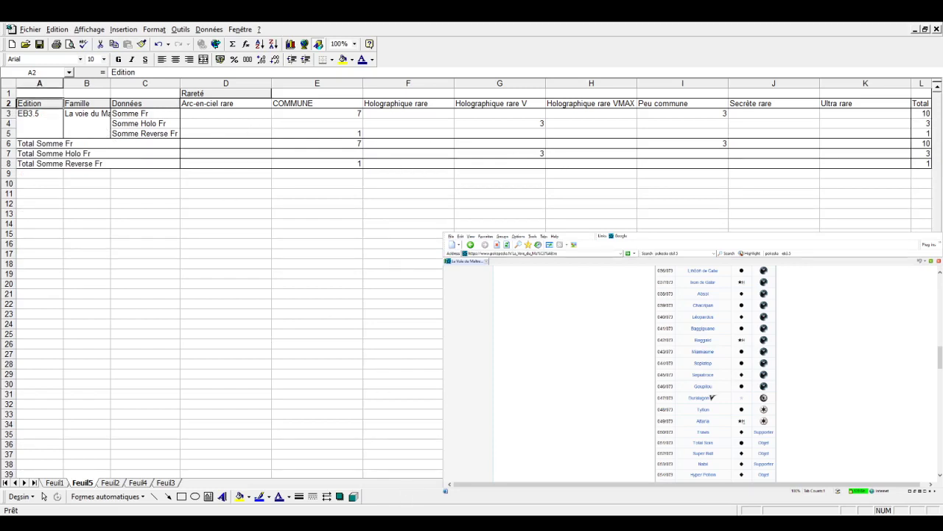
# - AutoFit all column widths on Feuil5
pyautogui.click(11, 82)
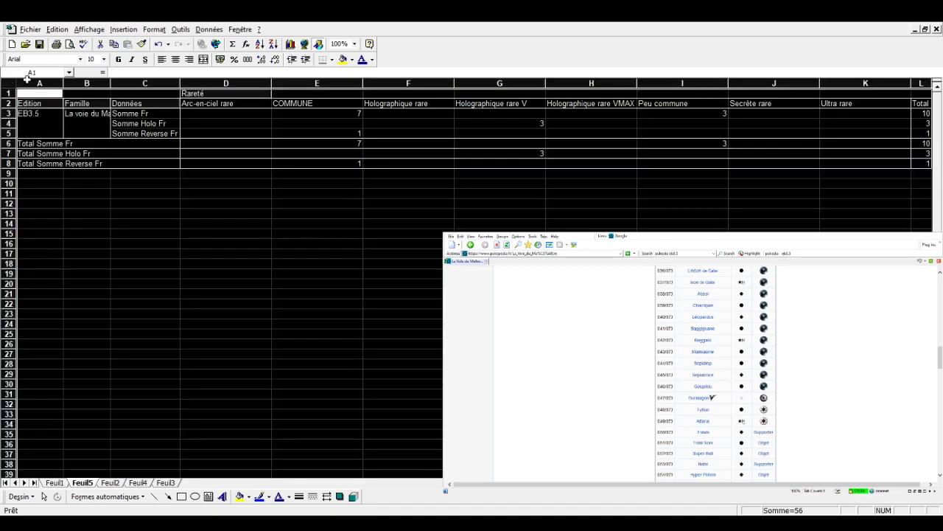
pyautogui.doubleClick(63, 82)
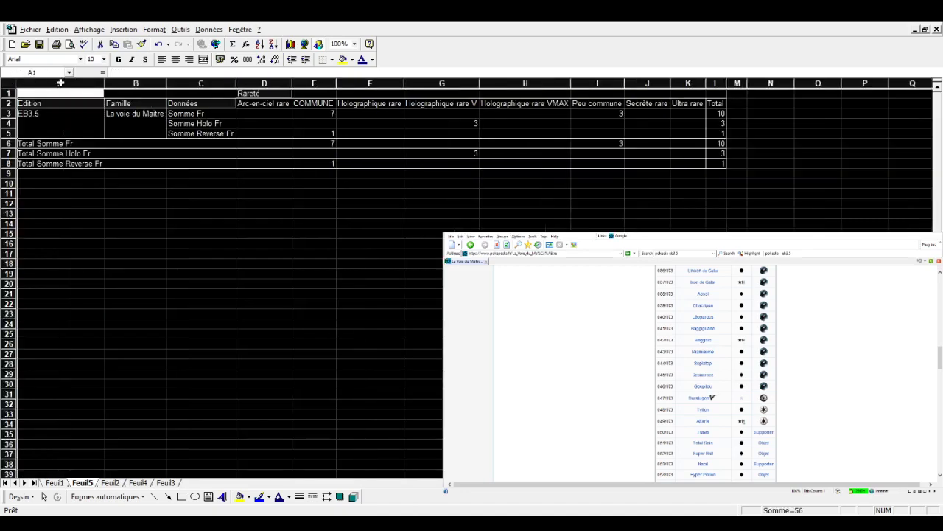
pyautogui.click(248, 193)
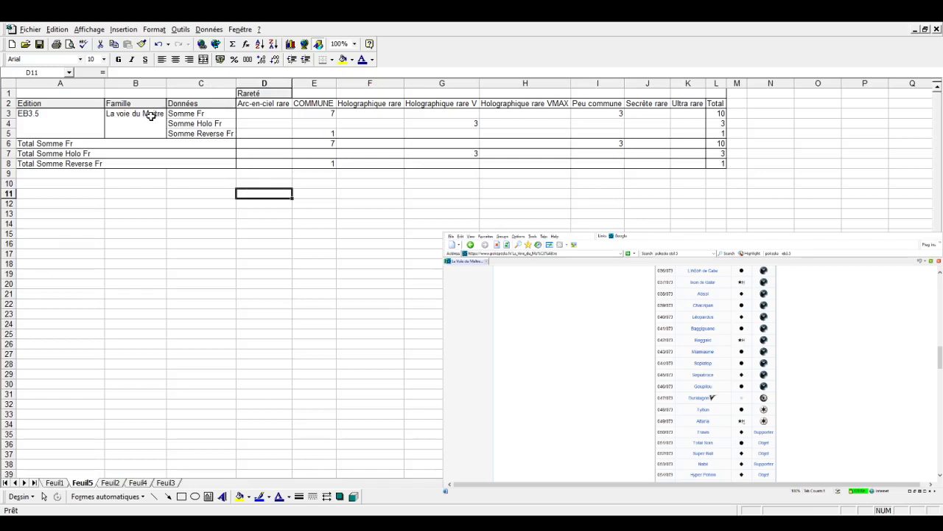
# - Check the pivot values (COMMUNE Fr 7, Reverse 1, Fr total 10) and select the pivot table
pyautogui.click(319, 117)
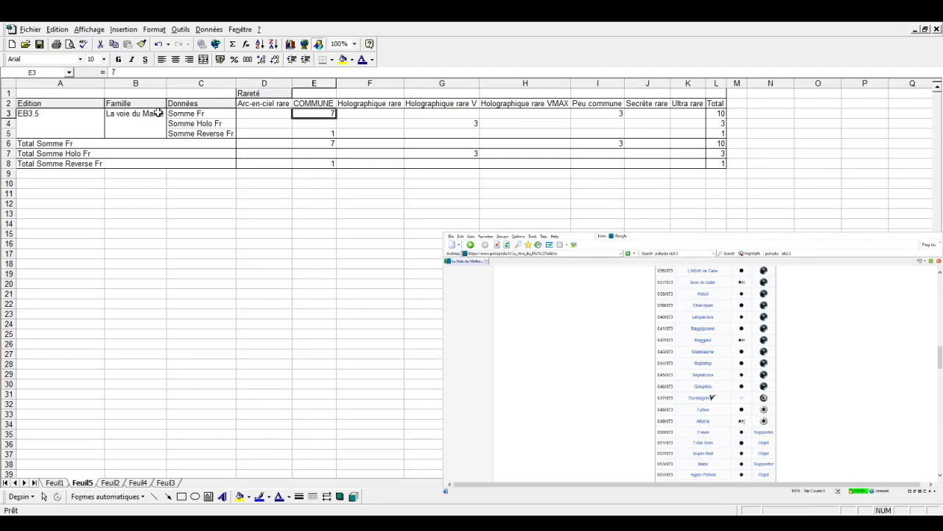
pyautogui.click(458, 123)
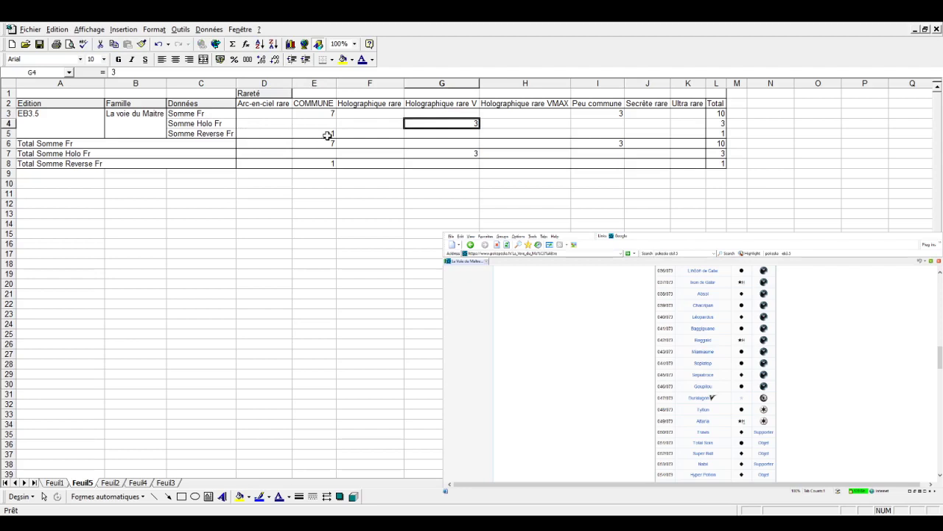
pyautogui.click(328, 135)
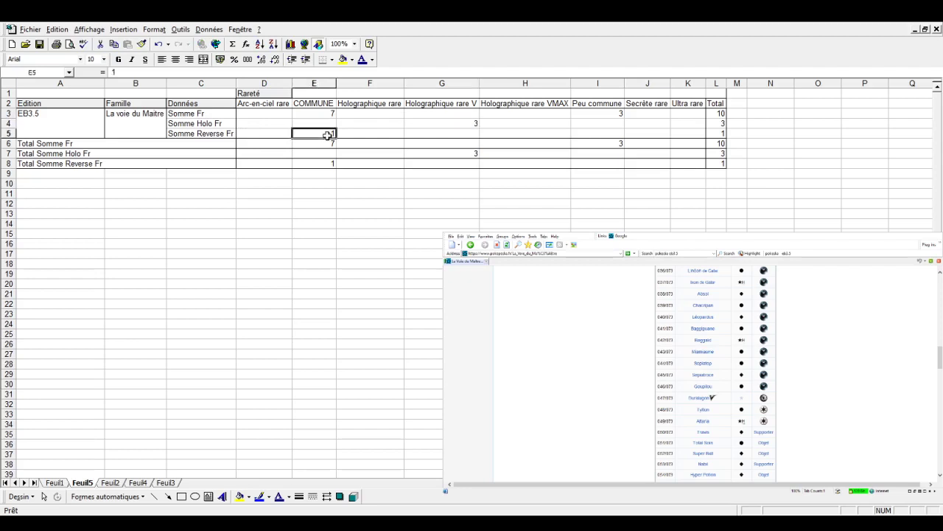
pyautogui.click(724, 114)
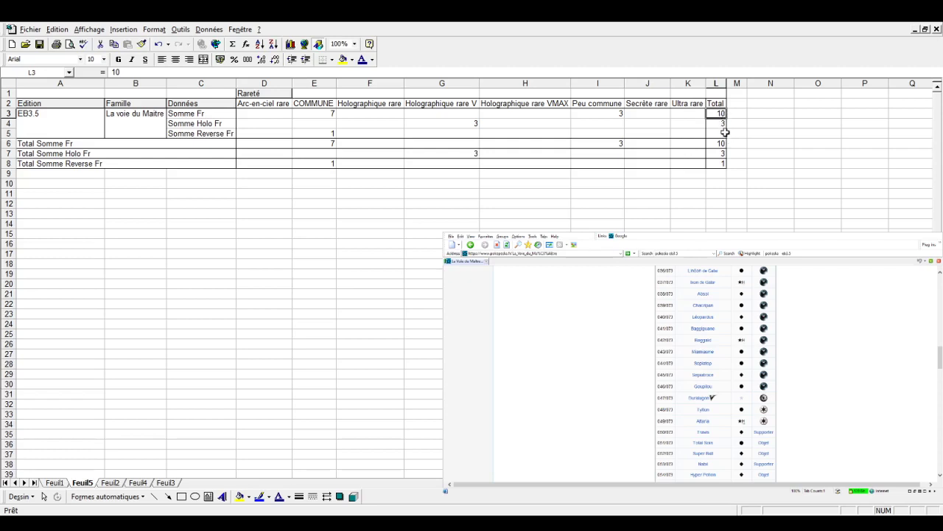
pyautogui.click(721, 123)
pyautogui.click(718, 134)
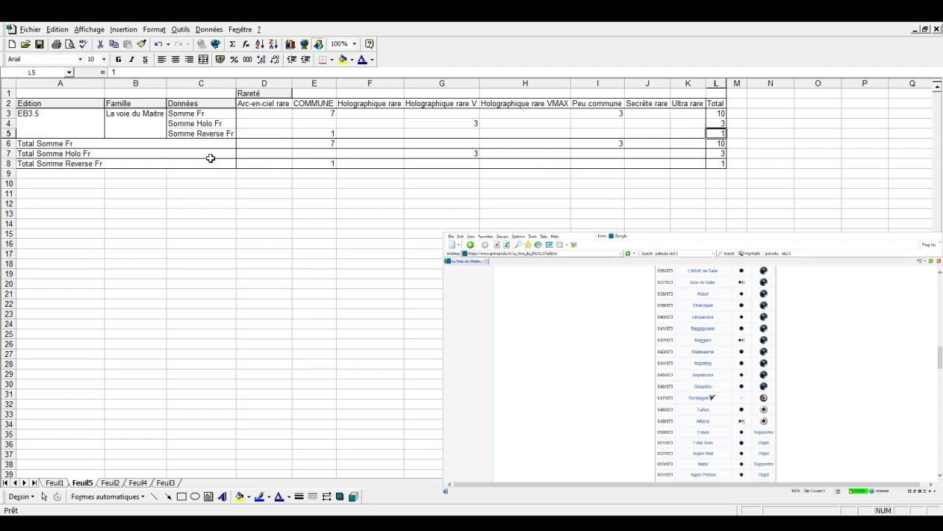
pyautogui.click(48, 92)
pyautogui.press('ctrl+KP_Multiply')
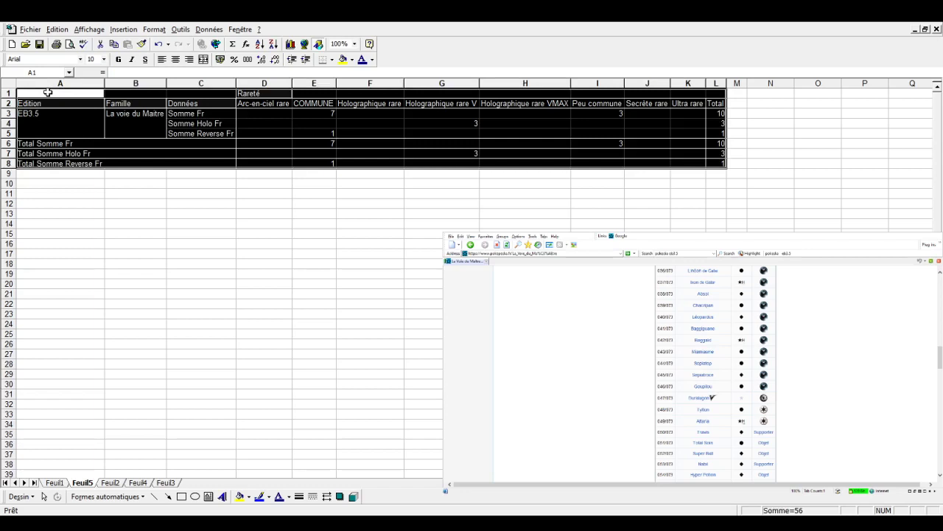
# - Paste a copy of the pivot table at A12 and exit copy mode
pyautogui.hotkey('ctrl', 'c')
pyautogui.click(65, 204)
pyautogui.hotkey('ctrl', 'v')
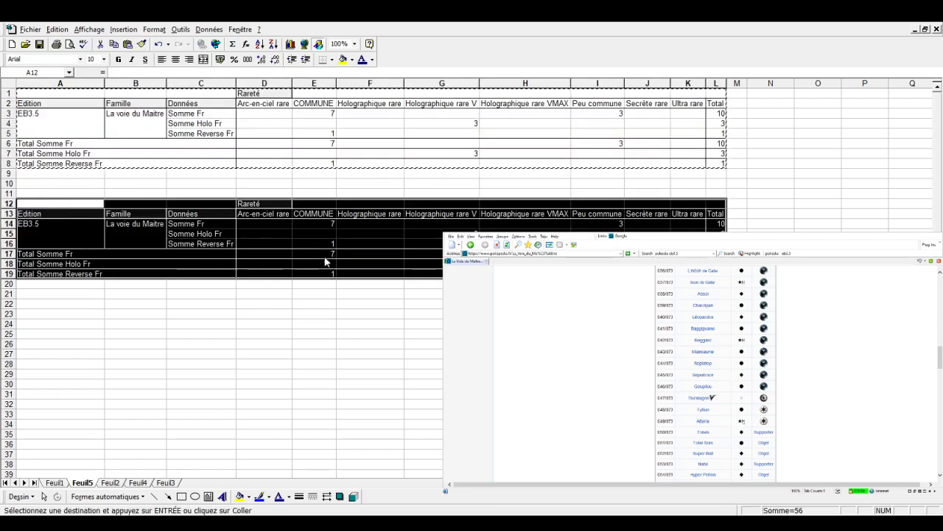
pyautogui.click(328, 234)
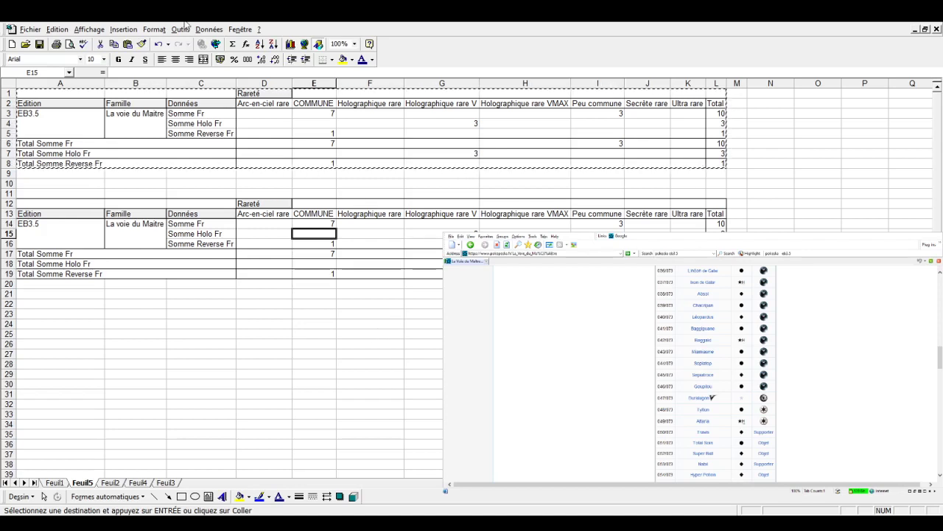
pyautogui.press('Escape')
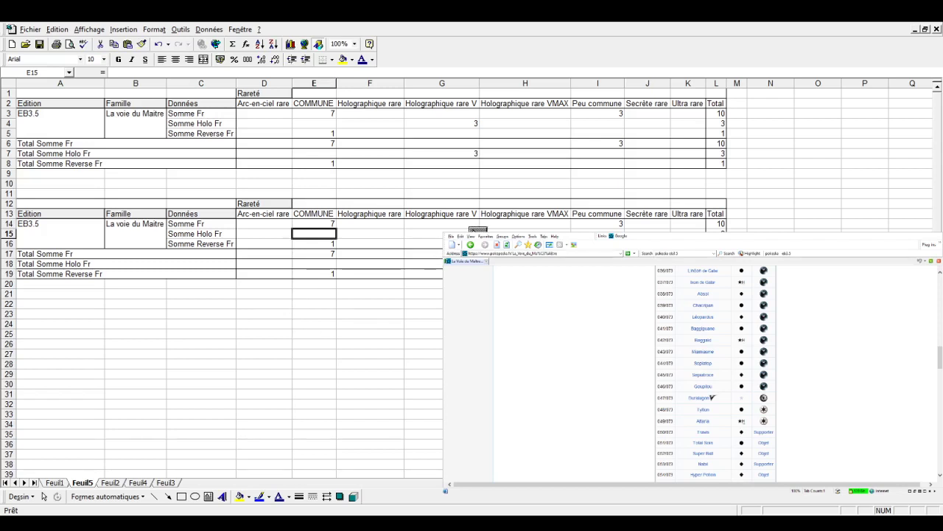
# - Lay out the second pivot table with Rareté as rows and the sum of Total Valeurs € as values
pyautogui.moveTo(332, 300); pyautogui.dragTo(327, 286)
pyautogui.moveTo(400, 285); pyautogui.dragTo(438, 296)
pyautogui.moveTo(425, 321); pyautogui.dragTo(270, 311)
pyautogui.moveTo(271, 311); pyautogui.dragTo(319, 299)
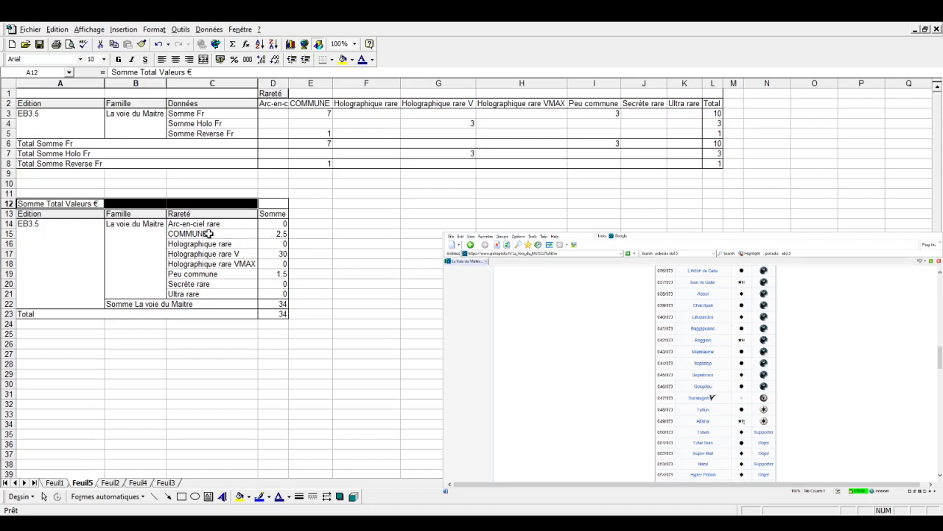
# - Verify the rarity sums (Commune 2,5, Holographique rare V 30, Peu commune 1,5, total 34), then return to Feuil2
pyautogui.moveTo(207, 234); pyautogui.dragTo(274, 241)
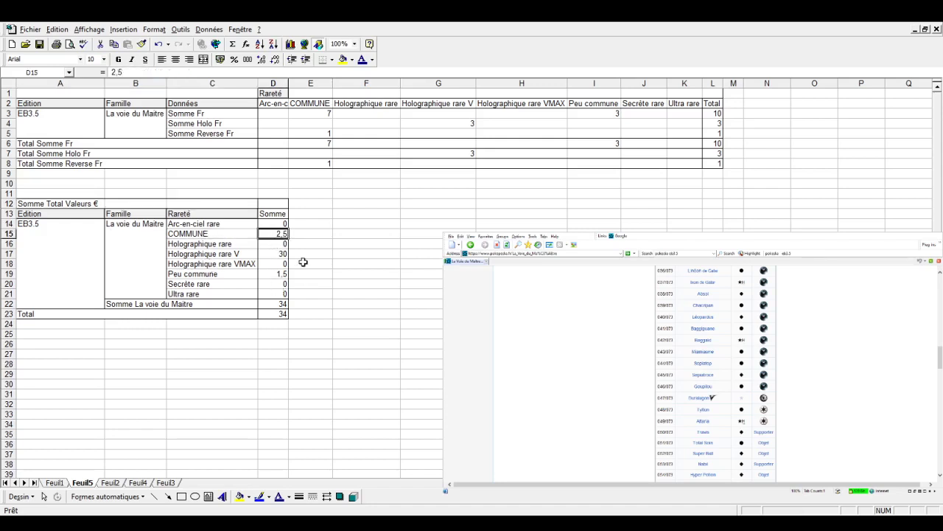
pyautogui.click(203, 257)
pyautogui.click(279, 254)
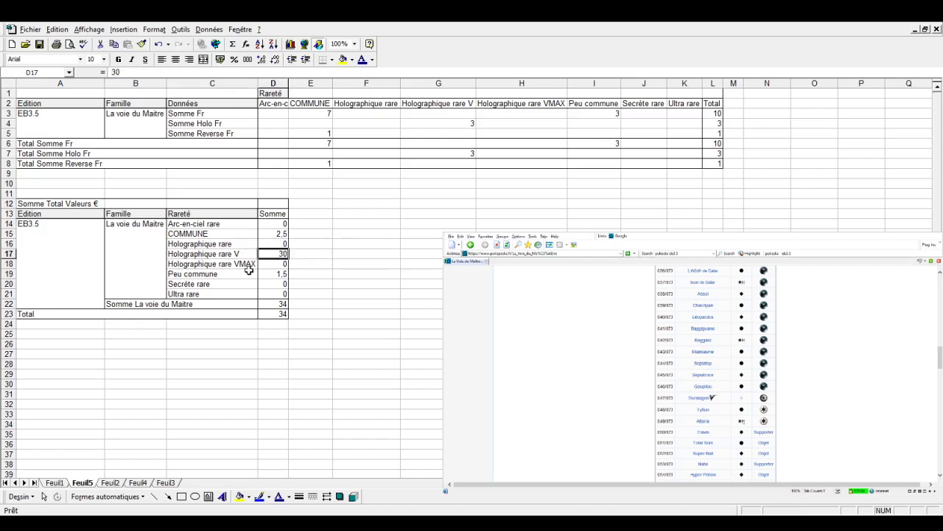
pyautogui.click(287, 274)
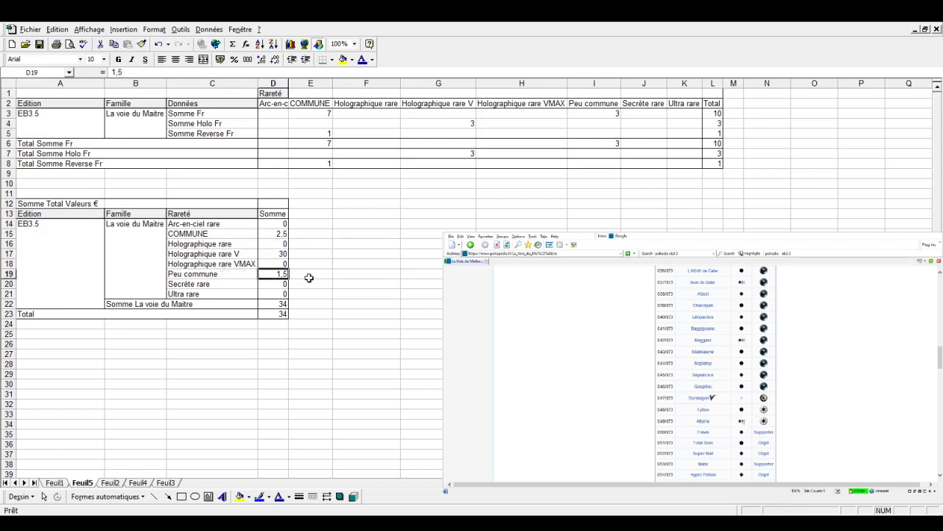
pyautogui.click(282, 306)
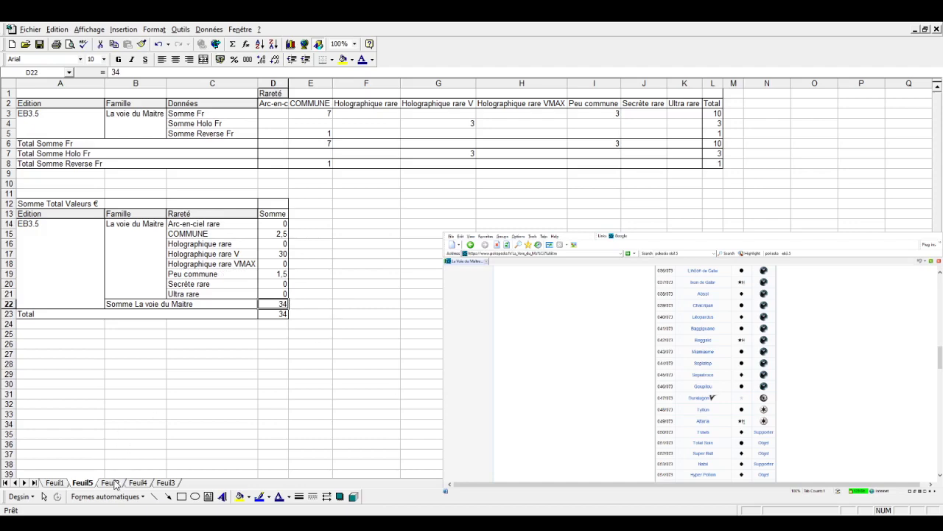
pyautogui.click(110, 483)
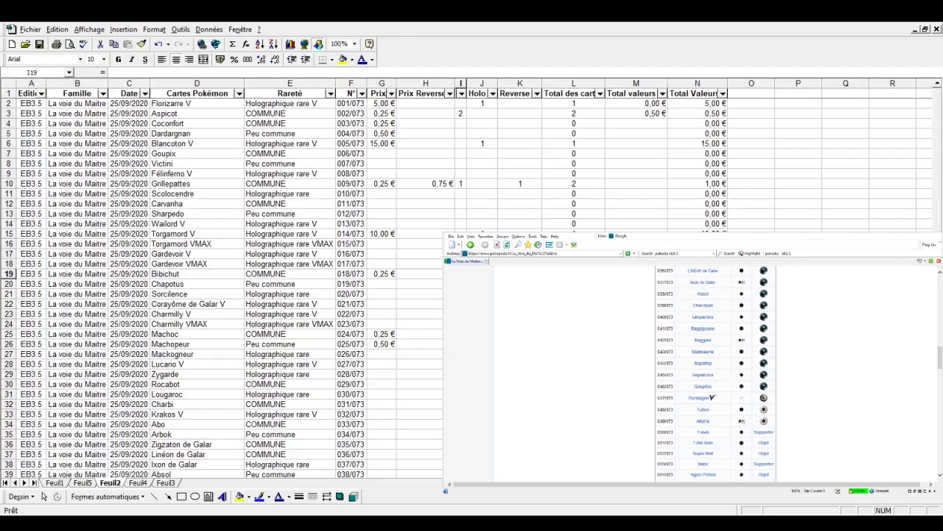